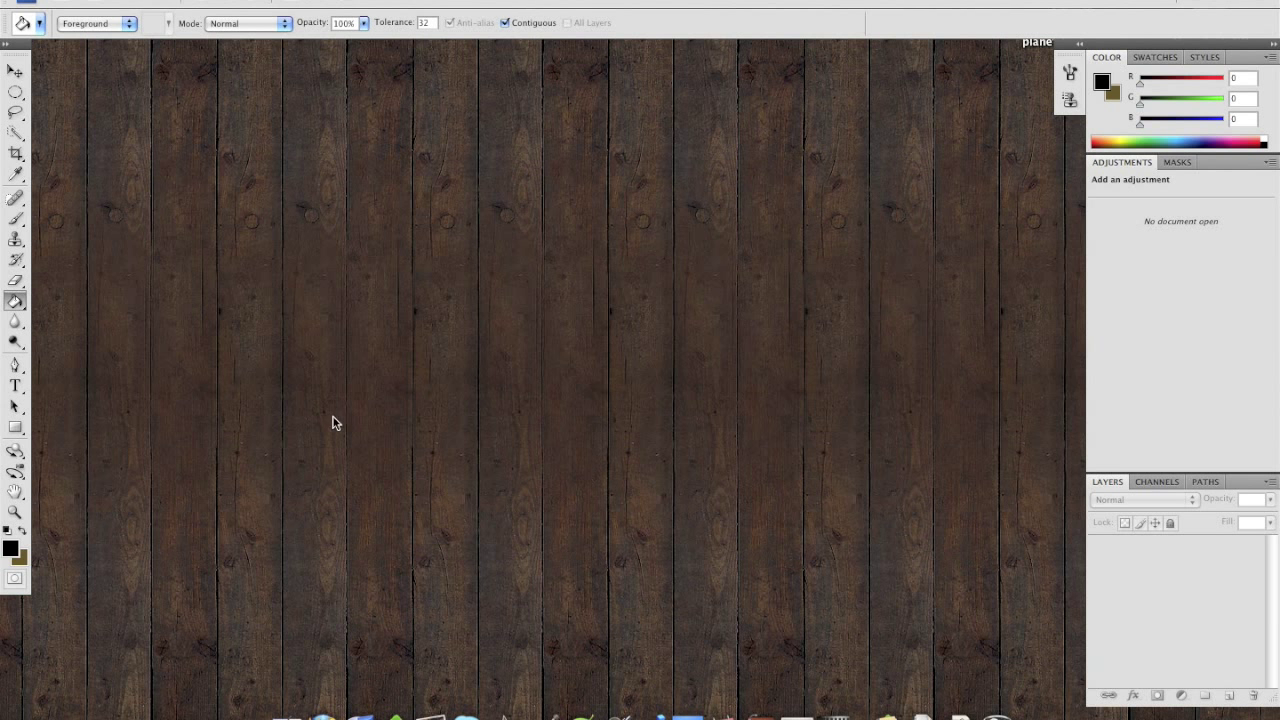
Create a new 500×500 px document and fill its canvas with black
click(140, 0)
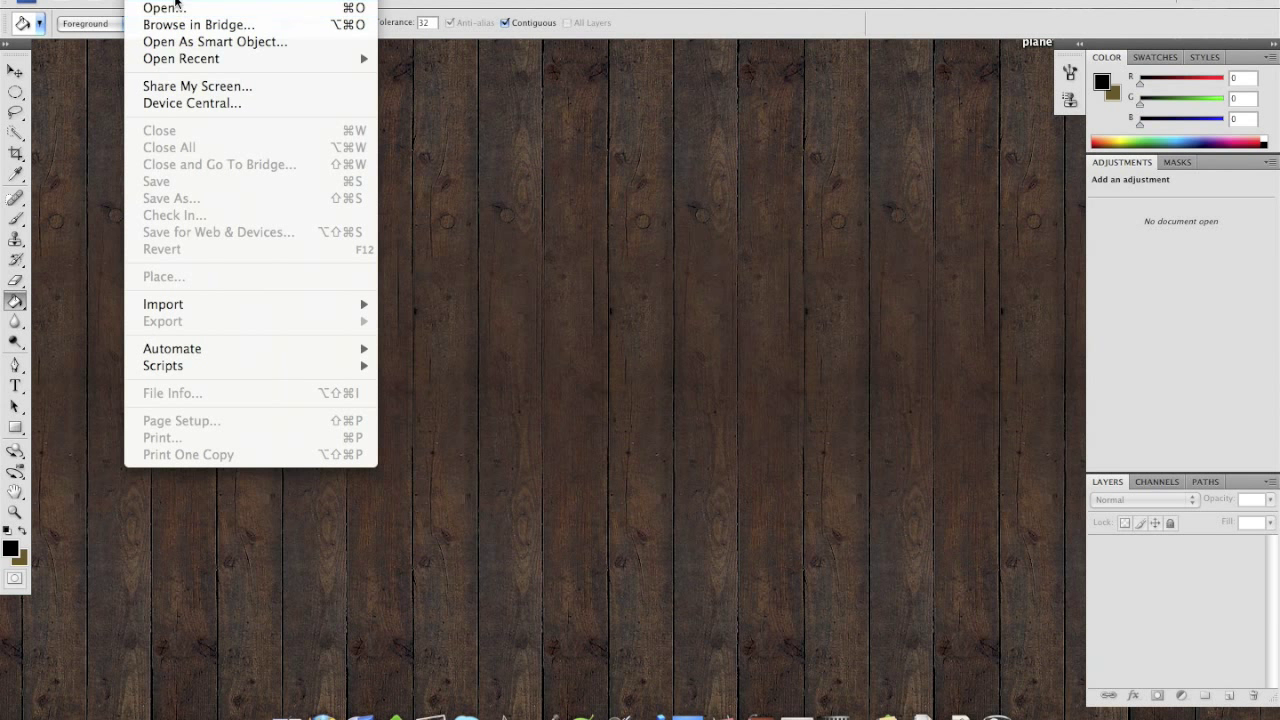
click(165, 0)
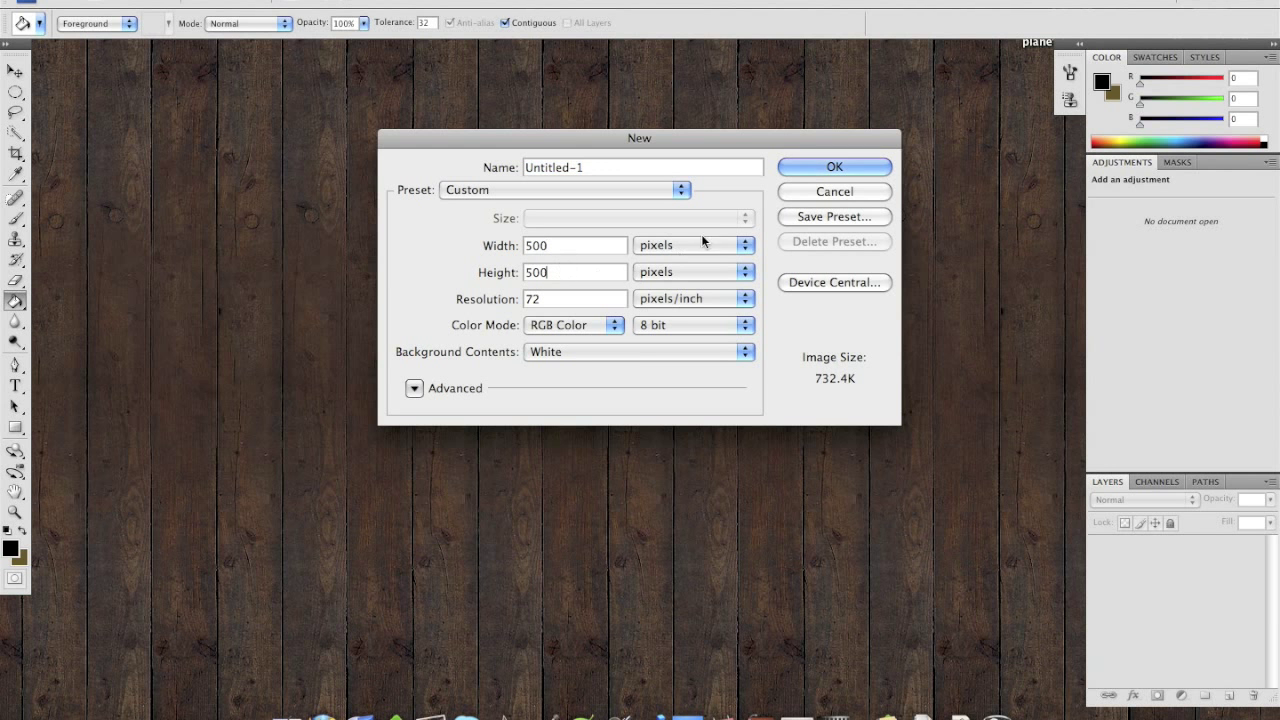
click(812, 166)
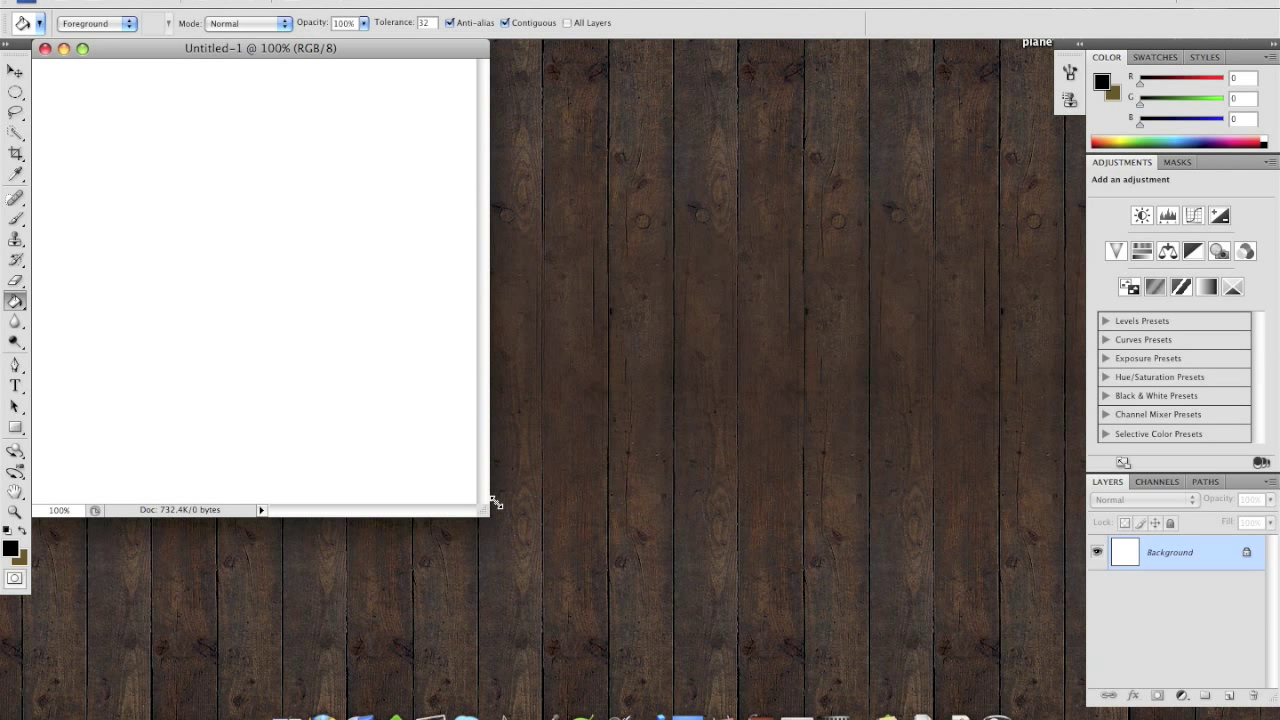
drag(482, 518, 588, 571)
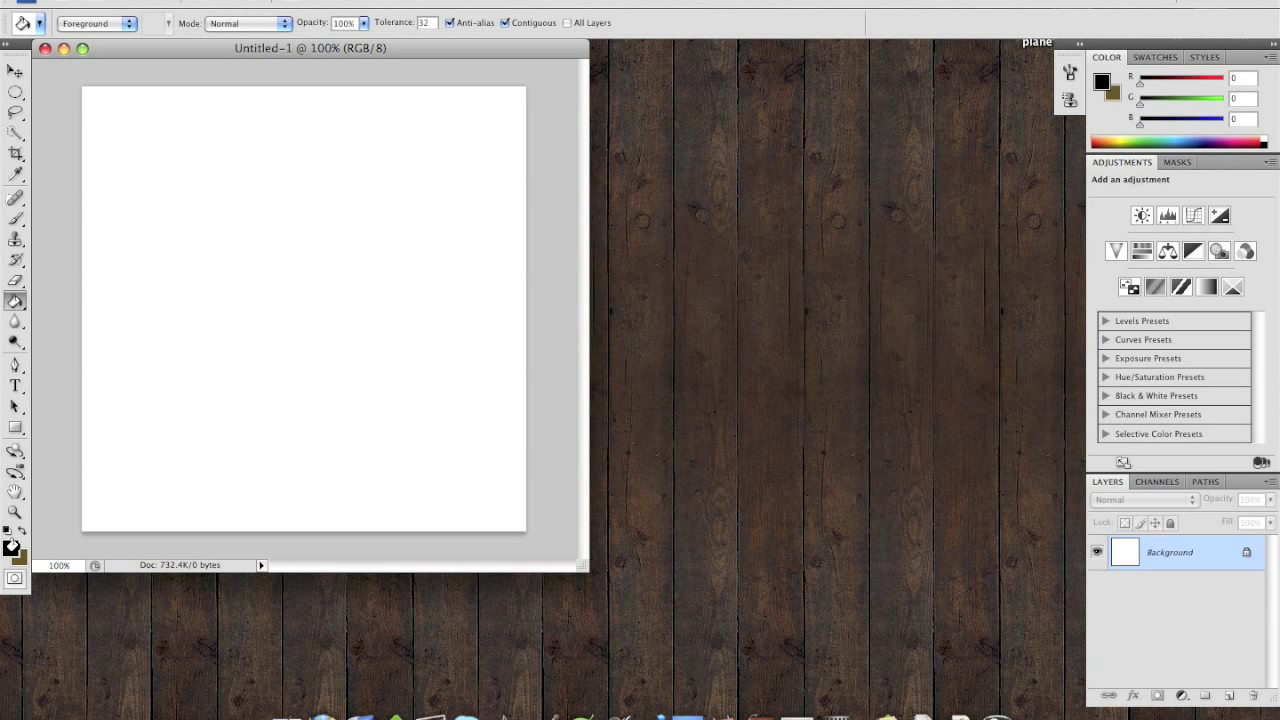
click(166, 390)
drag(253, 52, 466, 95)
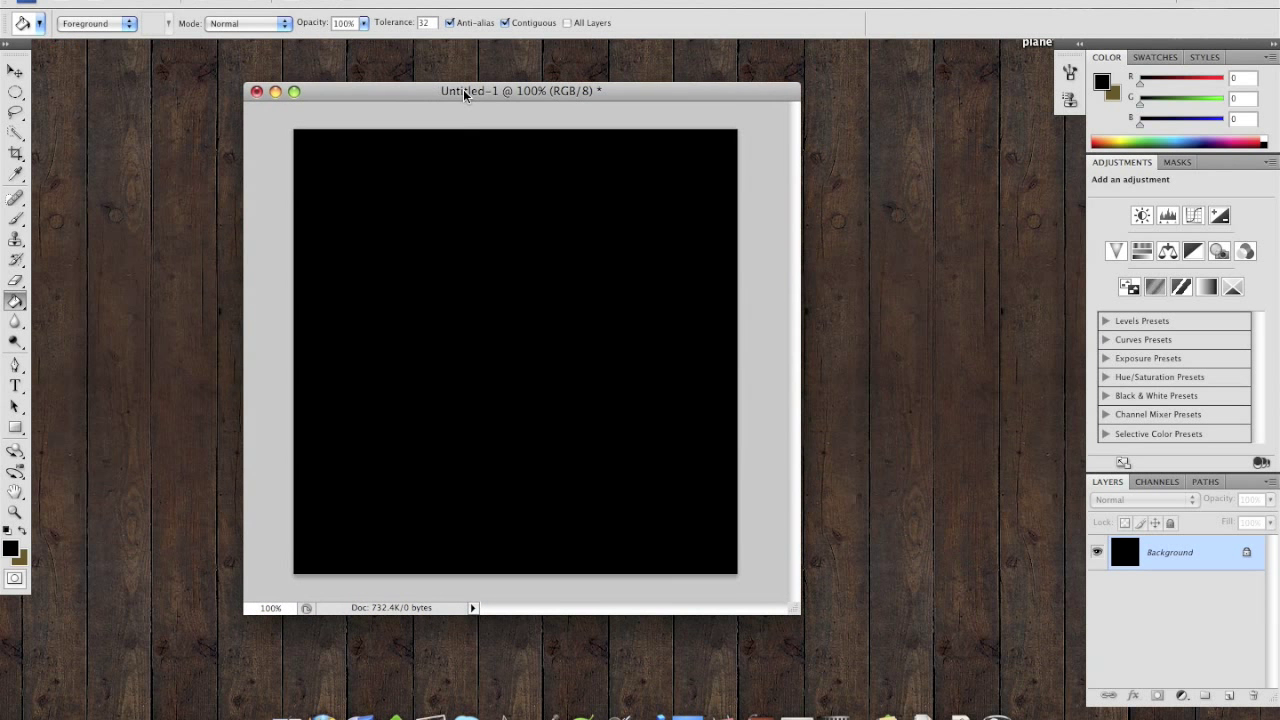
Add a new layer and bucket-fill a large circular selection on it with black
click(1229, 696)
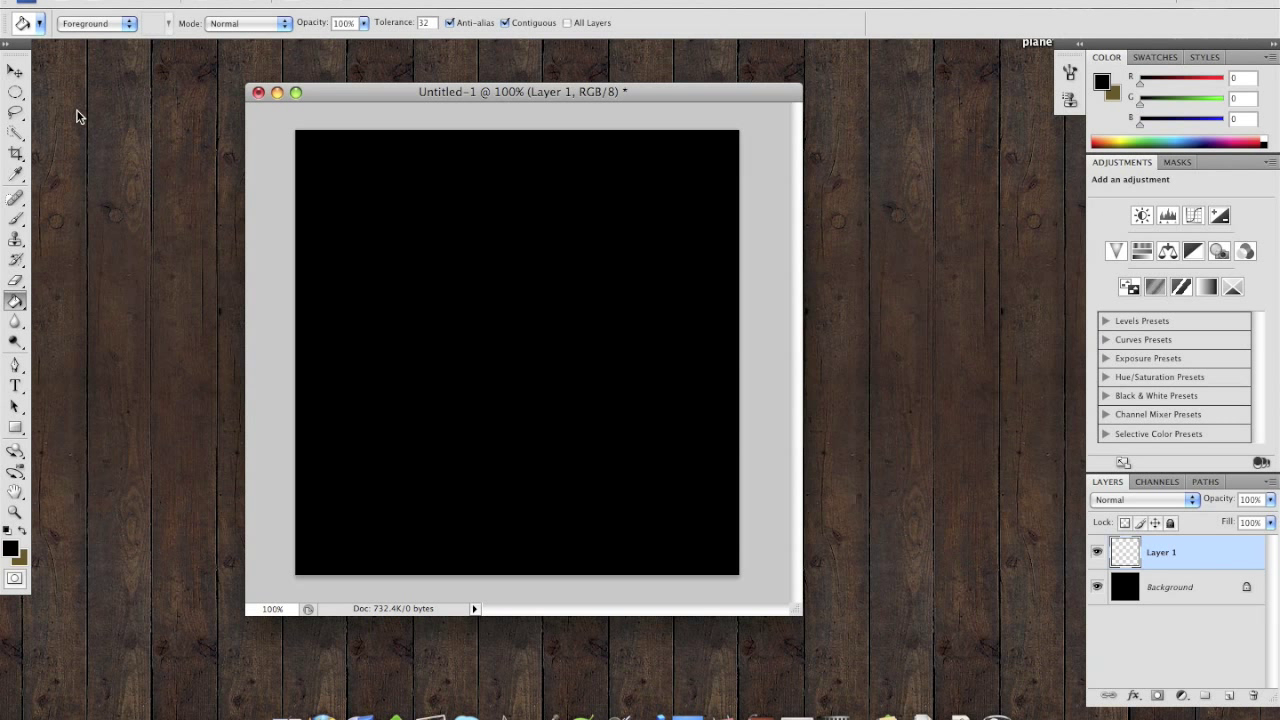
drag(16, 92, 36, 108)
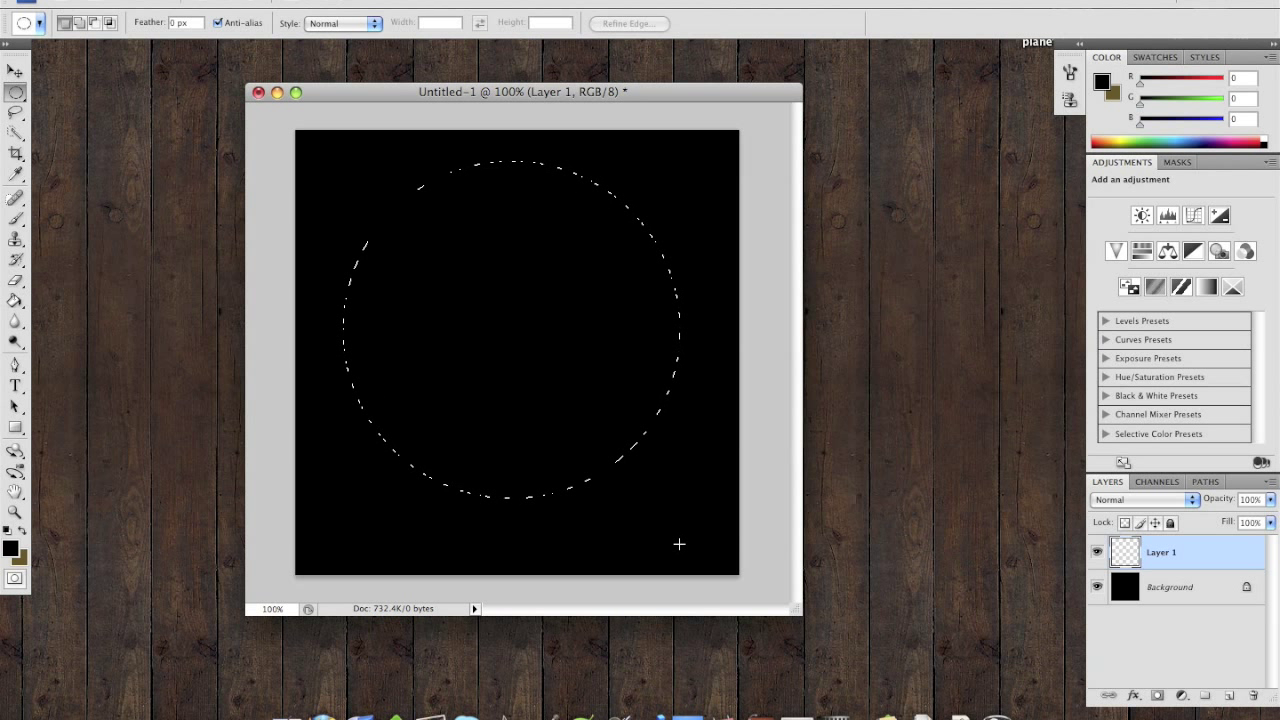
drag(692, 511, 342, 160)
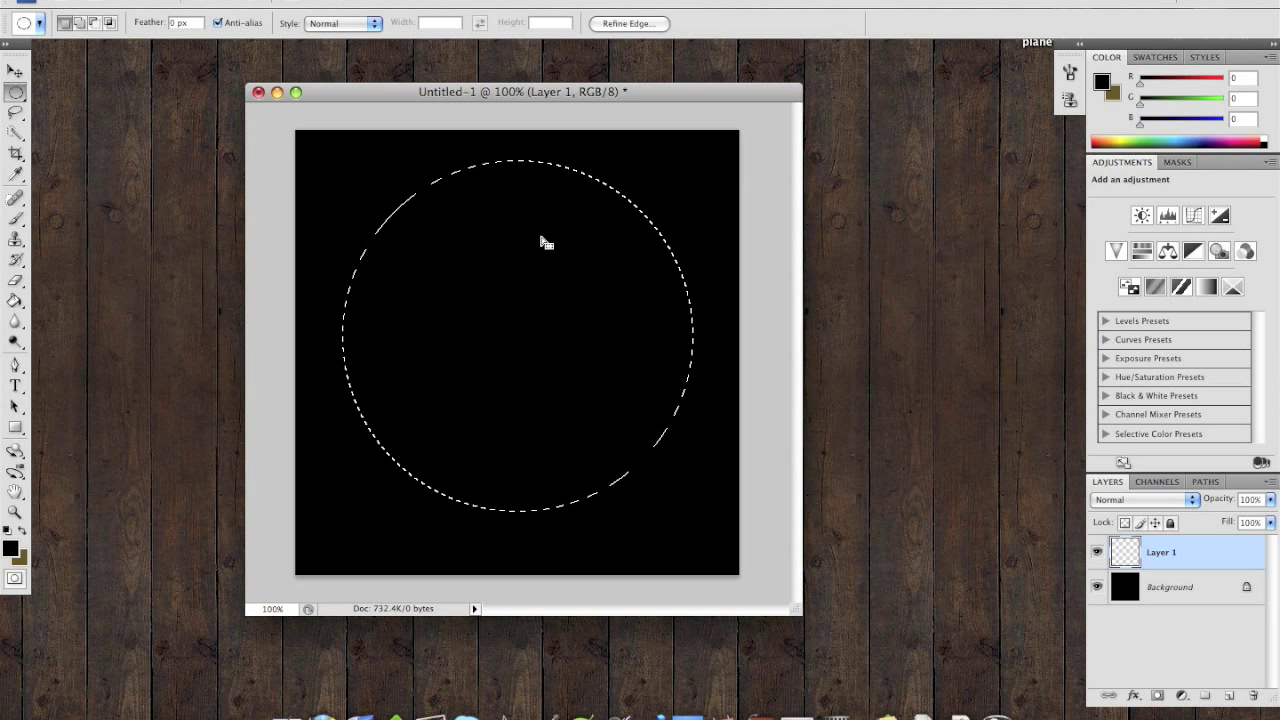
click(16, 299)
click(475, 284)
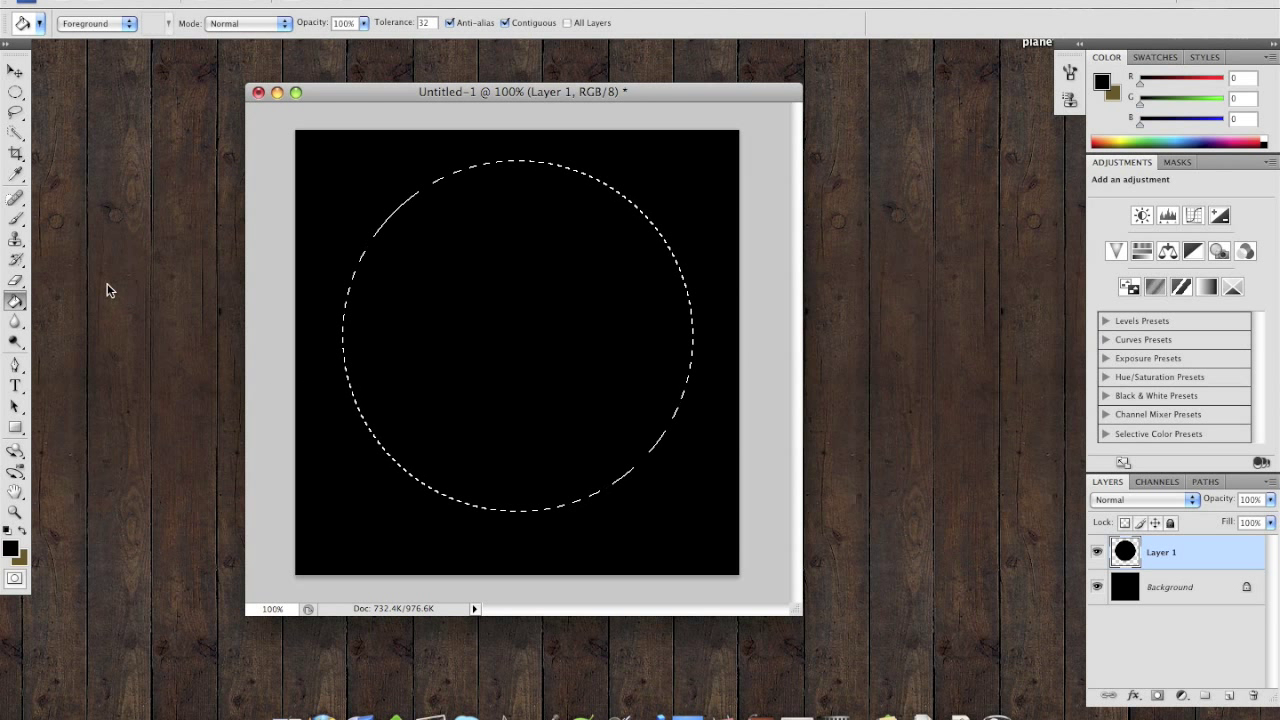
Choose the Airbrush Soft Round 50% flow brush and set its diameter to 308 px
click(18, 220)
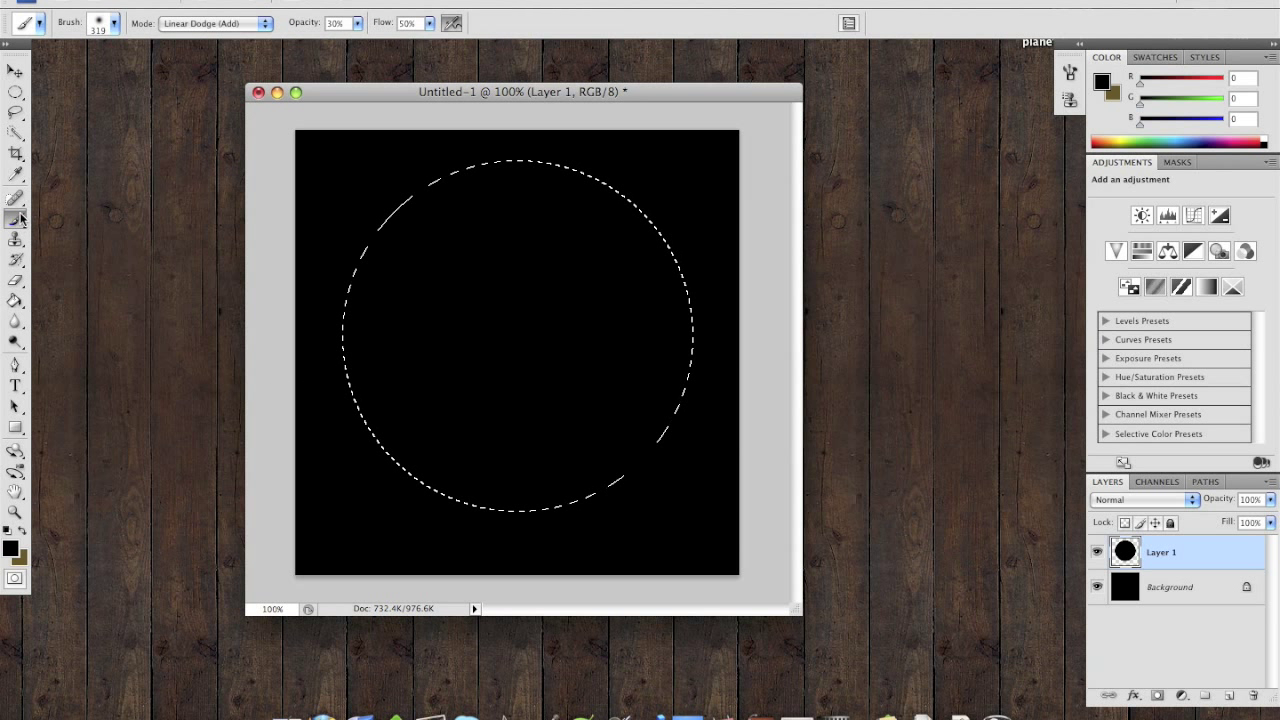
click(39, 24)
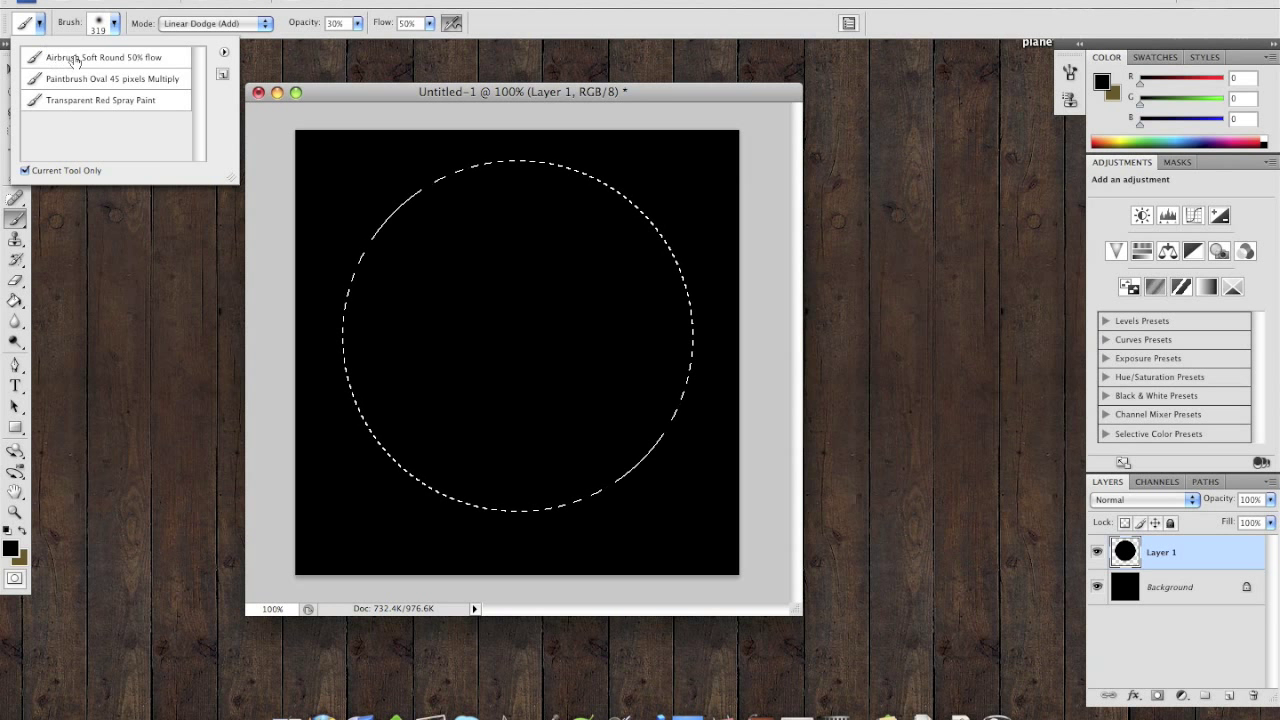
click(155, 62)
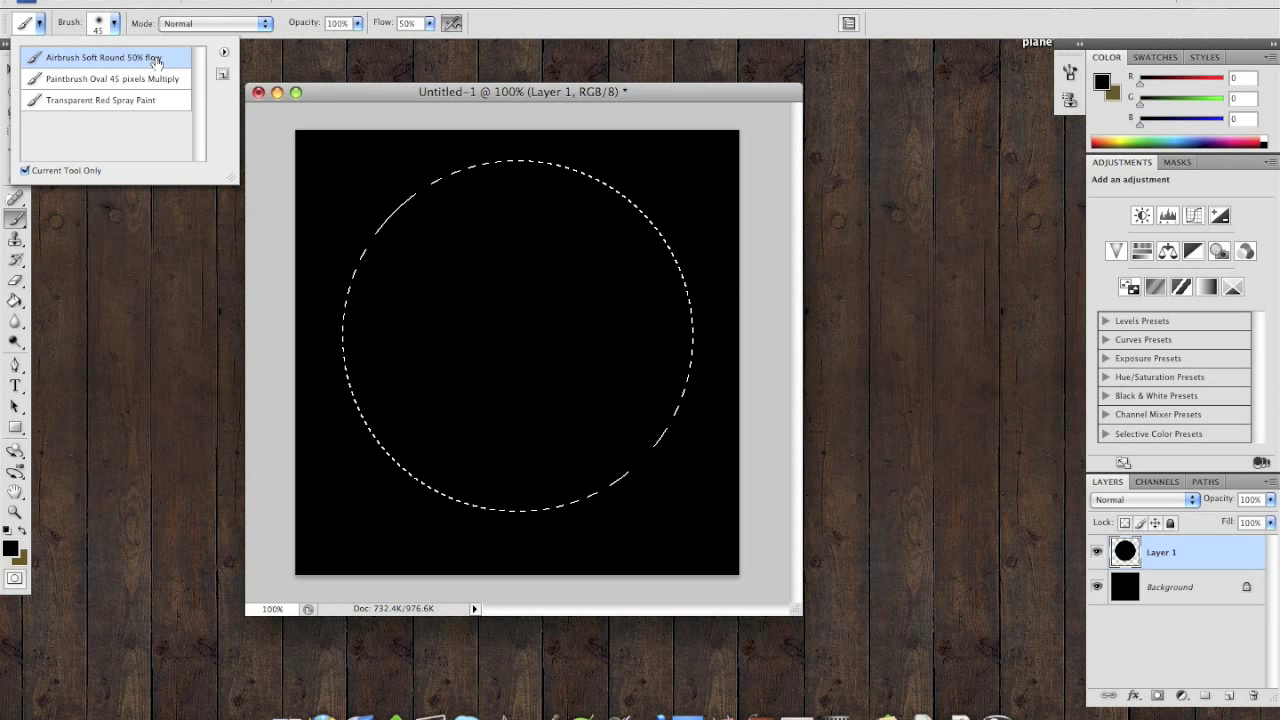
click(114, 24)
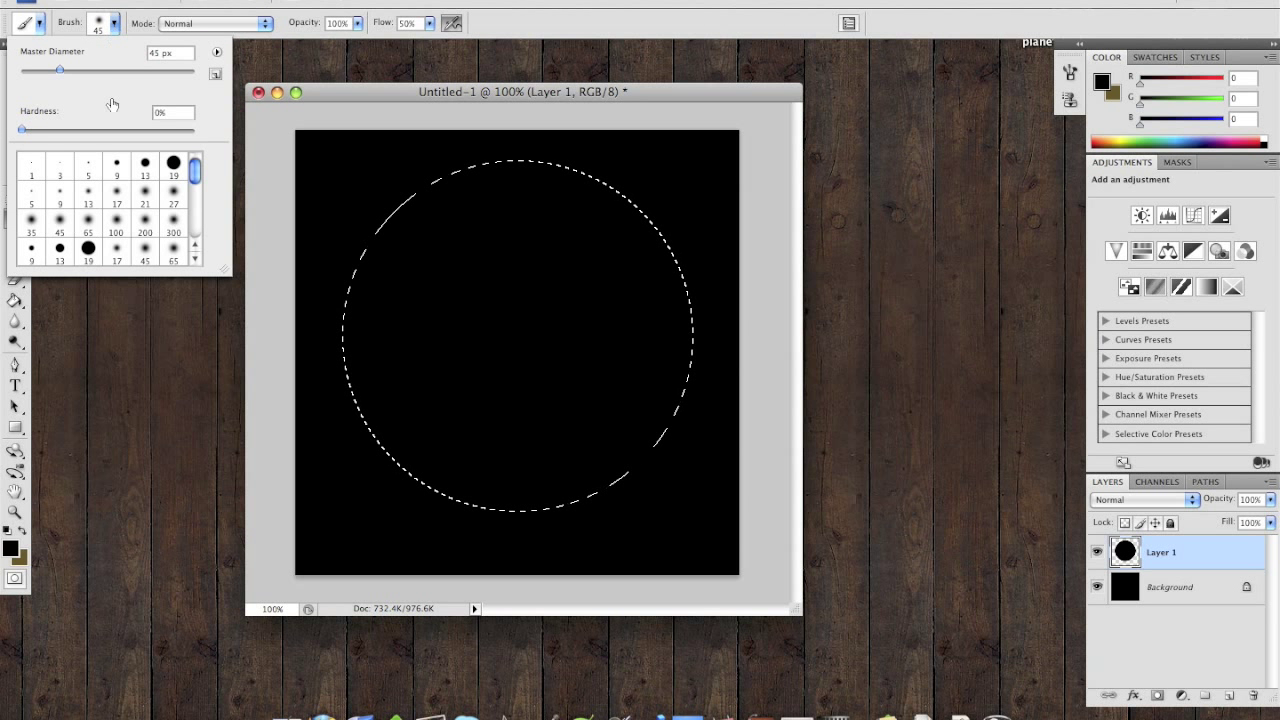
drag(23, 132, 15, 131)
click(59, 67)
drag(160, 73, 159, 73)
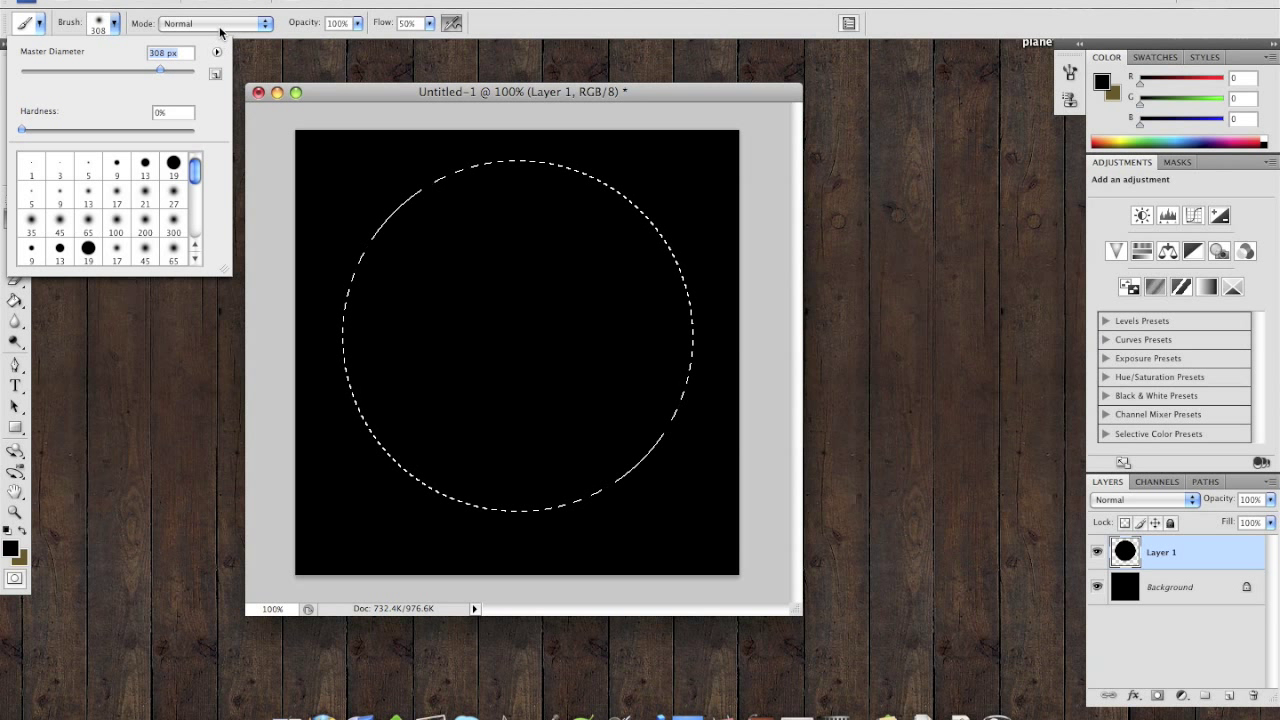
Set the brush mode to Linear Dodge (Add) and opacity to 30%
click(222, 23)
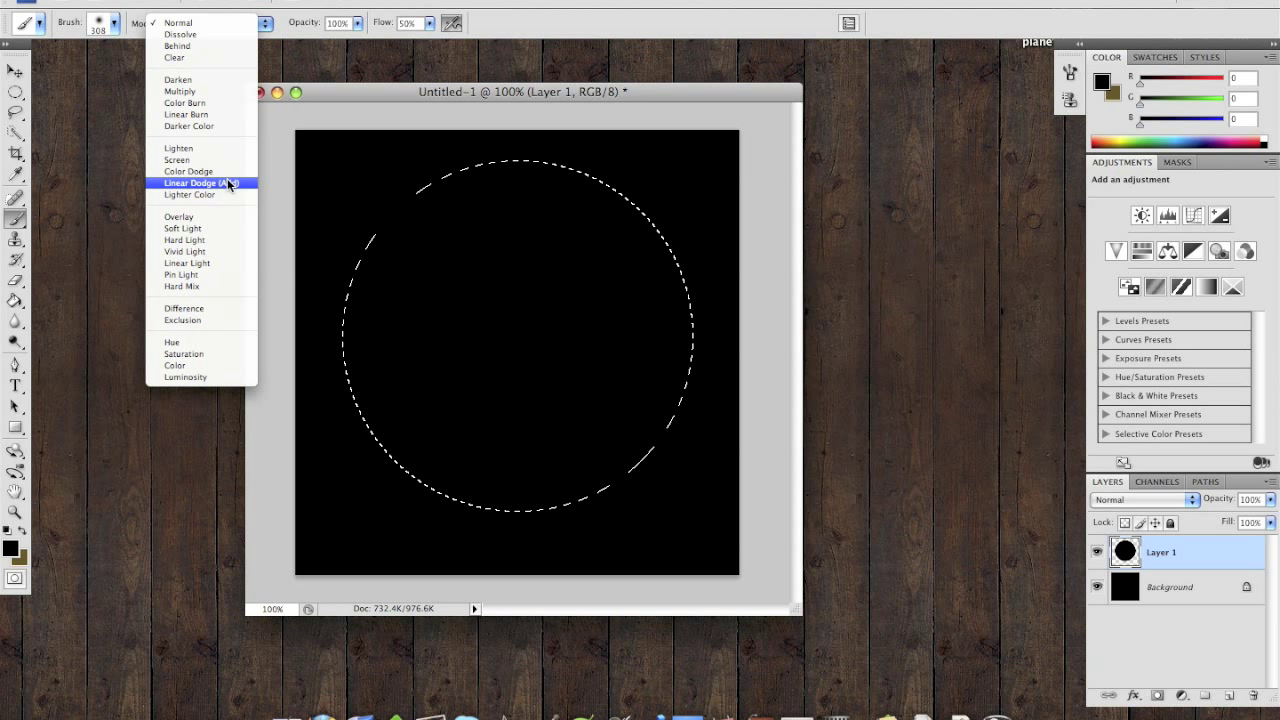
click(228, 184)
click(357, 23)
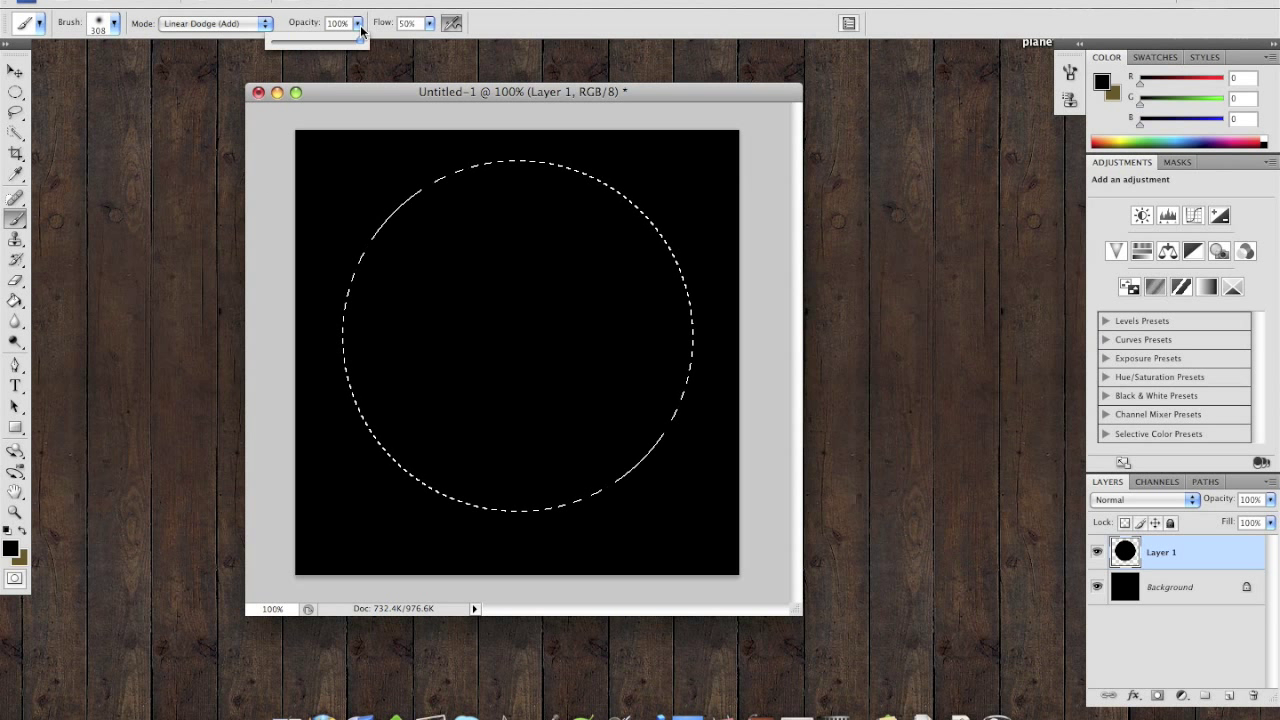
drag(362, 50, 307, 46)
click(341, 77)
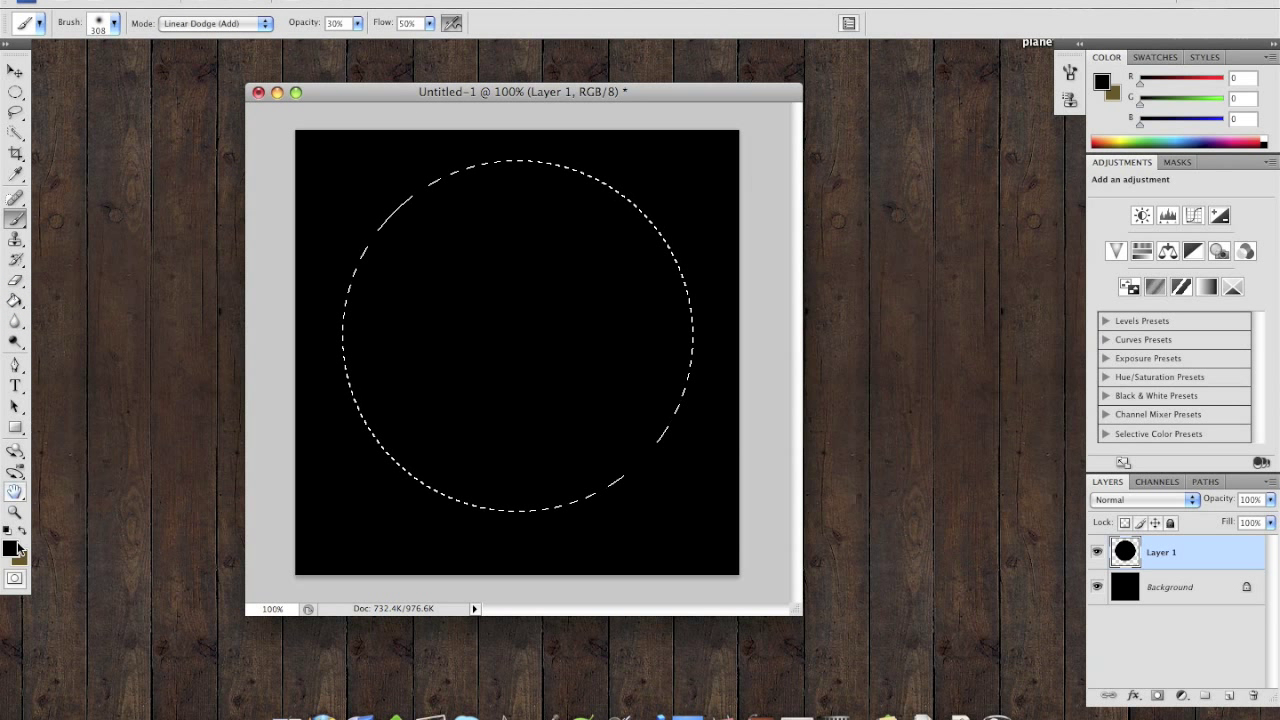
Set the foreground to olive 857646 and brush soft light over the circle's upper left
click(25, 535)
click(14, 550)
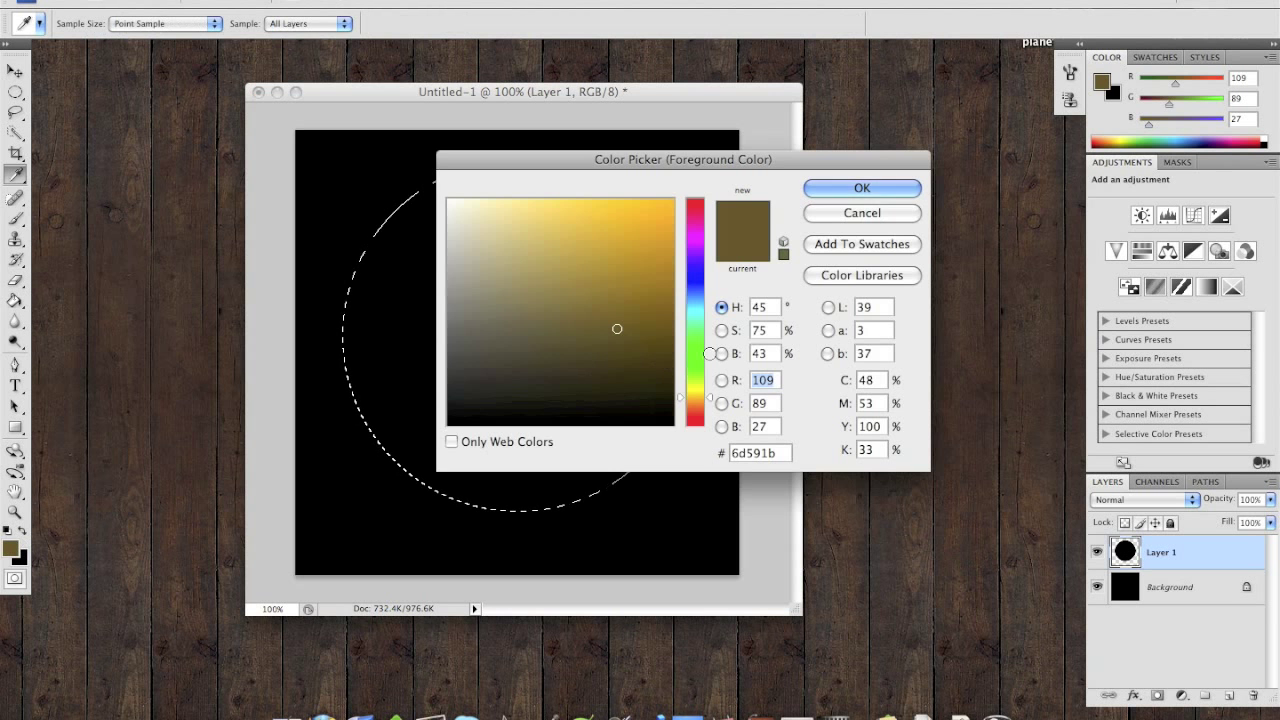
mouse_move(613, 330)
mouse_down()
mouse_move(597, 311)
mouse_move(553, 307)
mouse_up()
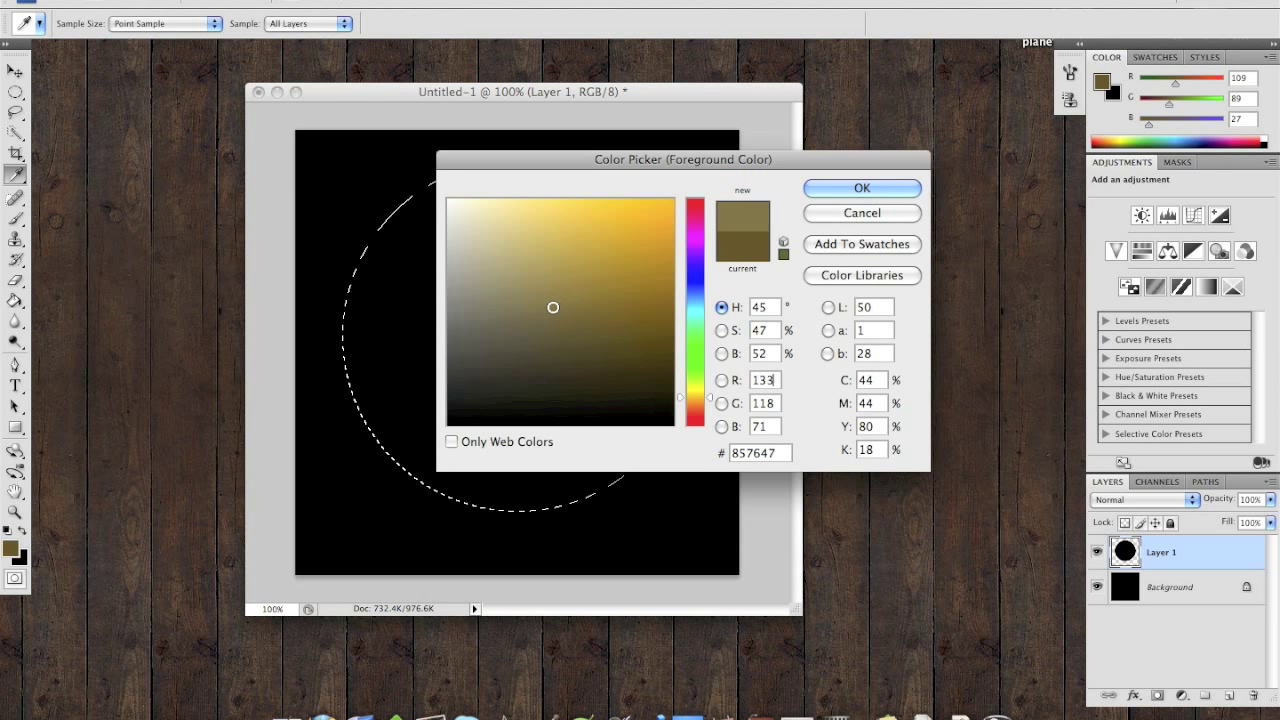
click(828, 188)
key(b)
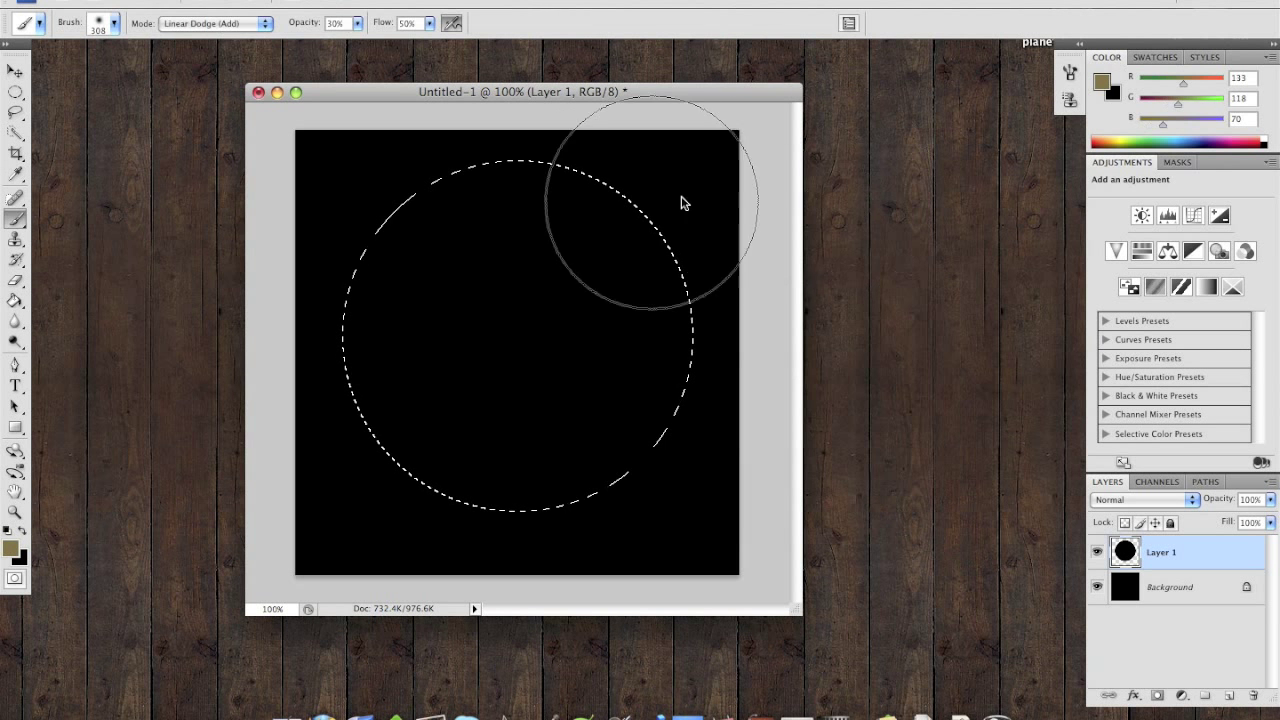
click(14, 550)
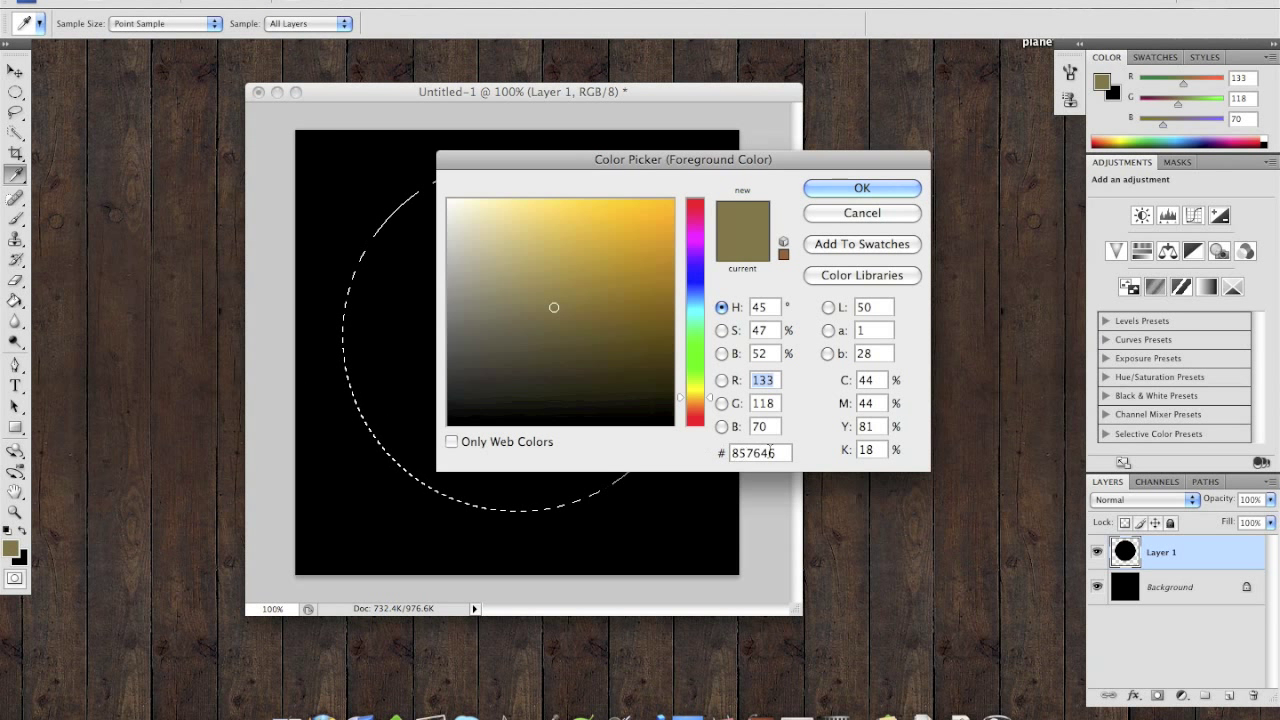
drag(785, 453, 731, 456)
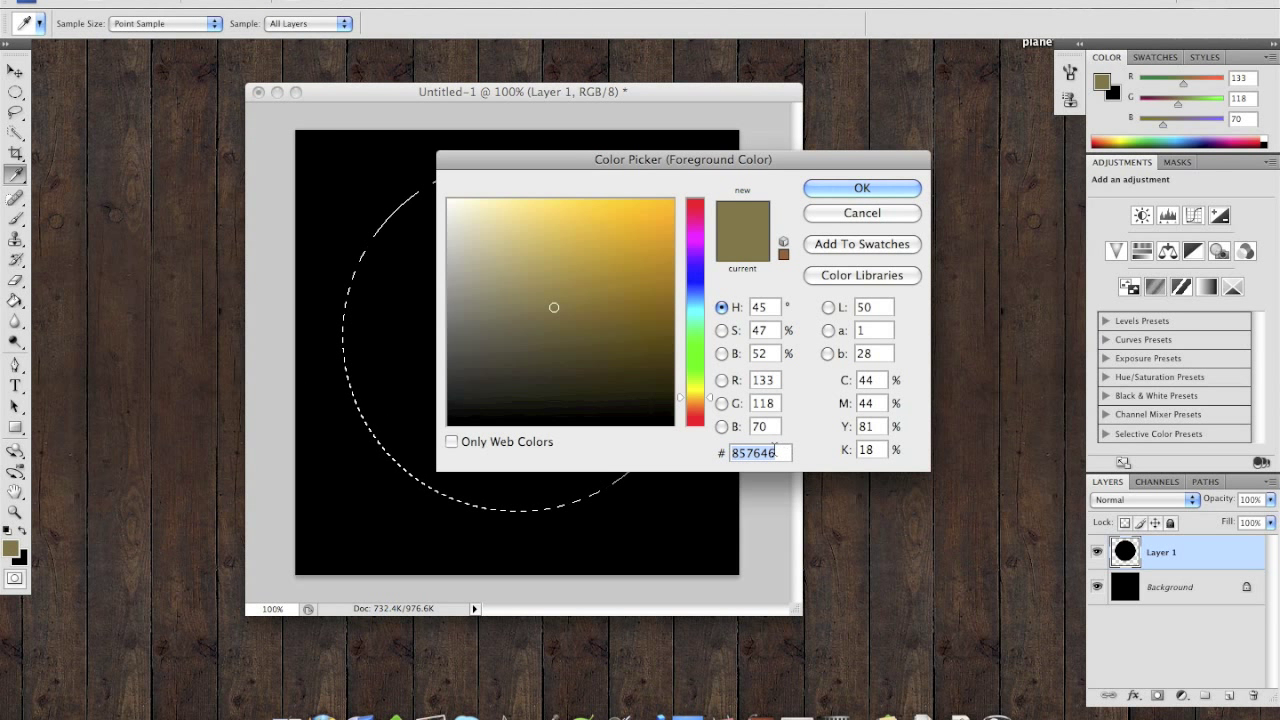
click(833, 192)
key(b)
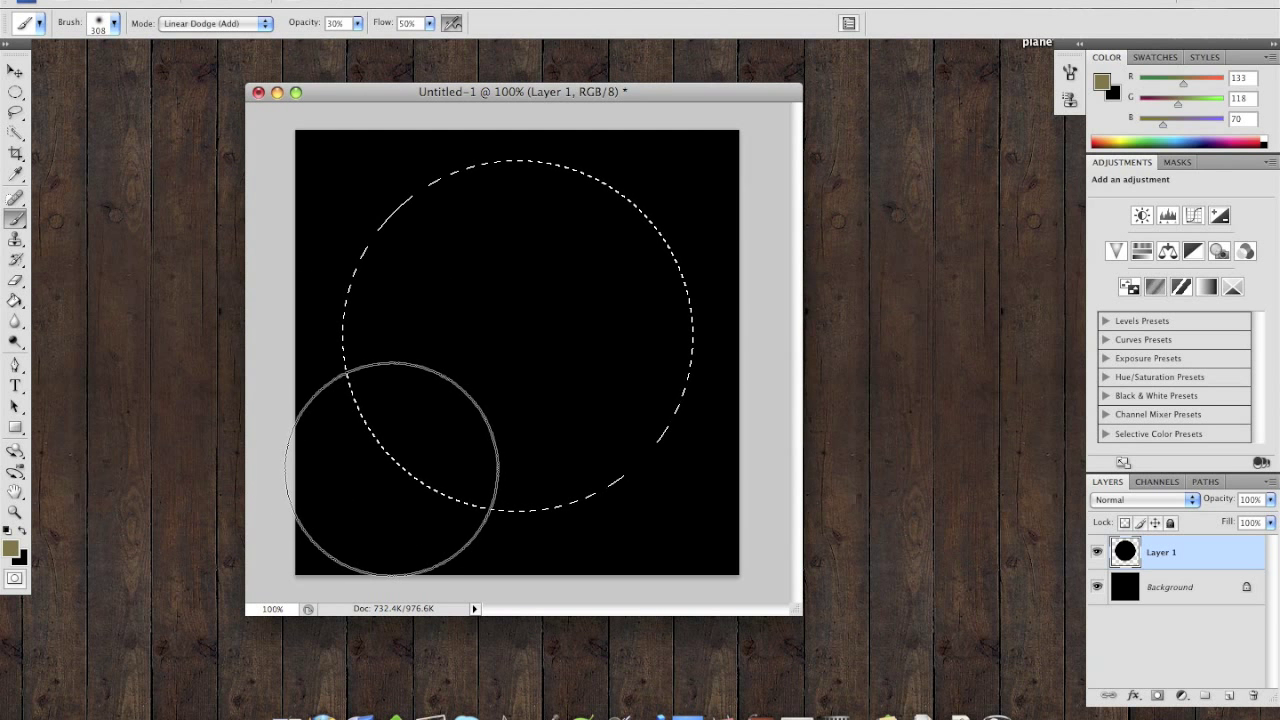
mouse_move(397, 474)
mouse_down()
mouse_move(406, 240)
mouse_move(571, 177)
mouse_move(492, 206)
mouse_move(357, 434)
mouse_move(586, 177)
mouse_move(352, 404)
mouse_move(374, 466)
mouse_move(349, 289)
mouse_move(580, 149)
mouse_move(319, 377)
mouse_move(320, 400)
mouse_move(466, 143)
mouse_move(414, 186)
mouse_move(423, 514)
mouse_move(366, 223)
mouse_move(678, 433)
mouse_move(423, 214)
mouse_move(660, 471)
mouse_move(654, 489)
mouse_move(630, 450)
mouse_move(646, 449)
mouse_move(414, 163)
mouse_move(555, 262)
mouse_move(580, 262)
mouse_move(546, 282)
mouse_move(586, 289)
mouse_move(414, 371)
mouse_move(435, 396)
mouse_move(429, 386)
mouse_move(523, 309)
mouse_up()
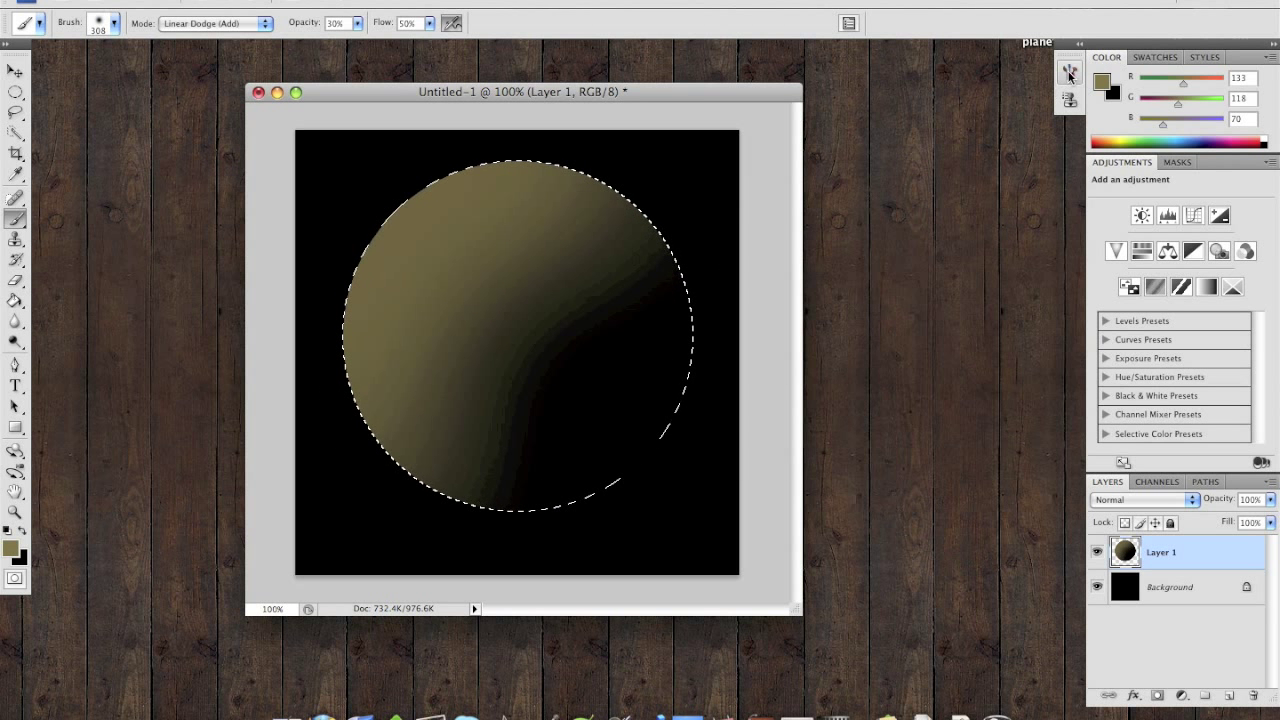
click(1069, 75)
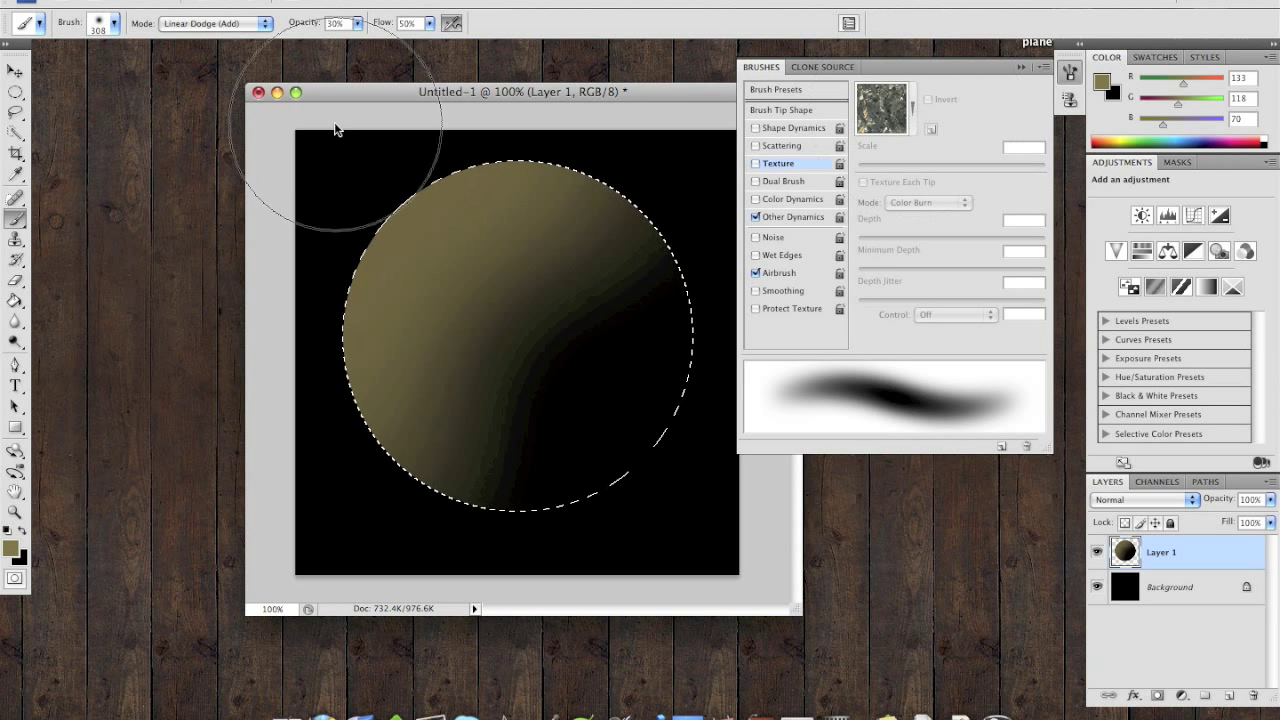
Enable brush Texture, load Nature Patterns, and try the green and purple patterns
click(756, 164)
click(912, 110)
click(984, 153)
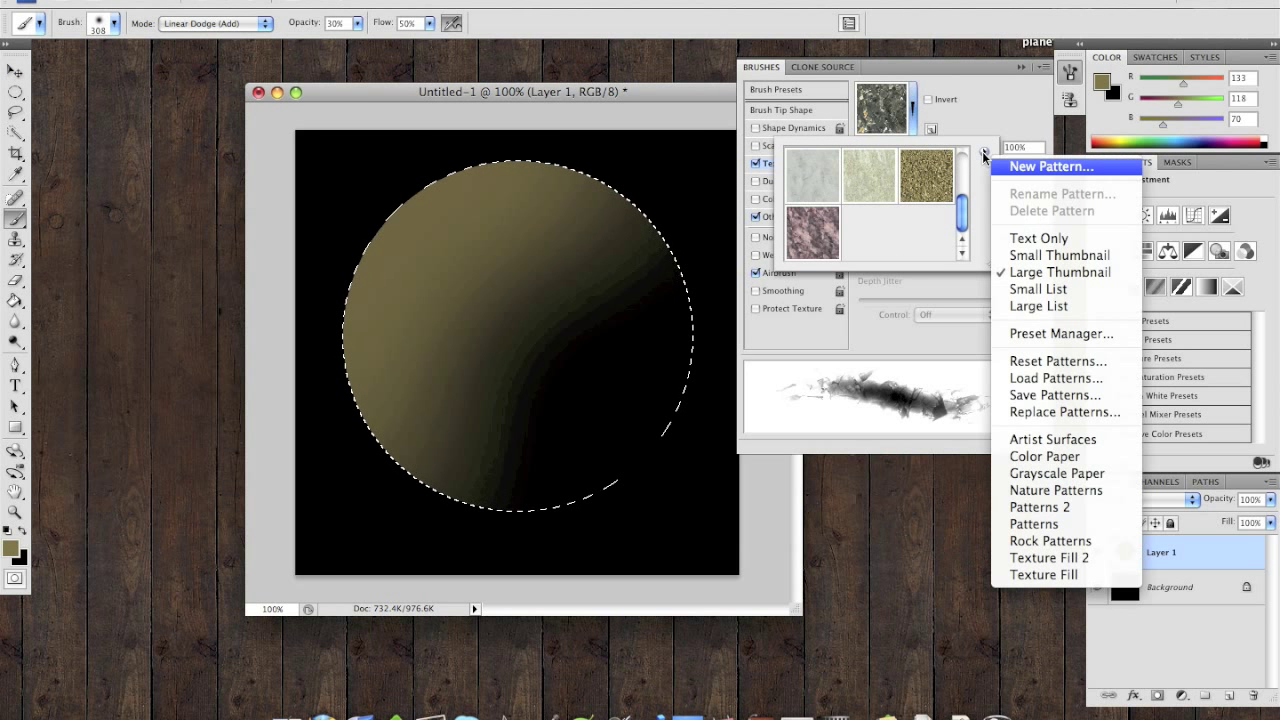
click(1075, 491)
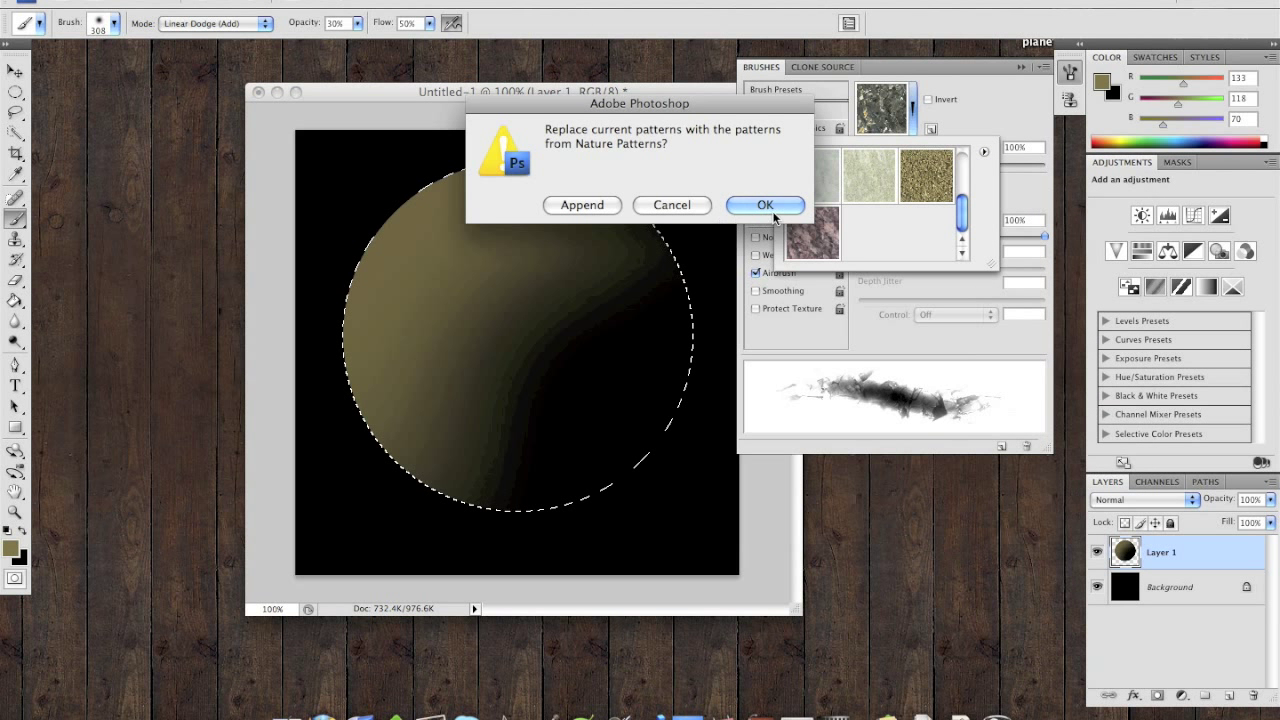
click(768, 207)
click(600, 205)
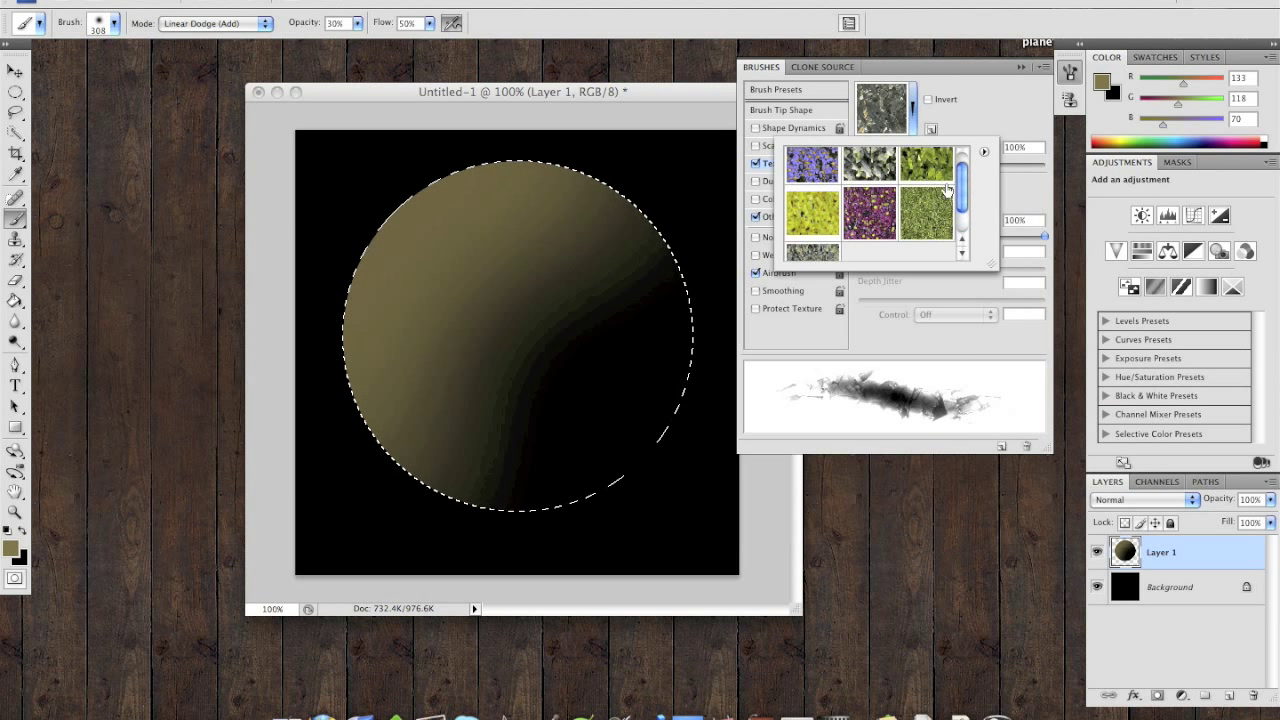
click(947, 190)
click(936, 176)
scroll(940, 175, up, 1)
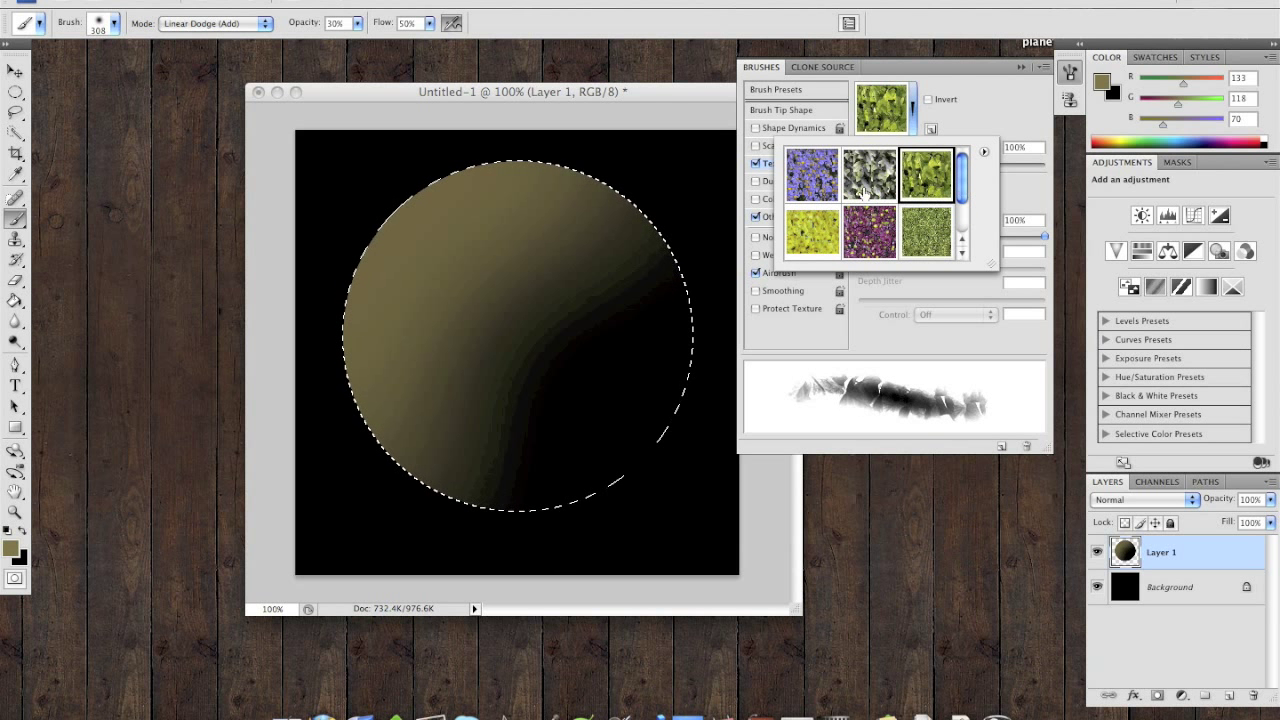
click(812, 175)
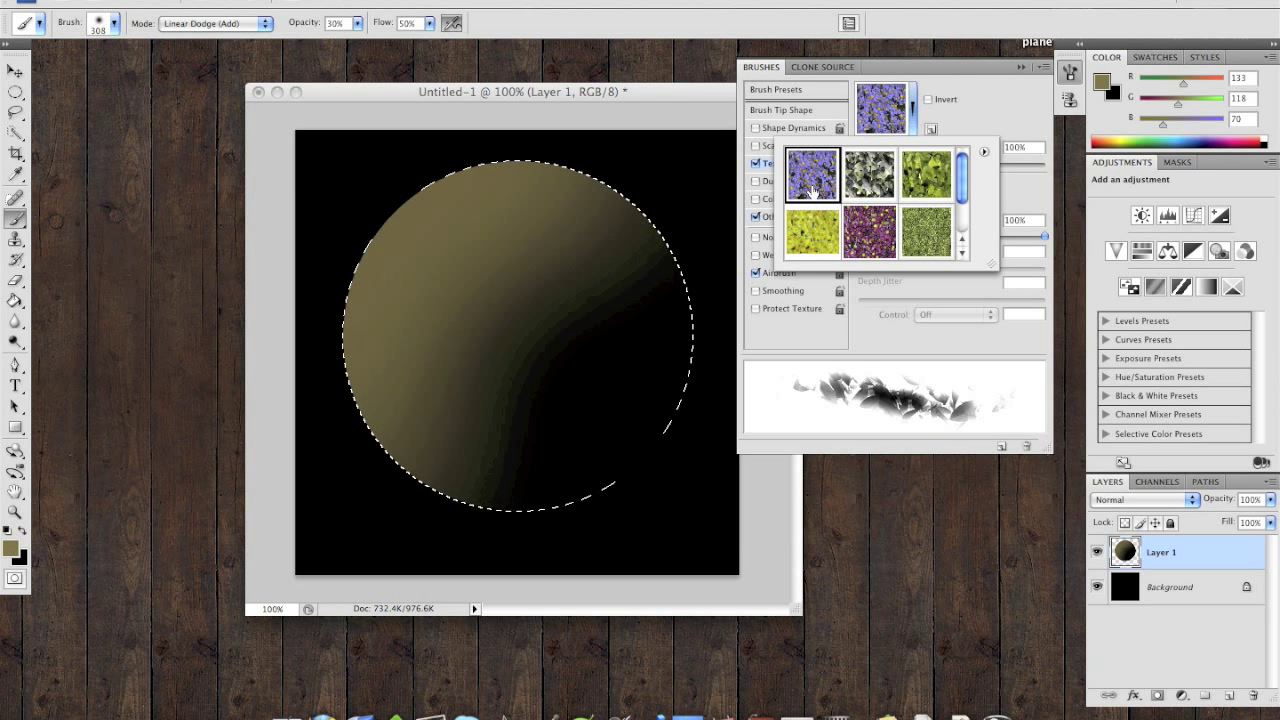
Replace the texture patterns with Grayscale Paper, then with Rock Patterns
click(983, 152)
click(1060, 478)
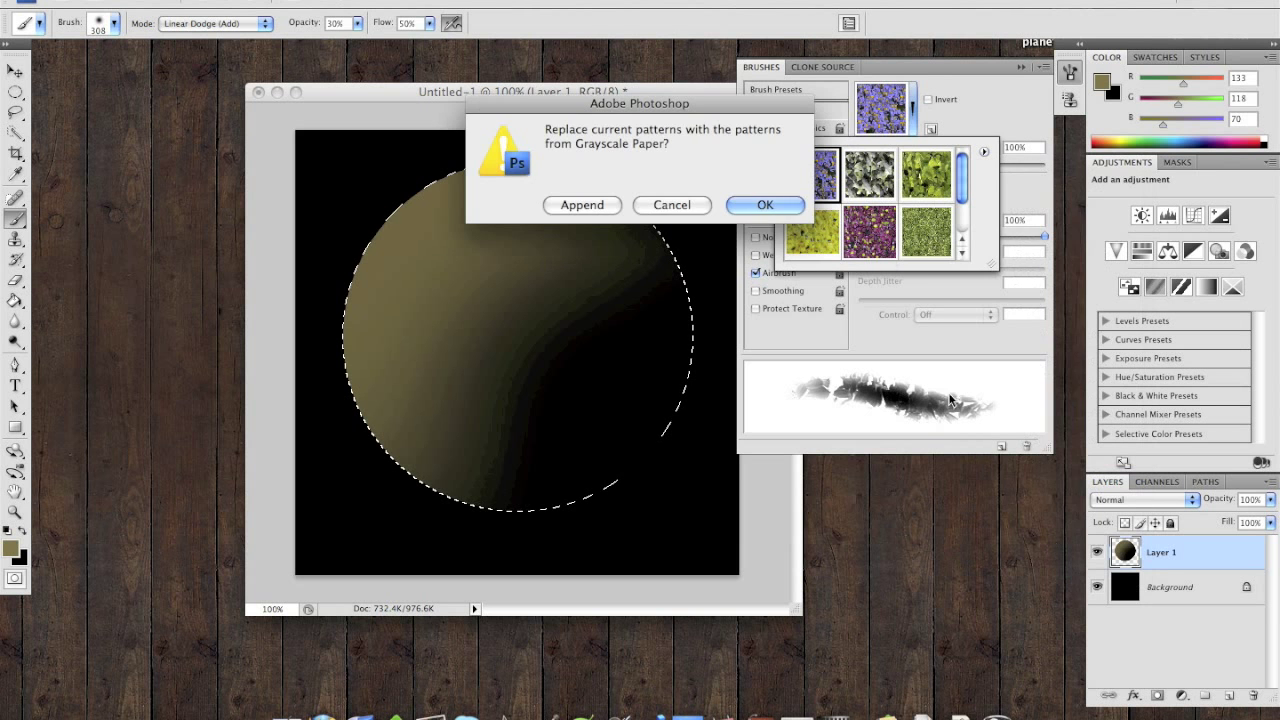
click(762, 205)
click(983, 152)
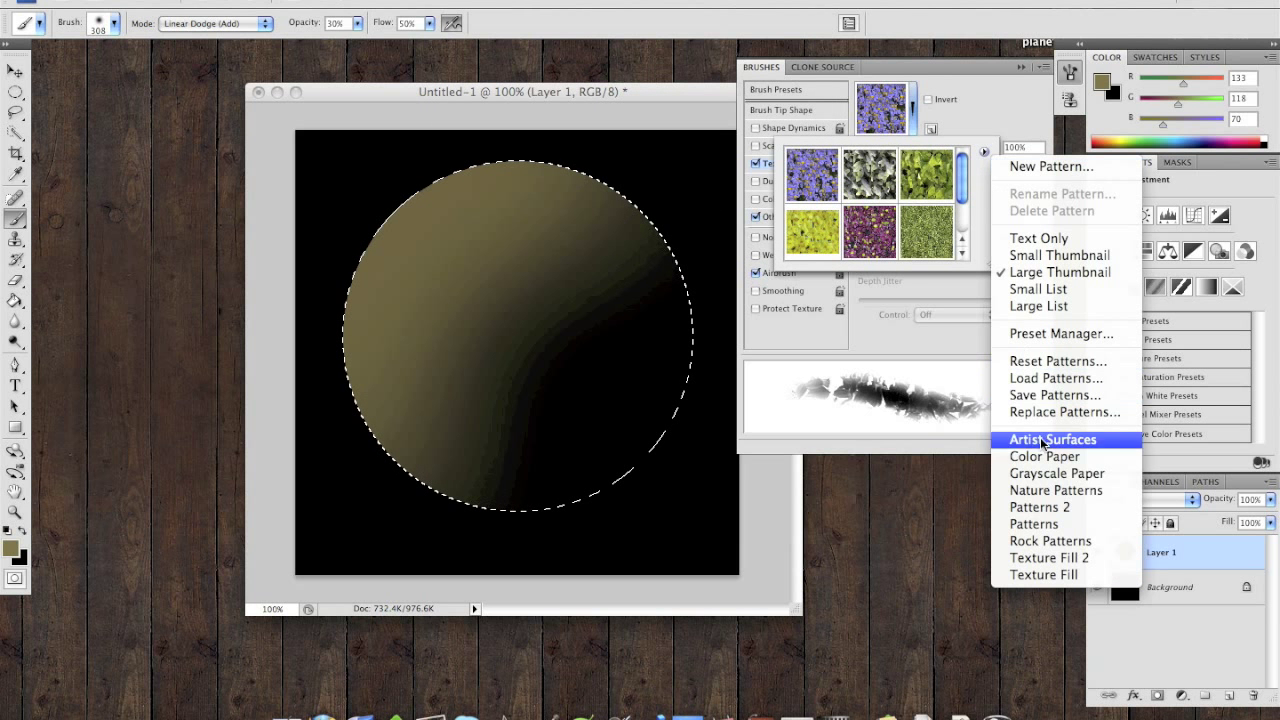
click(1078, 540)
click(762, 205)
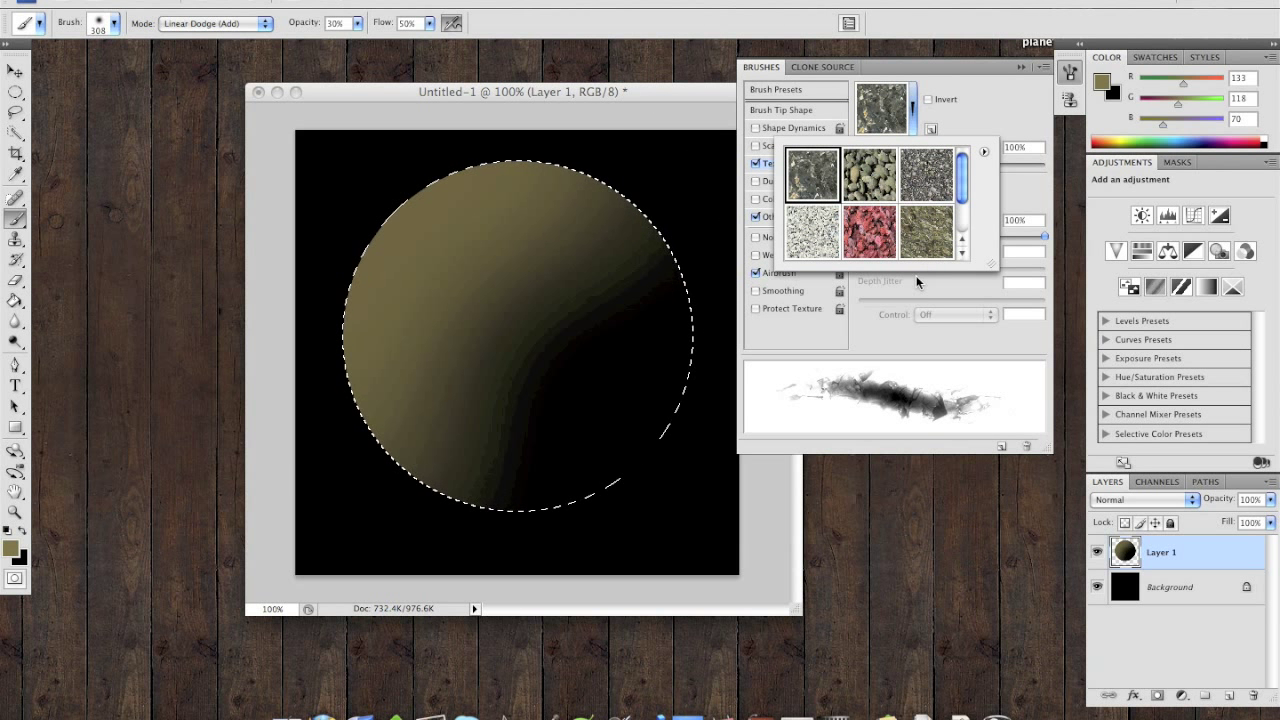
Open planet_texture.jpg and define it as a pattern named planet_texture
click(140, 1)
click(150, 8)
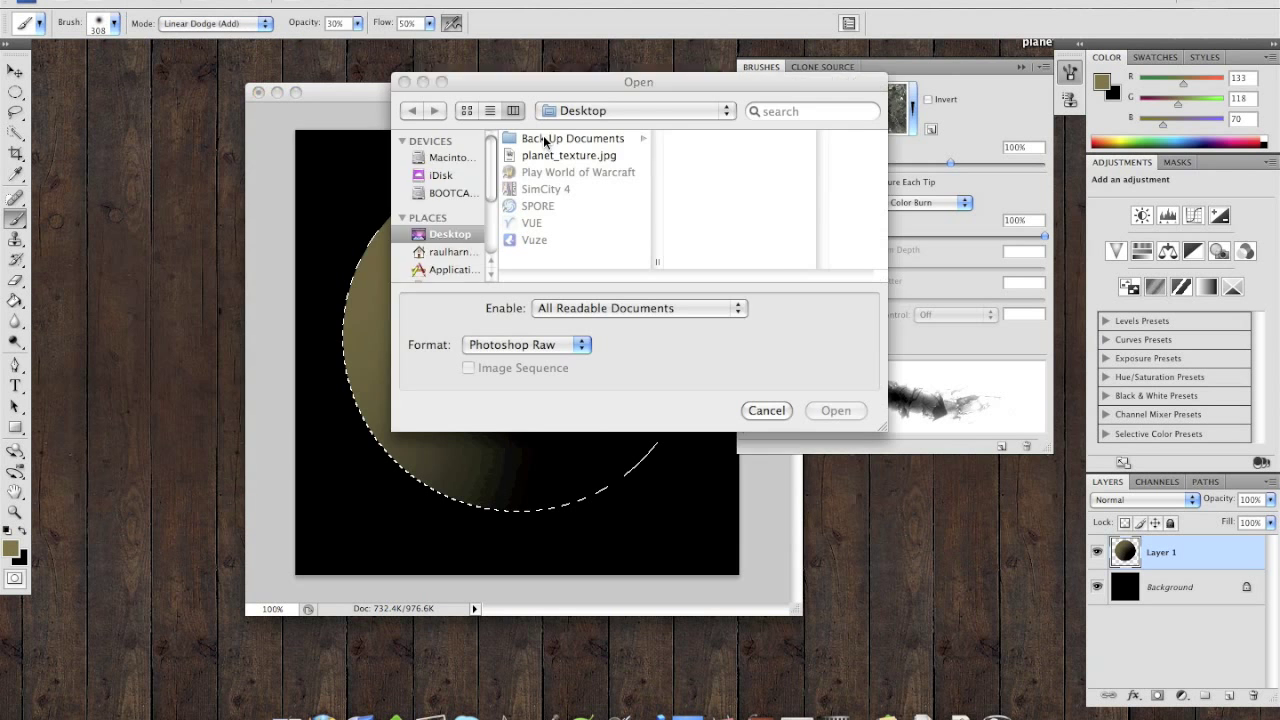
click(579, 157)
click(836, 410)
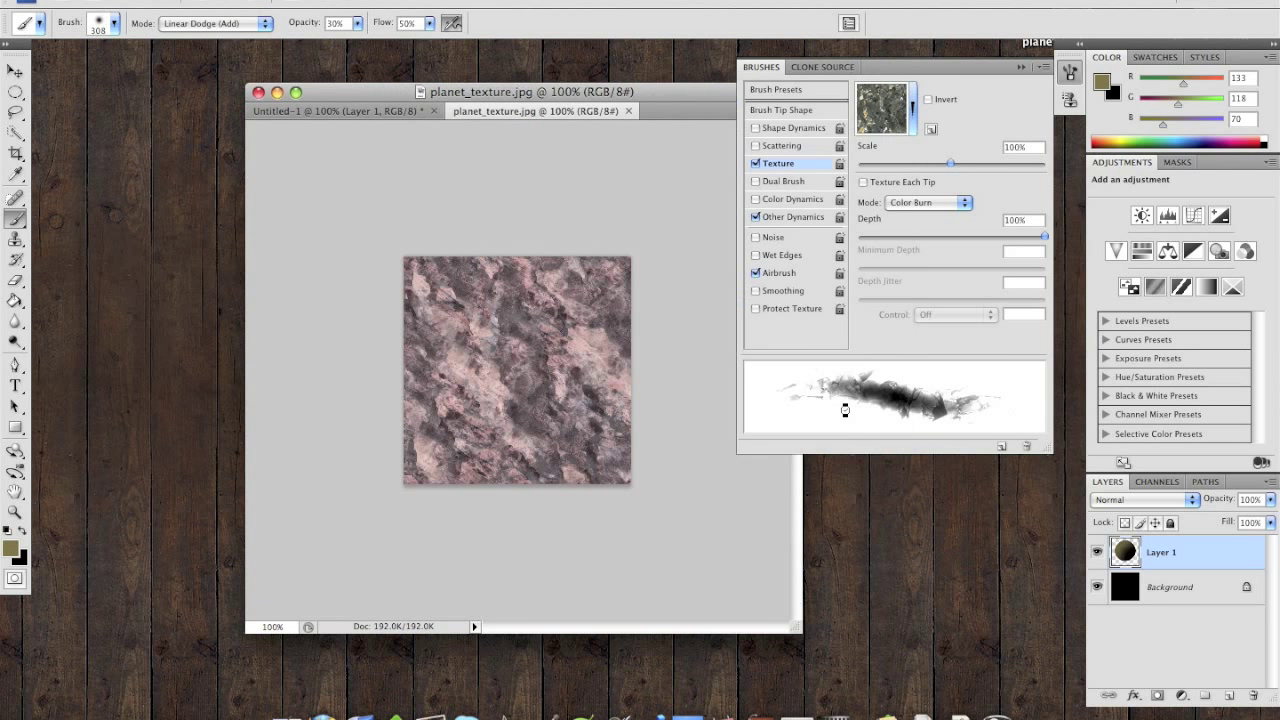
click(214, 2)
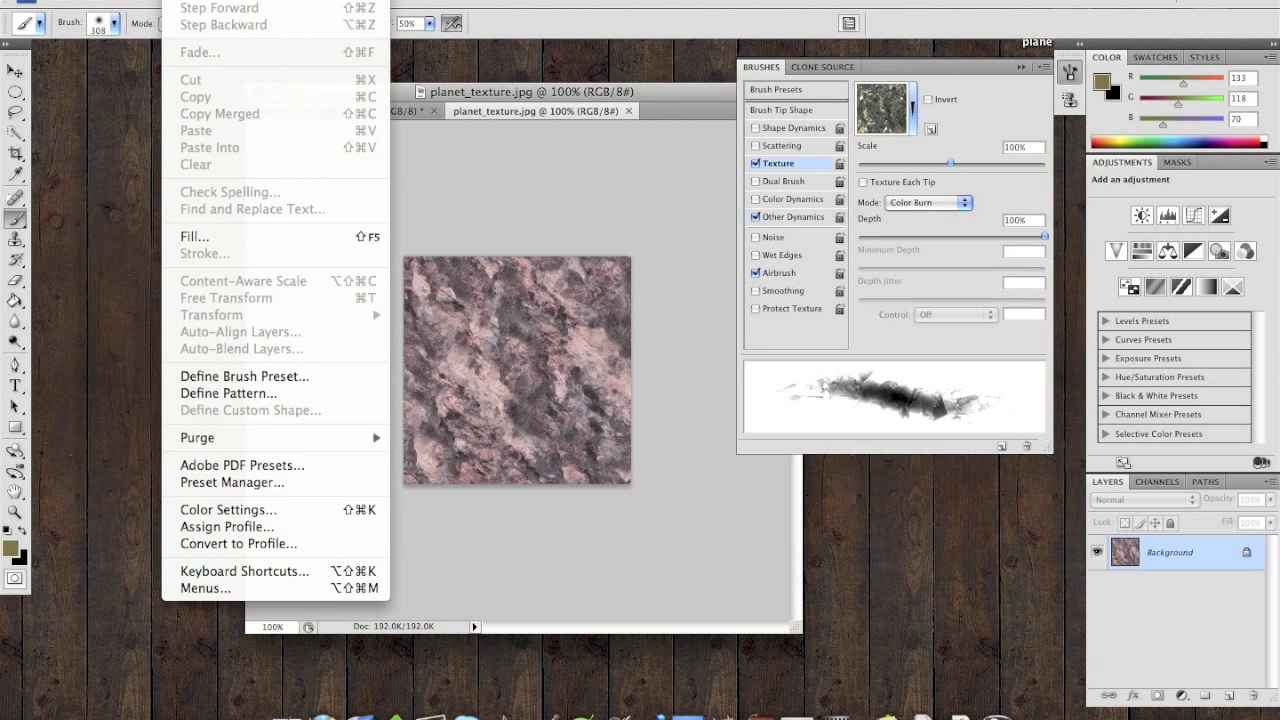
click(257, 393)
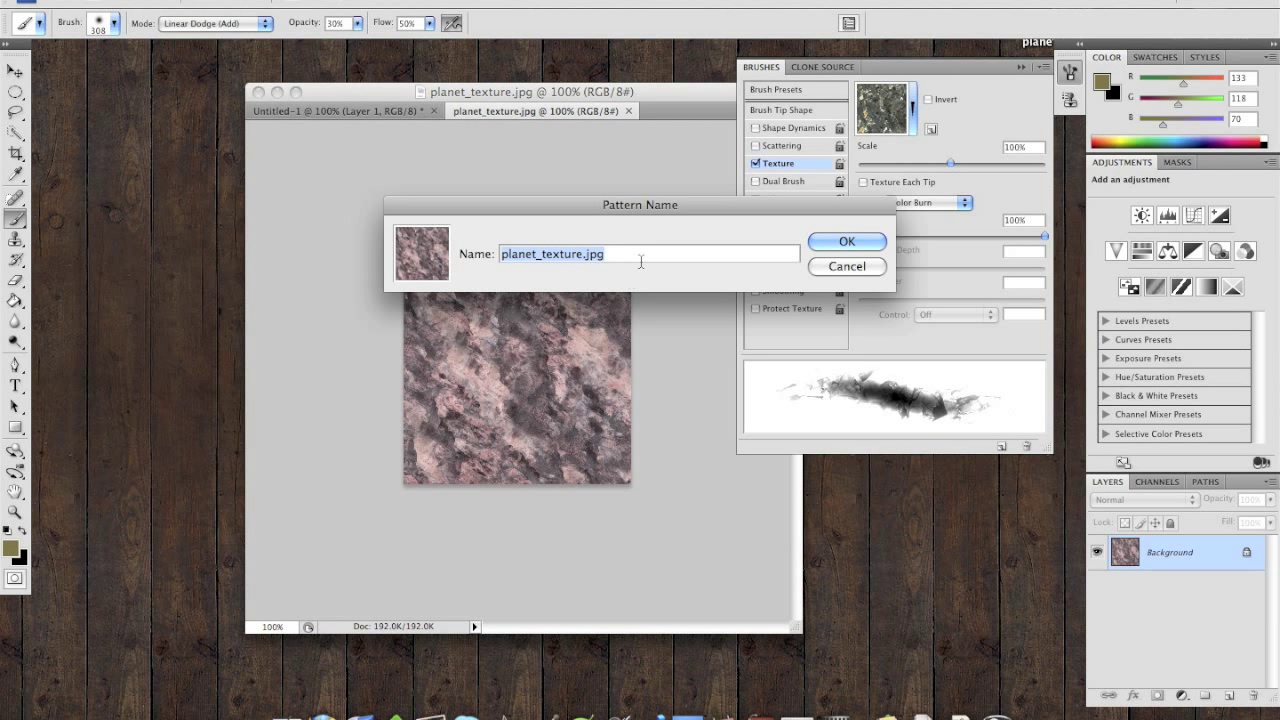
click(641, 256)
key(BackSpace)
key(BackSpace)
key(BackSpace)
key(BackSpace)
key(Return)
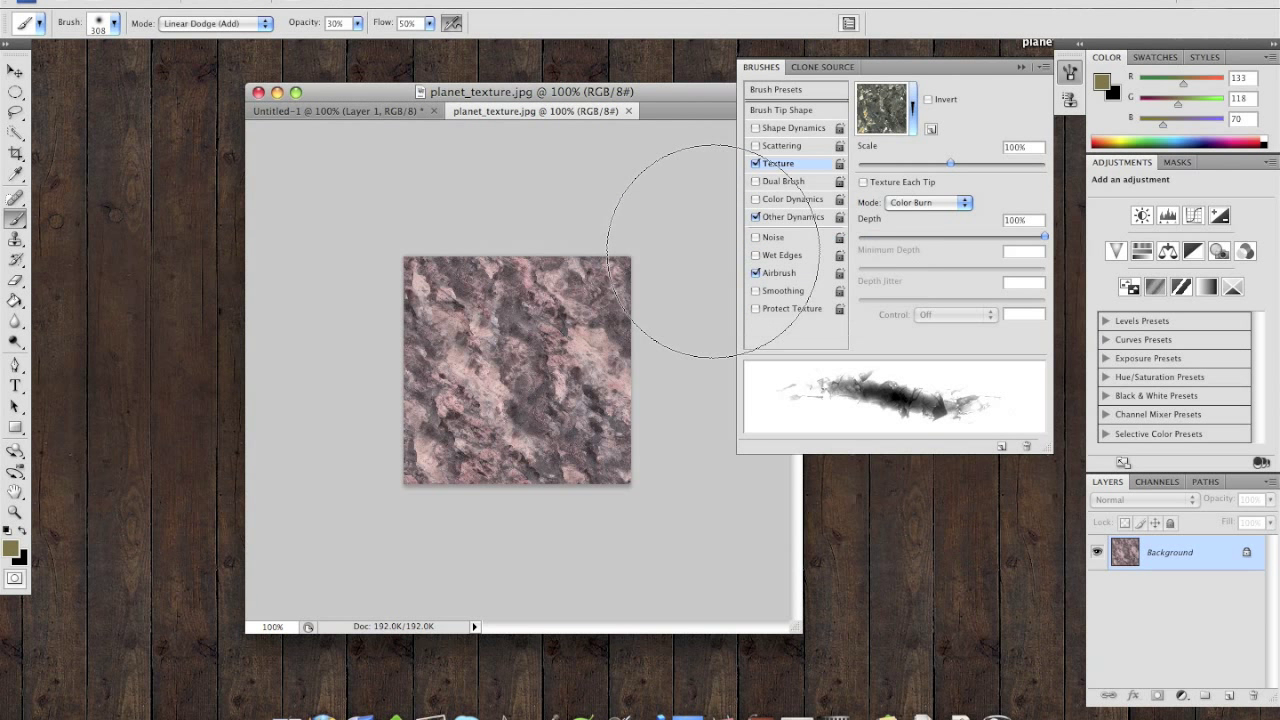
Select planet_texture as the brush's texture pattern
click(912, 96)
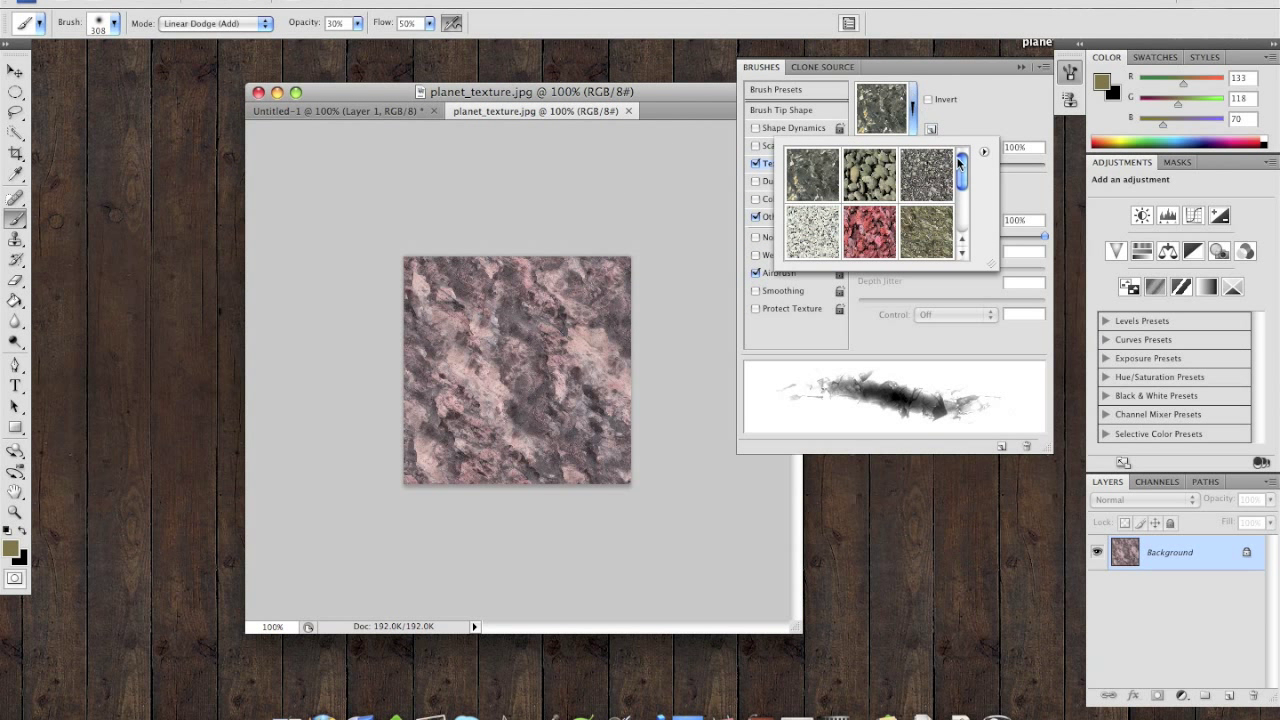
drag(961, 166, 969, 210)
double_click(831, 228)
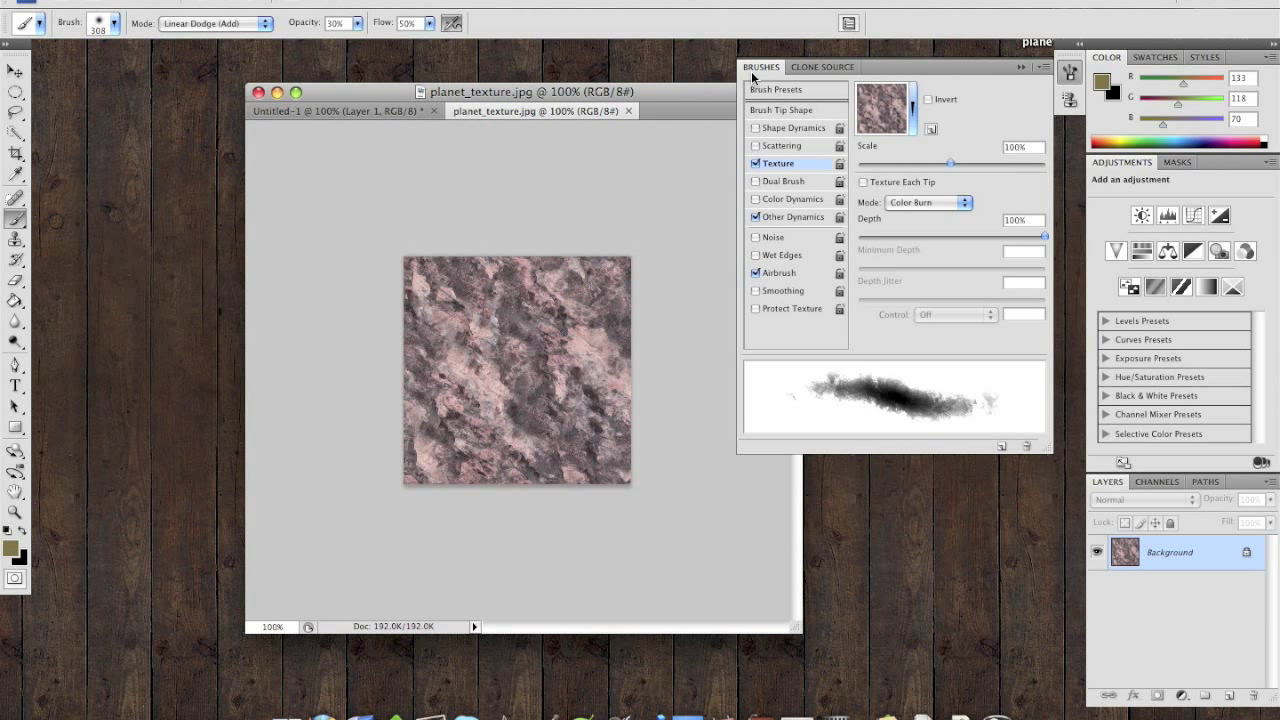
click(1022, 68)
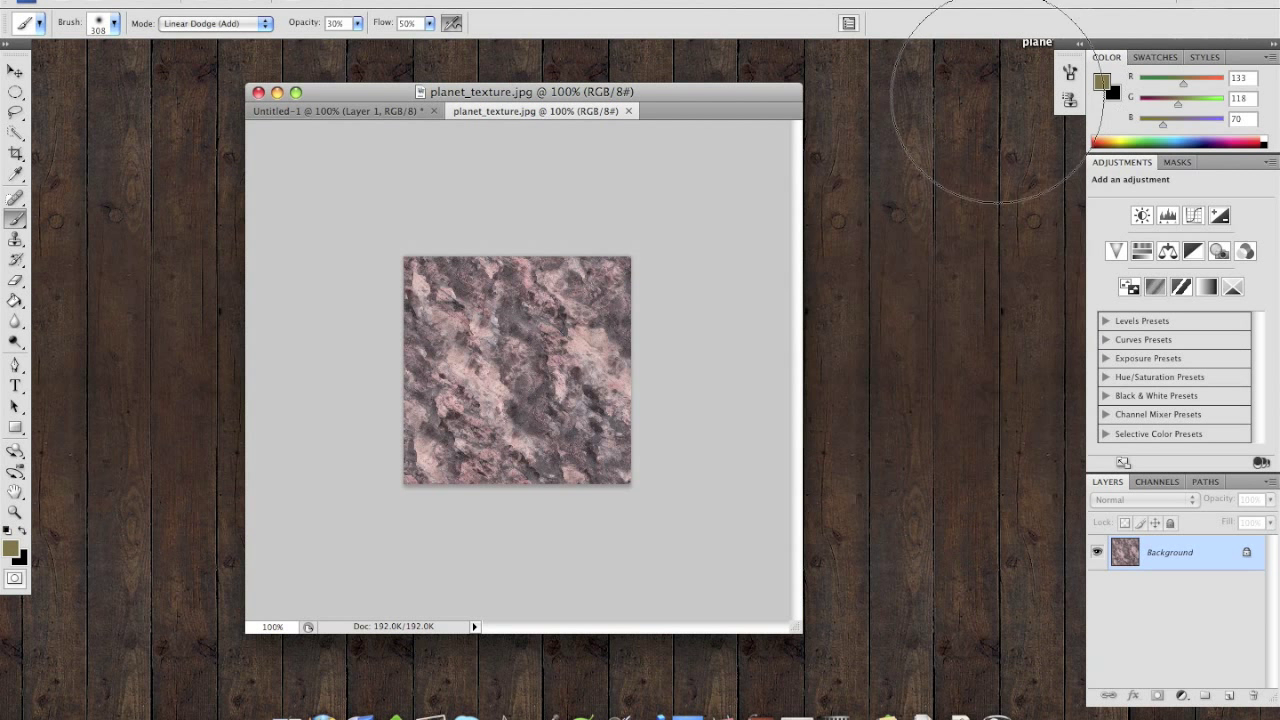
Close the planet_texture.jpg document and review the brush texture settings
click(628, 111)
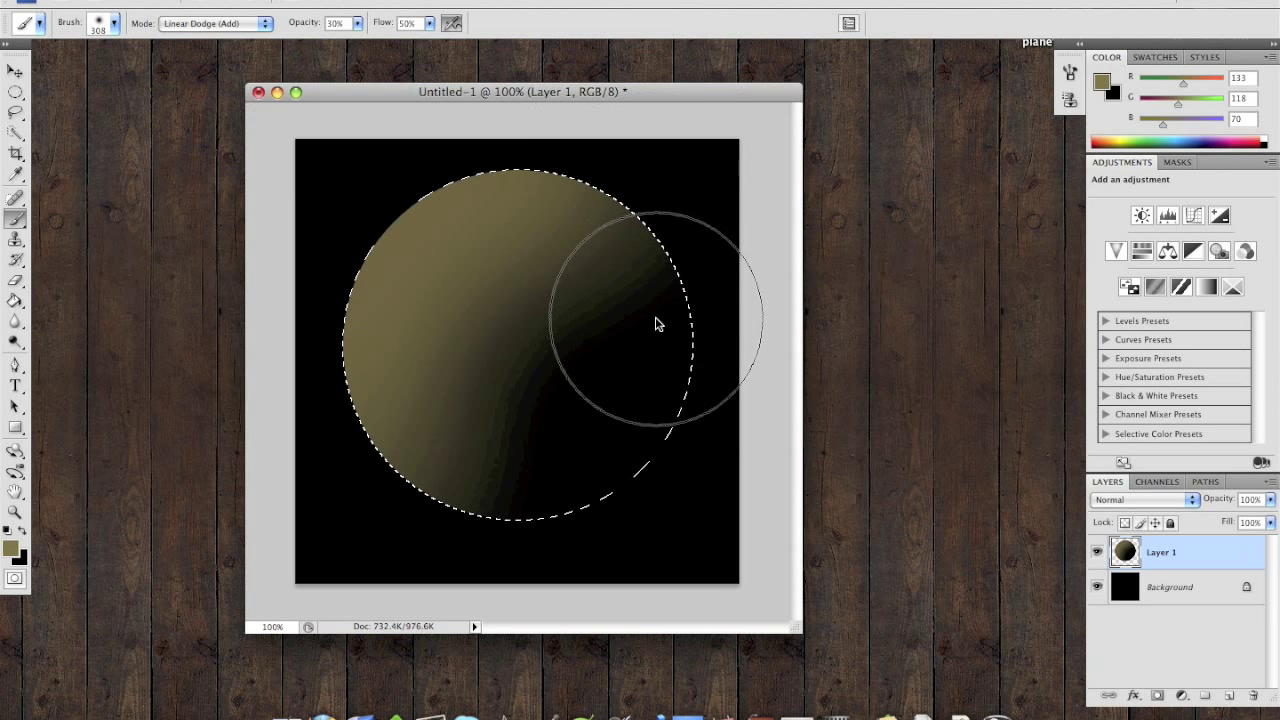
click(1069, 72)
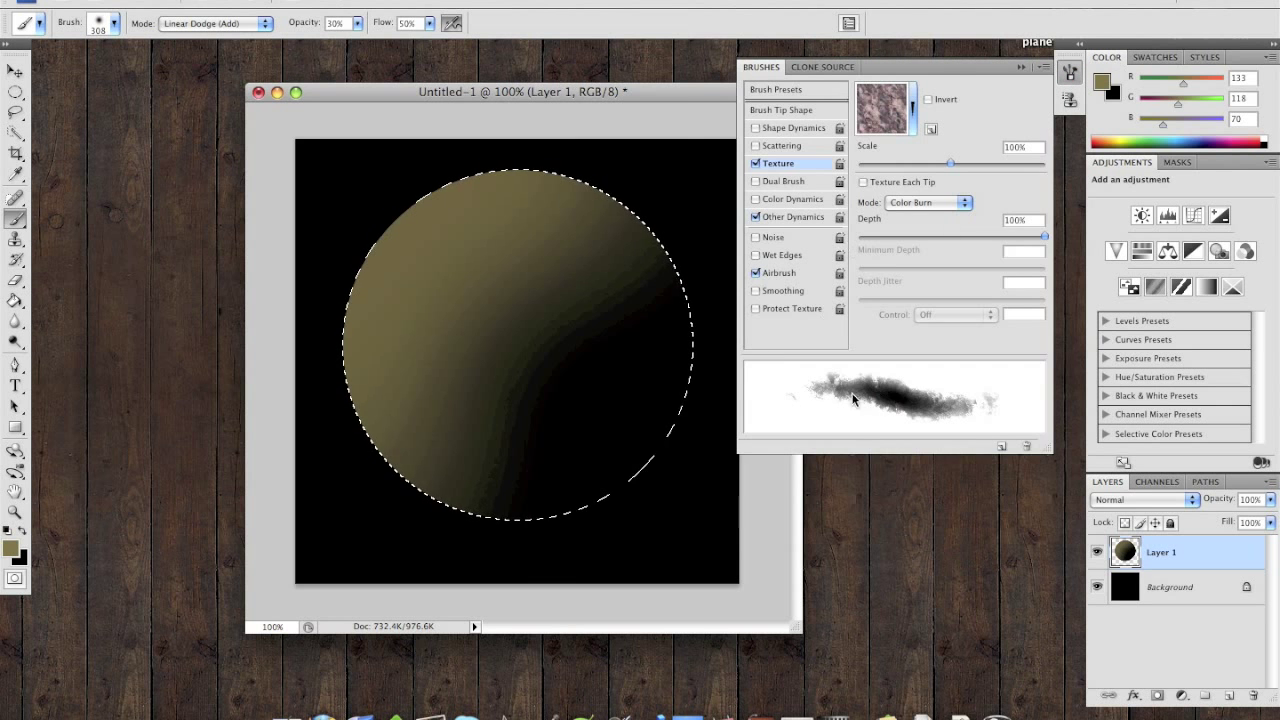
click(1021, 67)
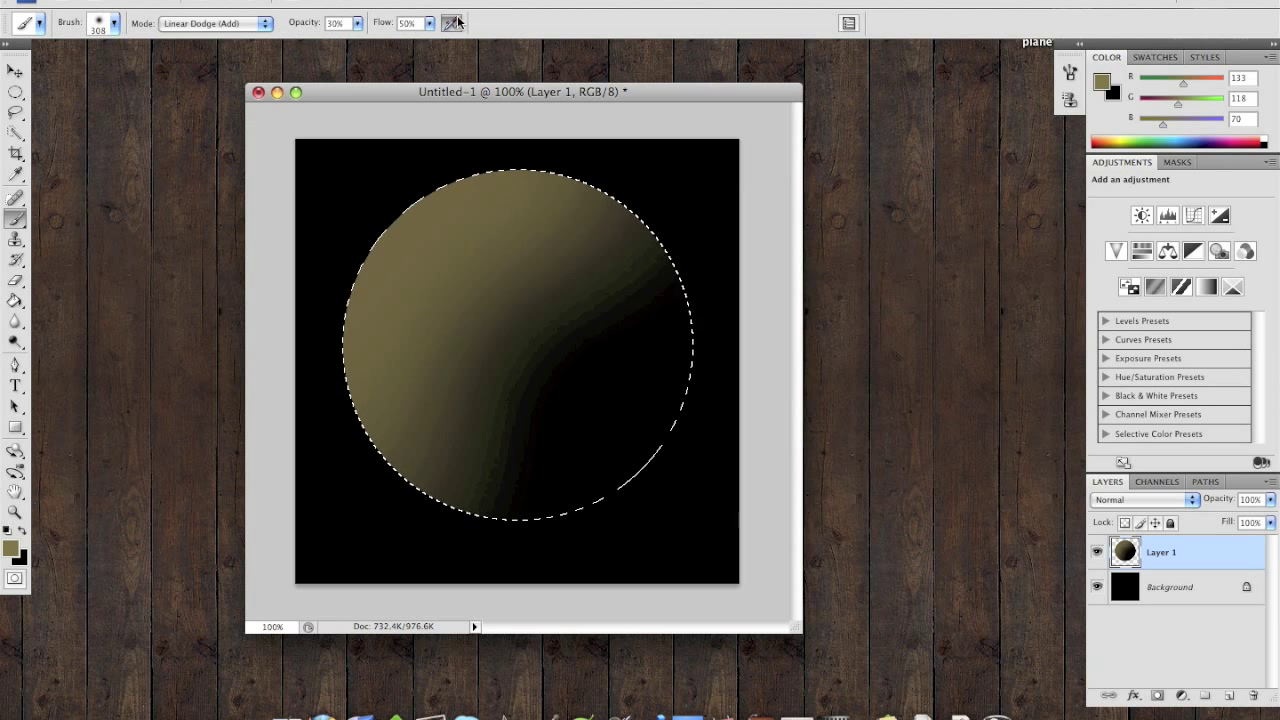
Paint textured light across the sphere and its lower-left edge, undoing unwanted strokes
mouse_move(428, 486)
mouse_down()
mouse_move(399, 355)
mouse_move(632, 182)
mouse_move(677, 157)
mouse_up()
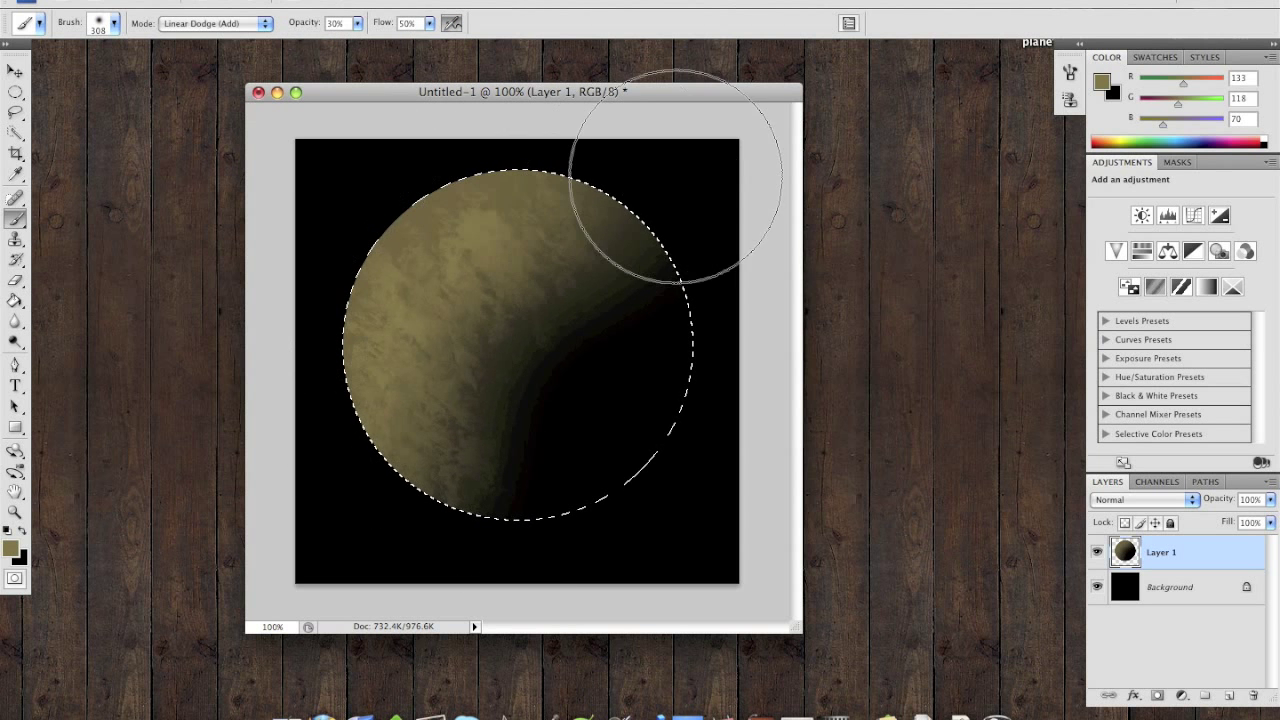
key(ctrl+z)
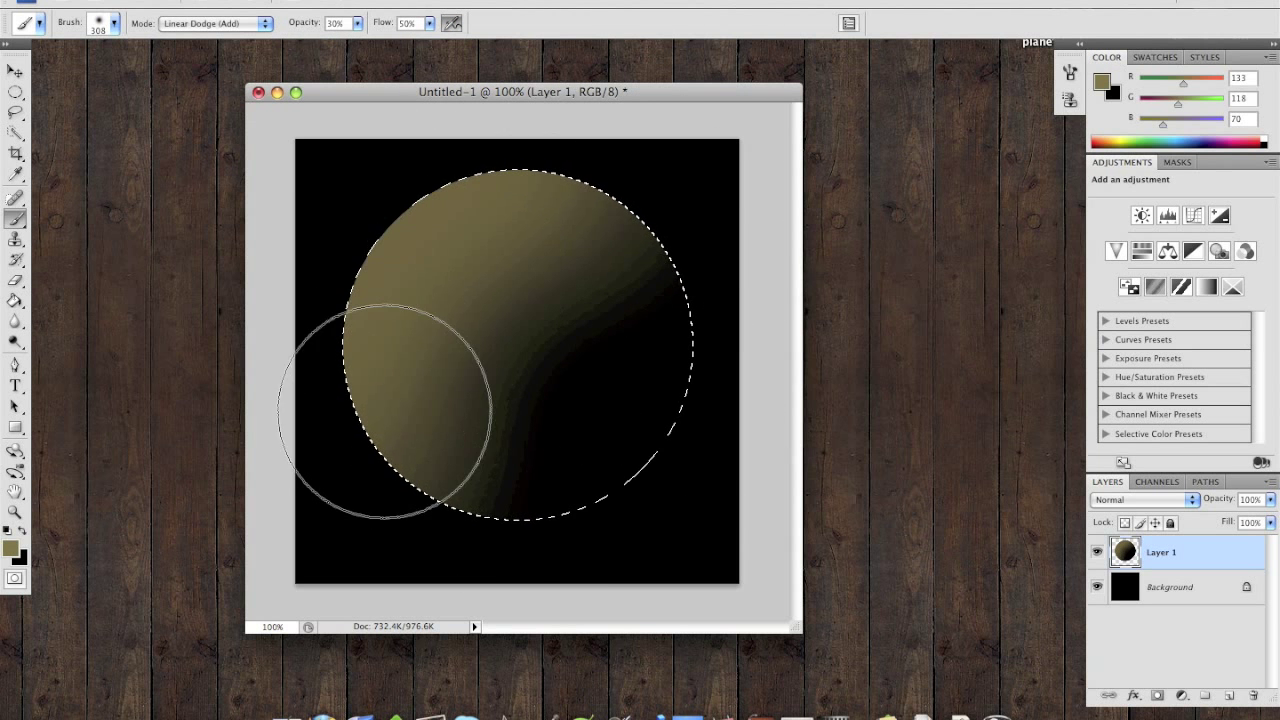
mouse_move(385, 410)
mouse_down()
mouse_move(389, 292)
mouse_move(430, 407)
mouse_up()
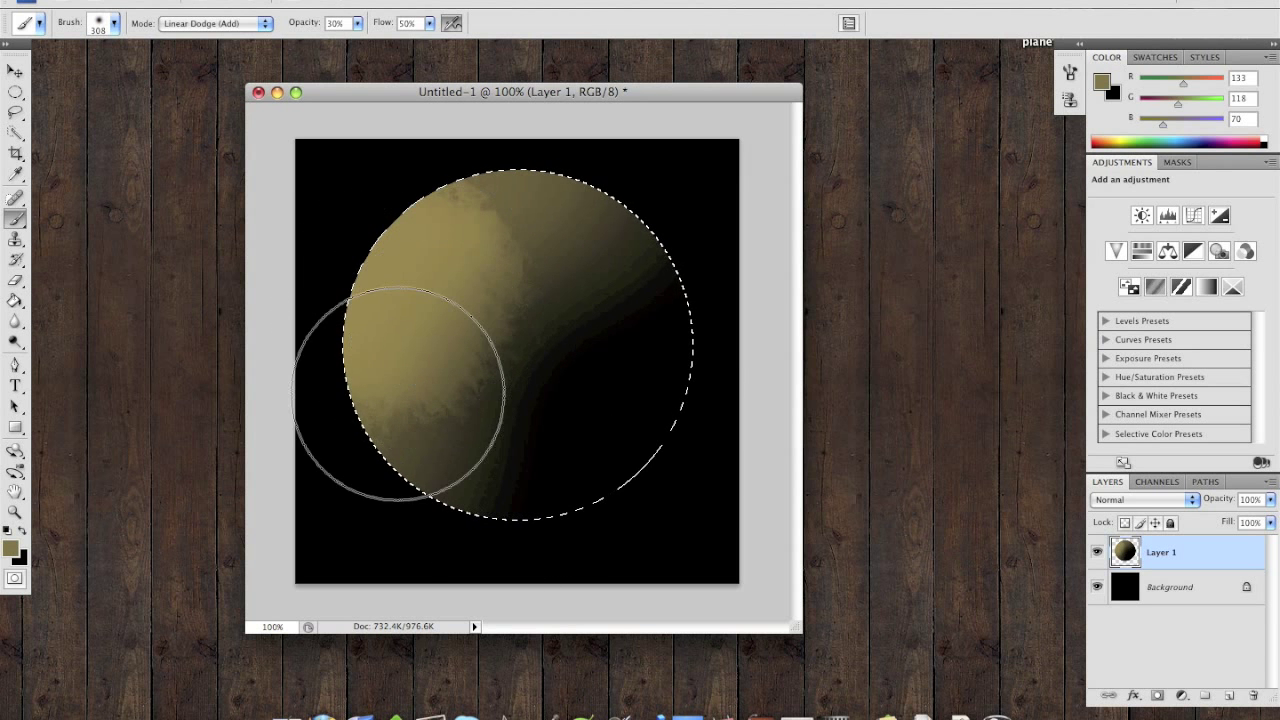
key(ctrl+alt+z)
key(ctrl+alt+z)
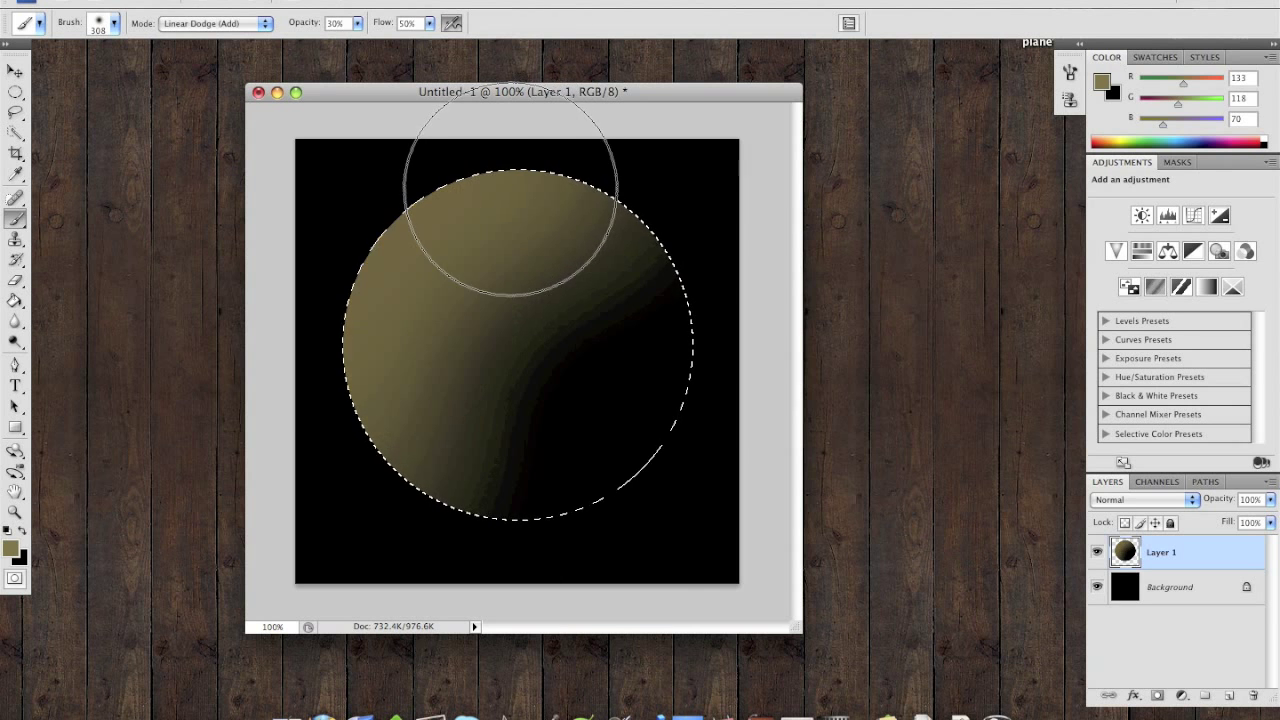
mouse_move(603, 192)
mouse_down()
mouse_move(431, 307)
mouse_move(412, 597)
mouse_move(514, 583)
mouse_move(492, 421)
mouse_move(625, 231)
mouse_move(686, 205)
mouse_move(412, 365)
mouse_up()
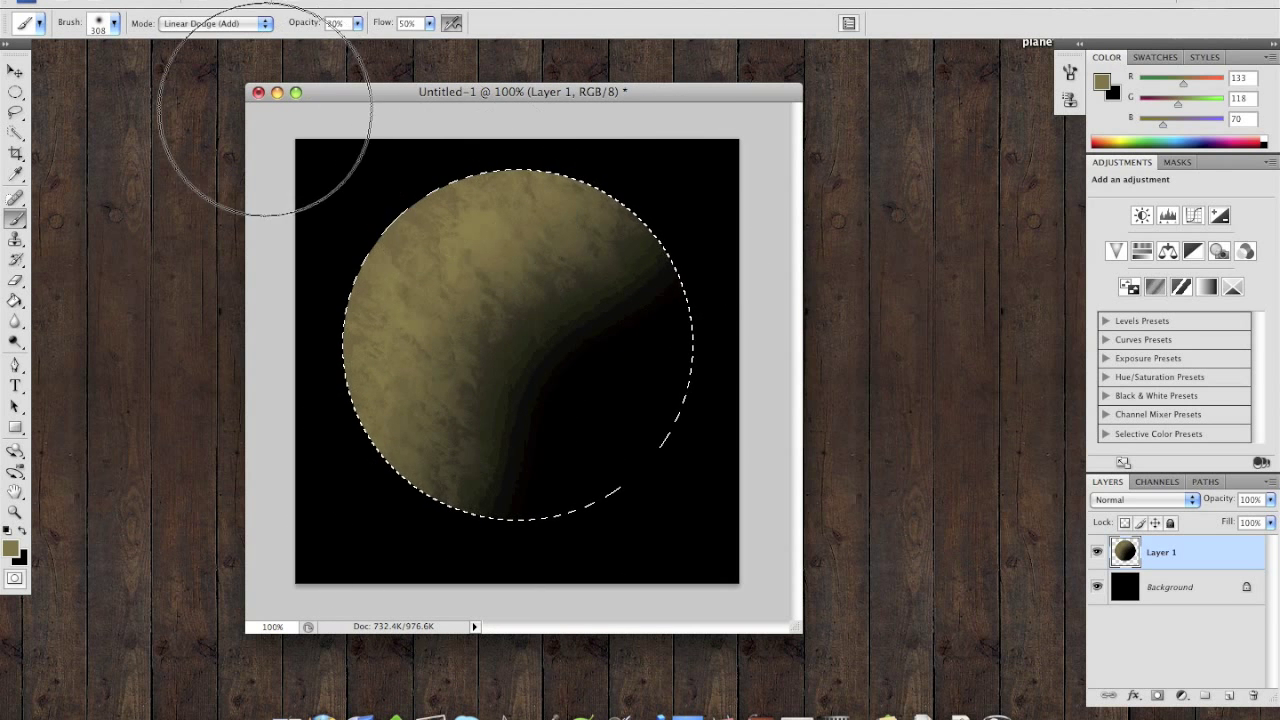
mouse_move(400, 457)
mouse_down()
mouse_move(423, 471)
mouse_move(383, 440)
mouse_move(346, 337)
mouse_move(446, 243)
mouse_move(593, 203)
mouse_move(586, 143)
mouse_move(360, 371)
mouse_move(408, 347)
mouse_move(363, 196)
mouse_move(494, 184)
mouse_move(571, 380)
mouse_move(511, 400)
mouse_move(429, 457)
mouse_move(586, 314)
mouse_move(457, 357)
mouse_move(386, 443)
mouse_move(634, 511)
mouse_up()
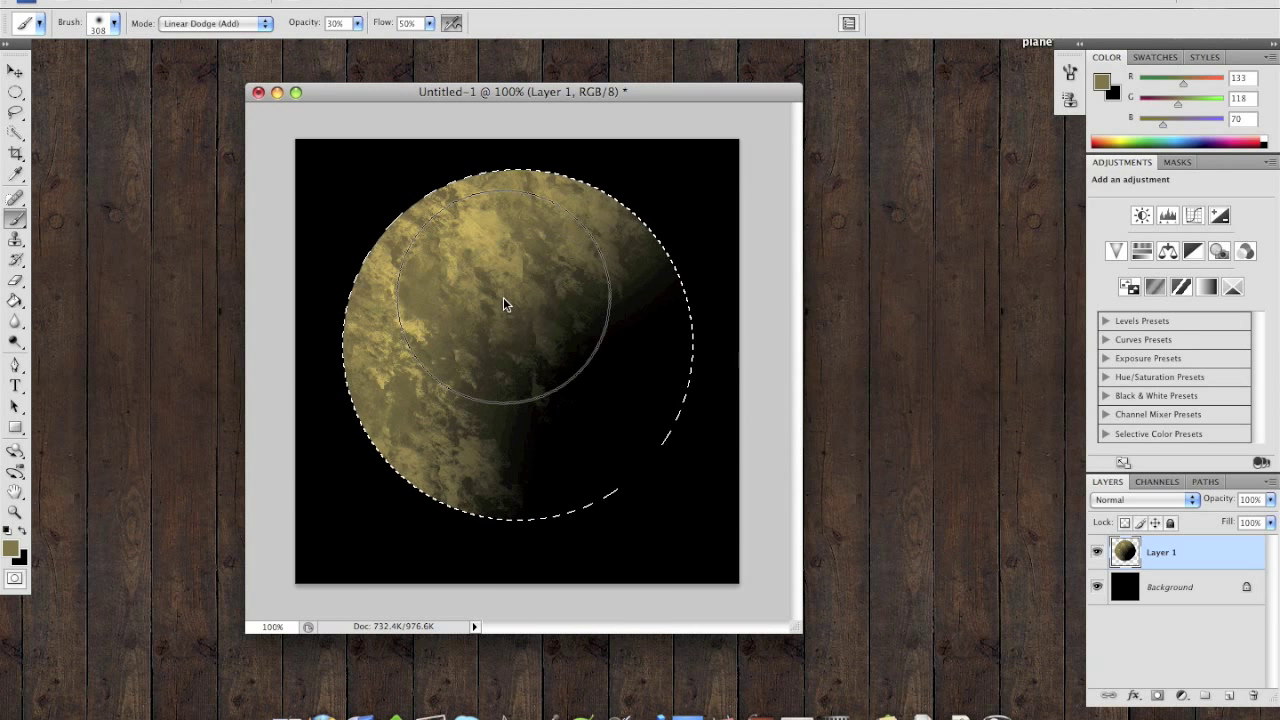
Apply a Spherize filter at 100% to the planet
click(372, 0)
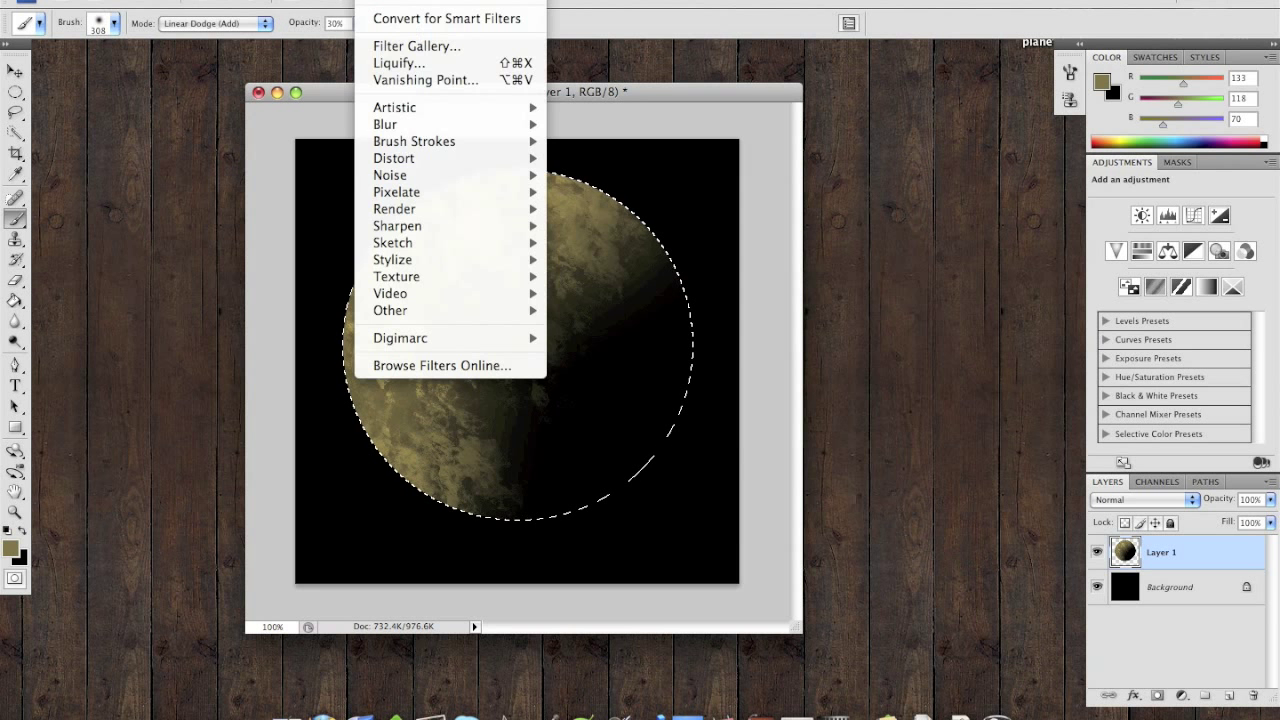
mouse_move(432, 158)
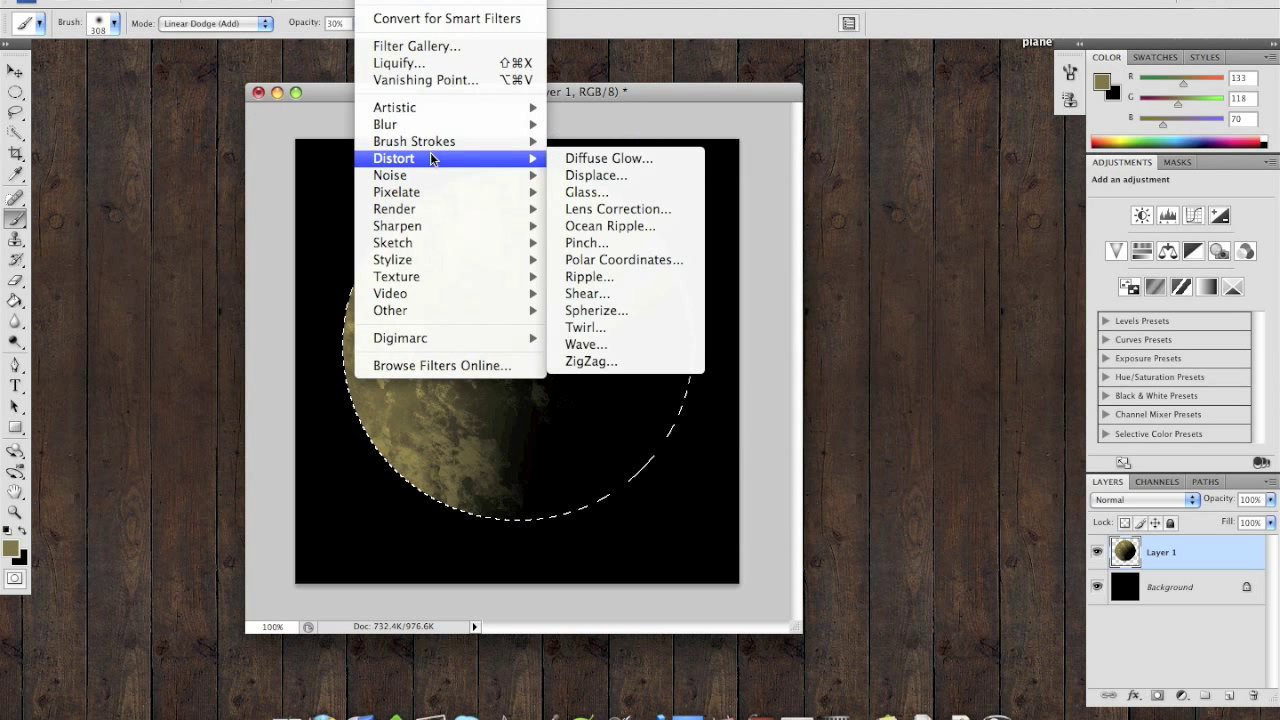
click(619, 309)
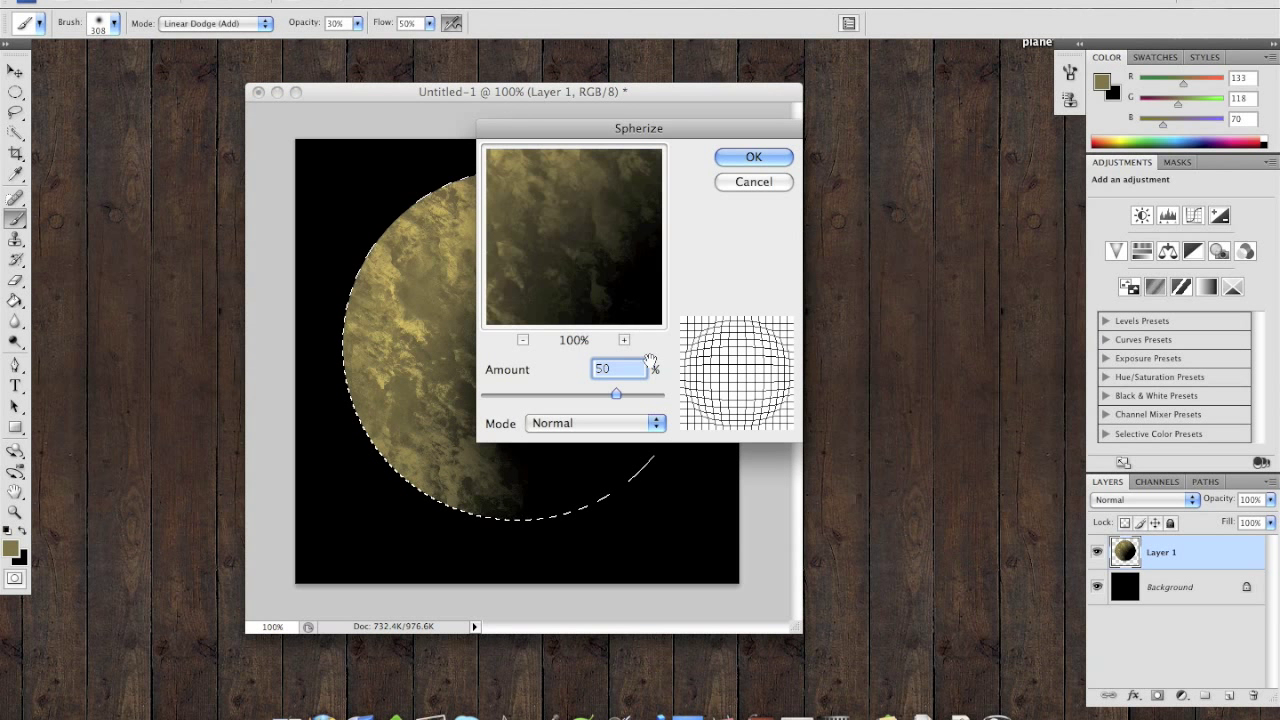
drag(619, 392, 660, 394)
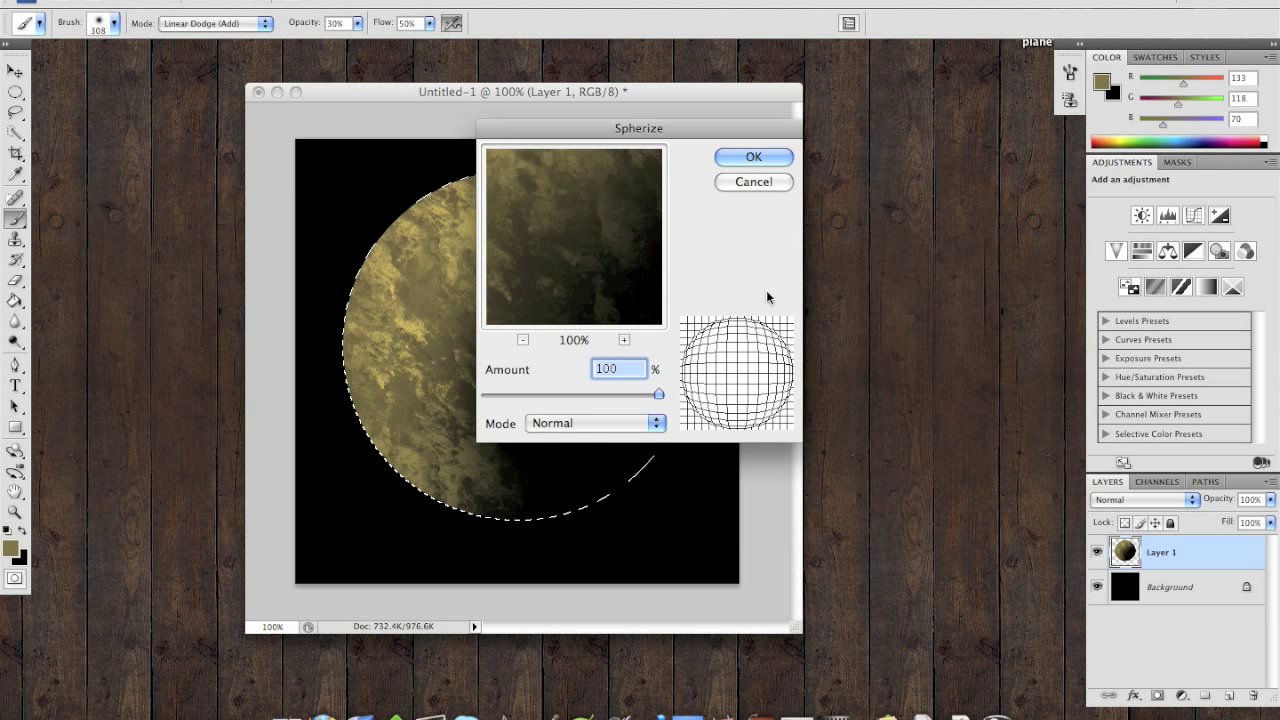
click(763, 156)
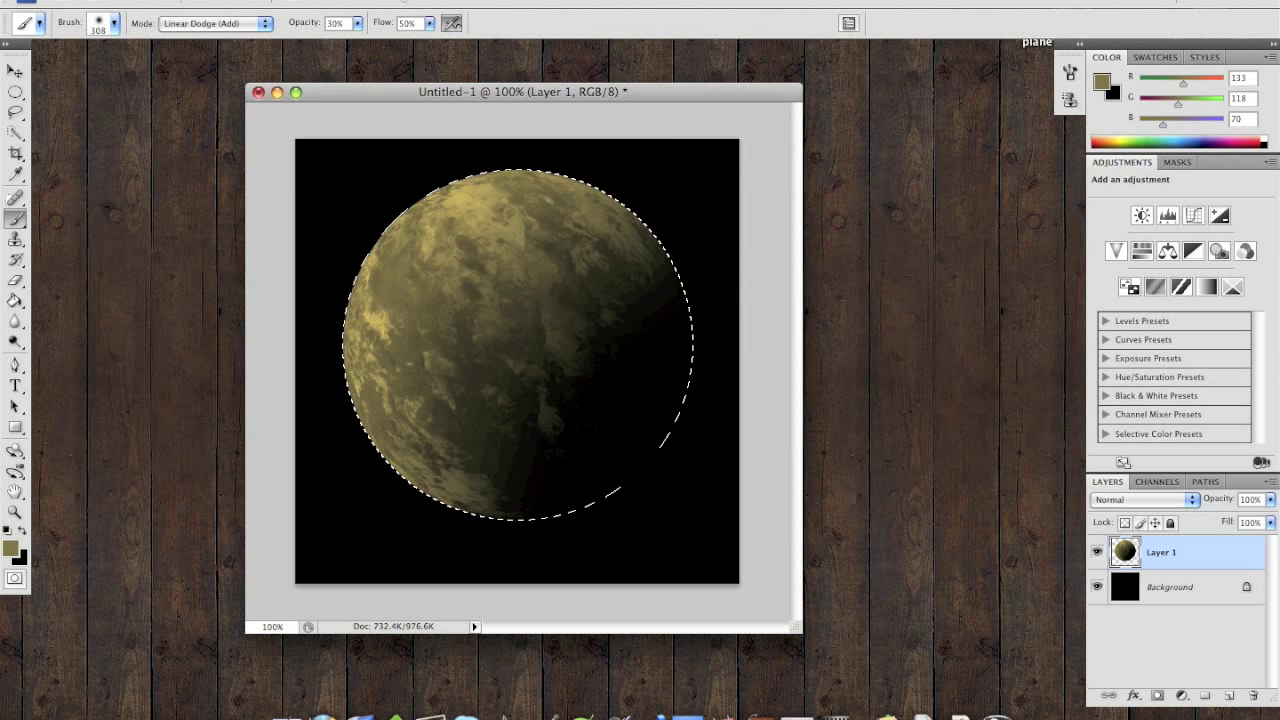
Apply a second Spherize filter at 50% amount
click(380, 0)
mouse_move(441, 158)
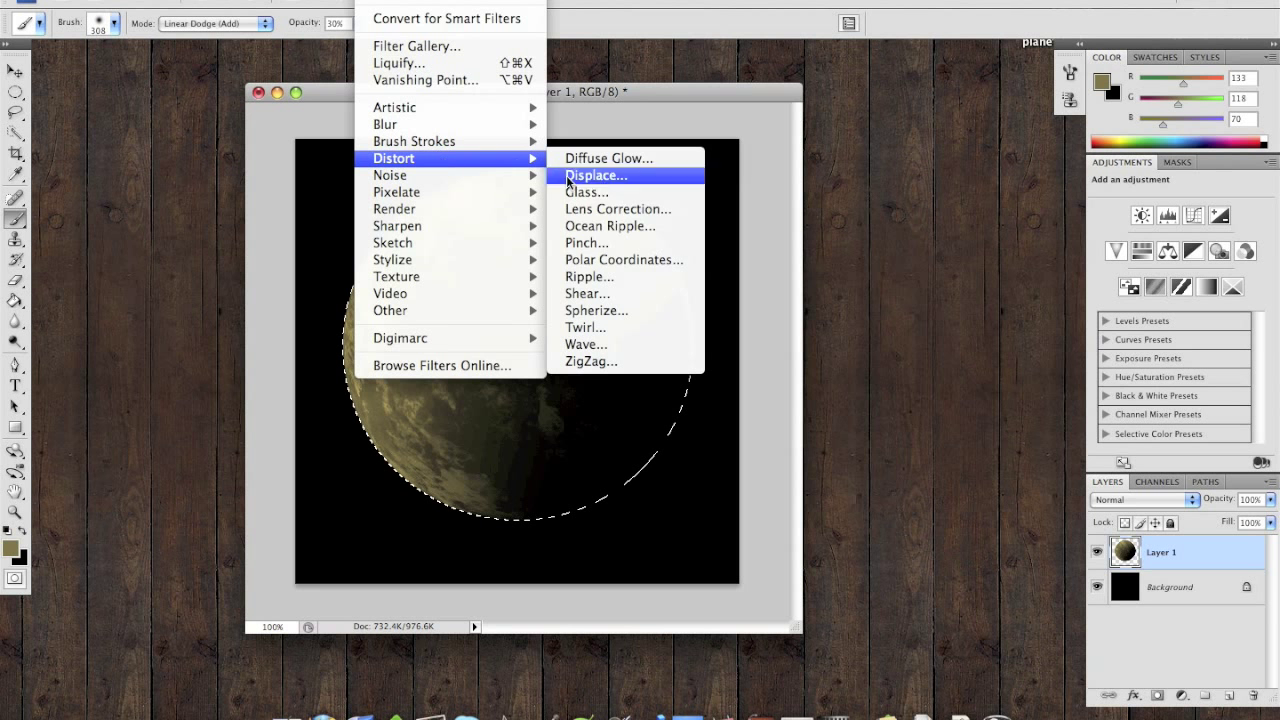
click(609, 309)
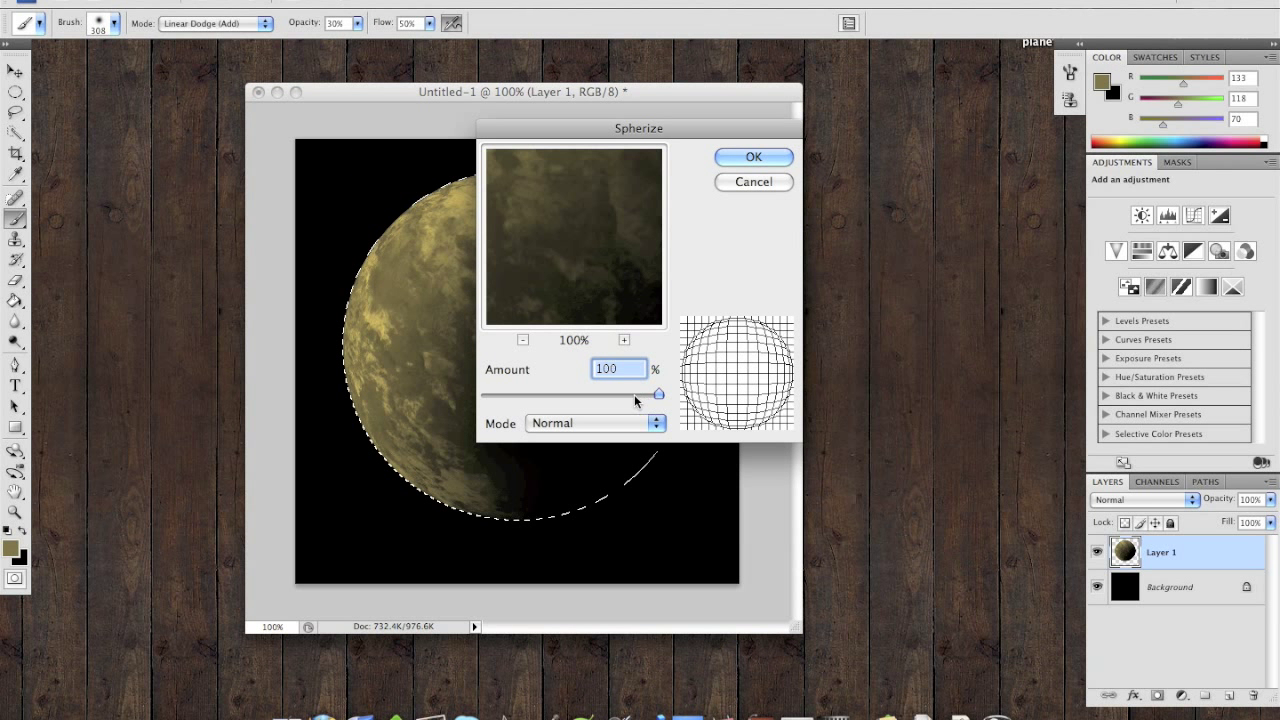
drag(652, 400, 615, 400)
text(50)
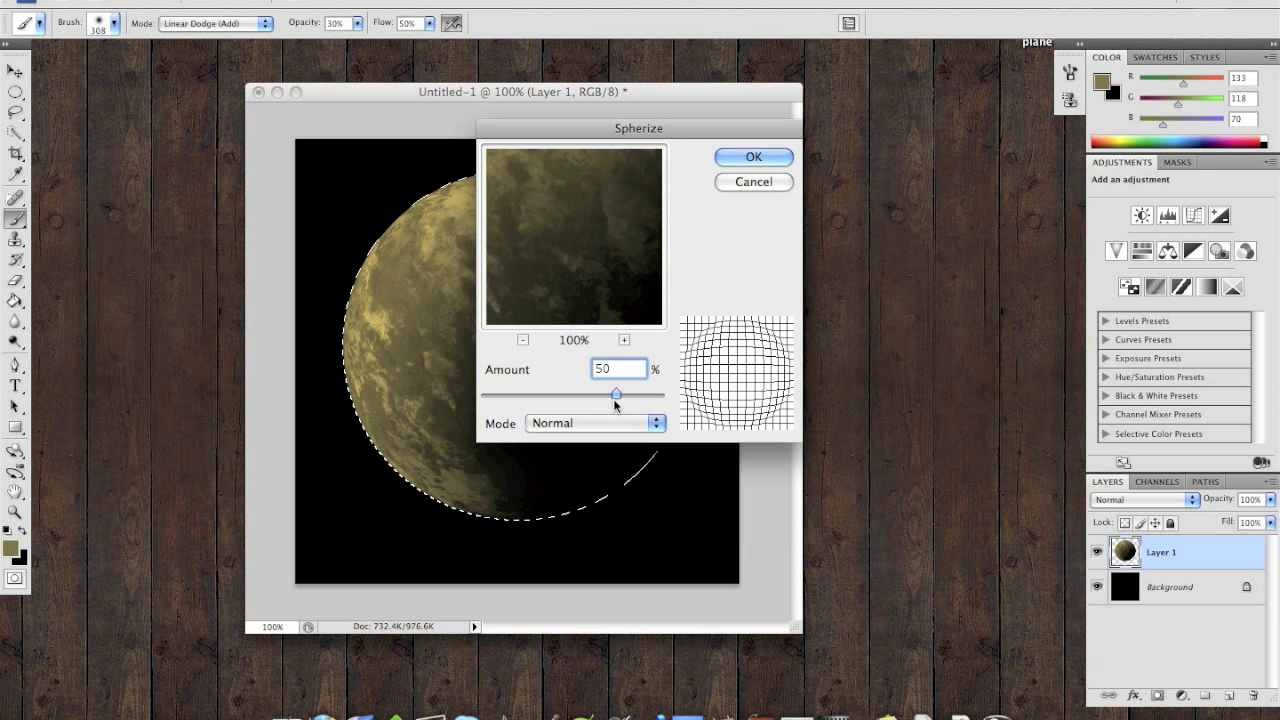
click(768, 161)
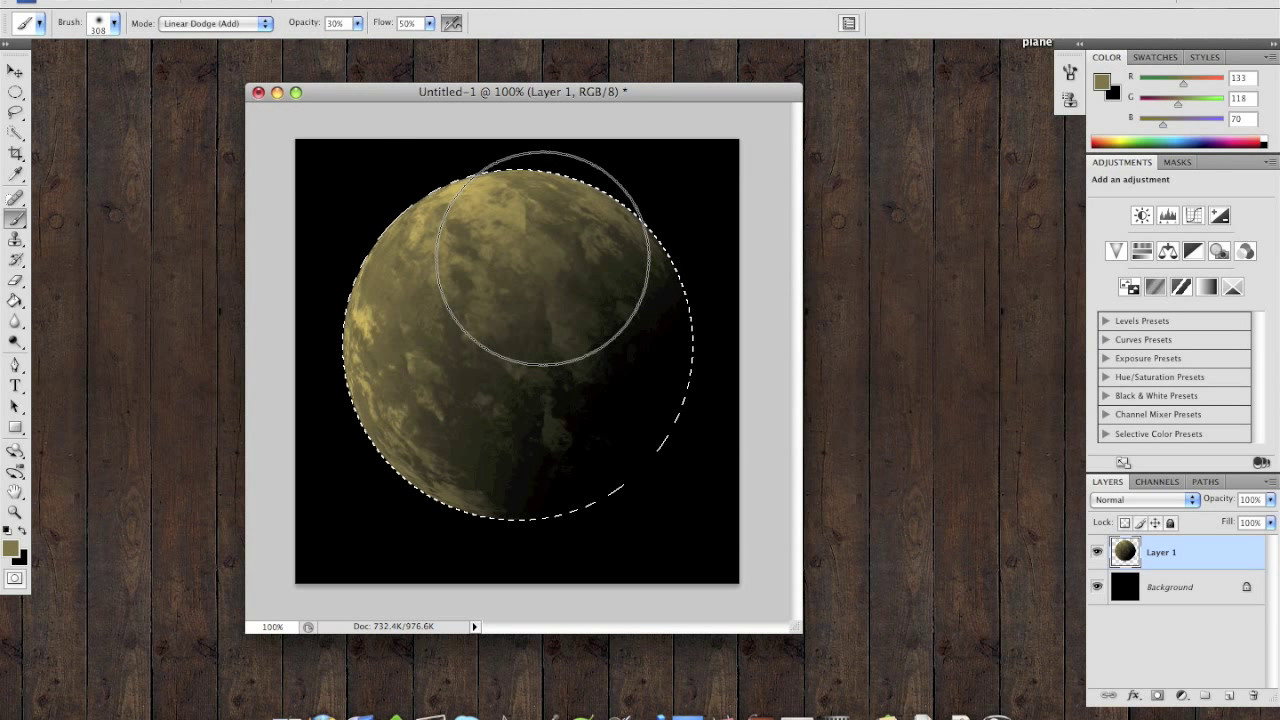
Cut the planet pixels, delete Layer 1, and paste the planet onto a new layer
key(super+x)
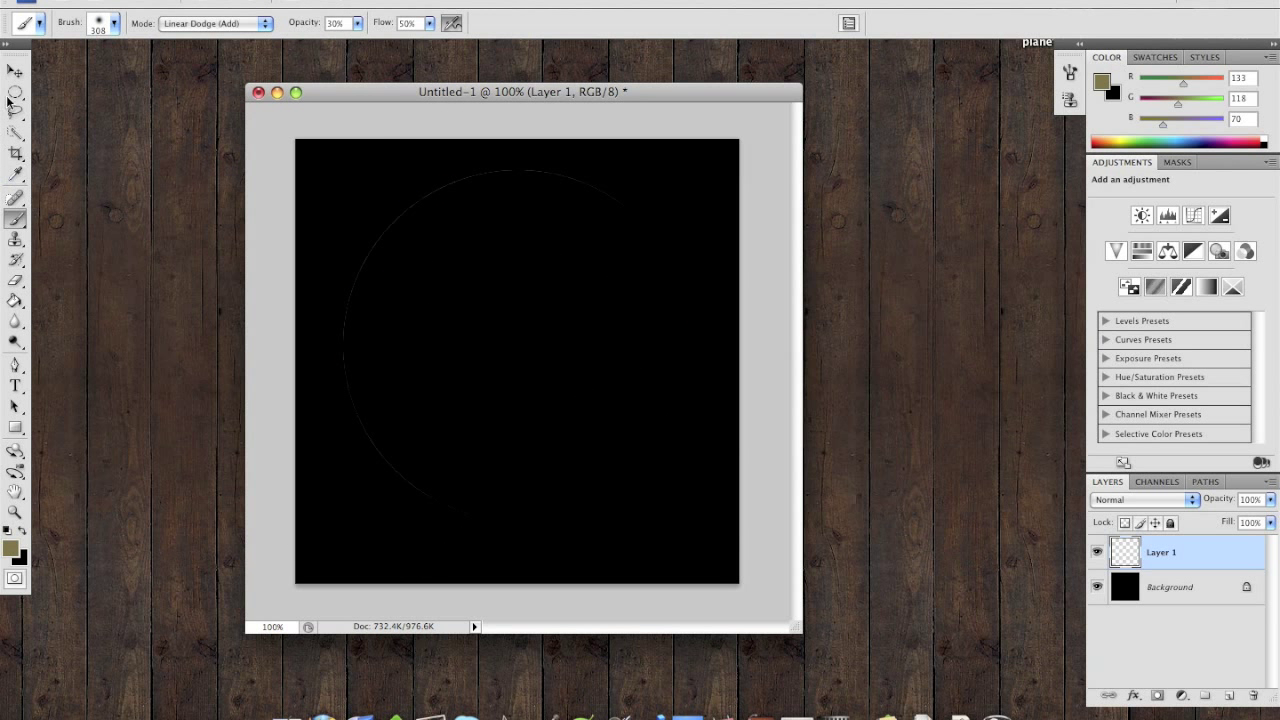
click(15, 70)
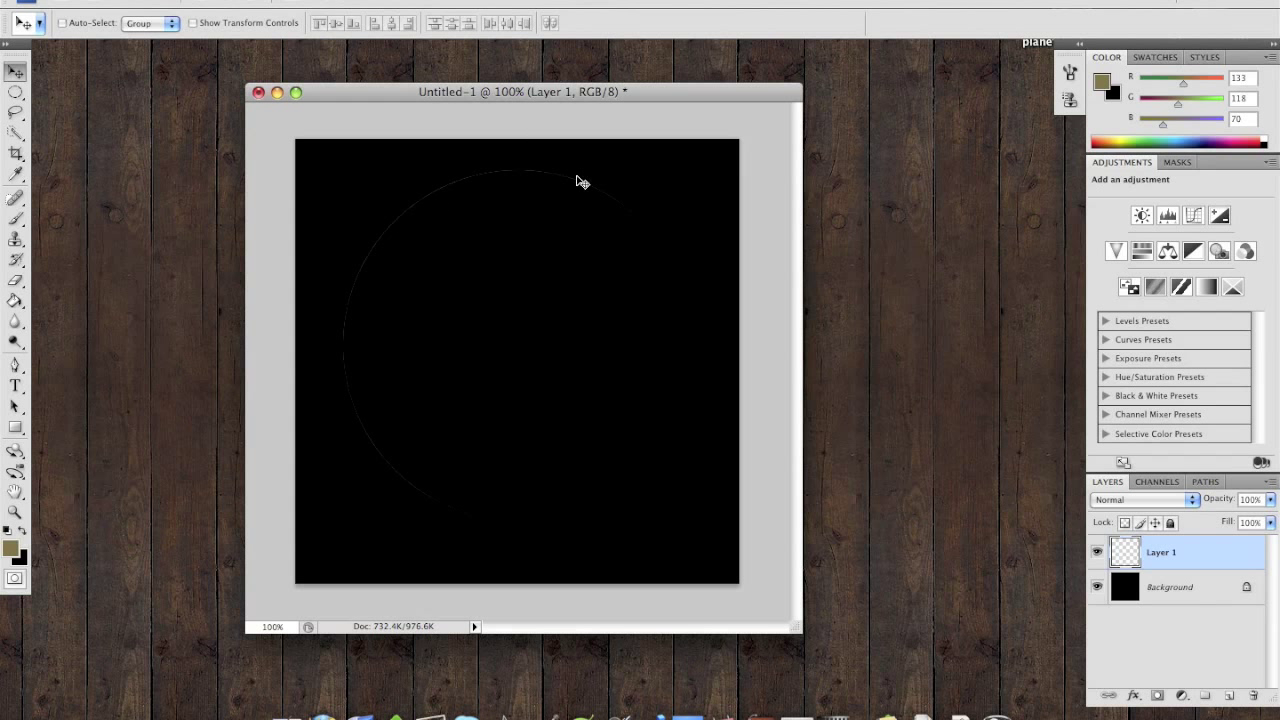
click(1257, 697)
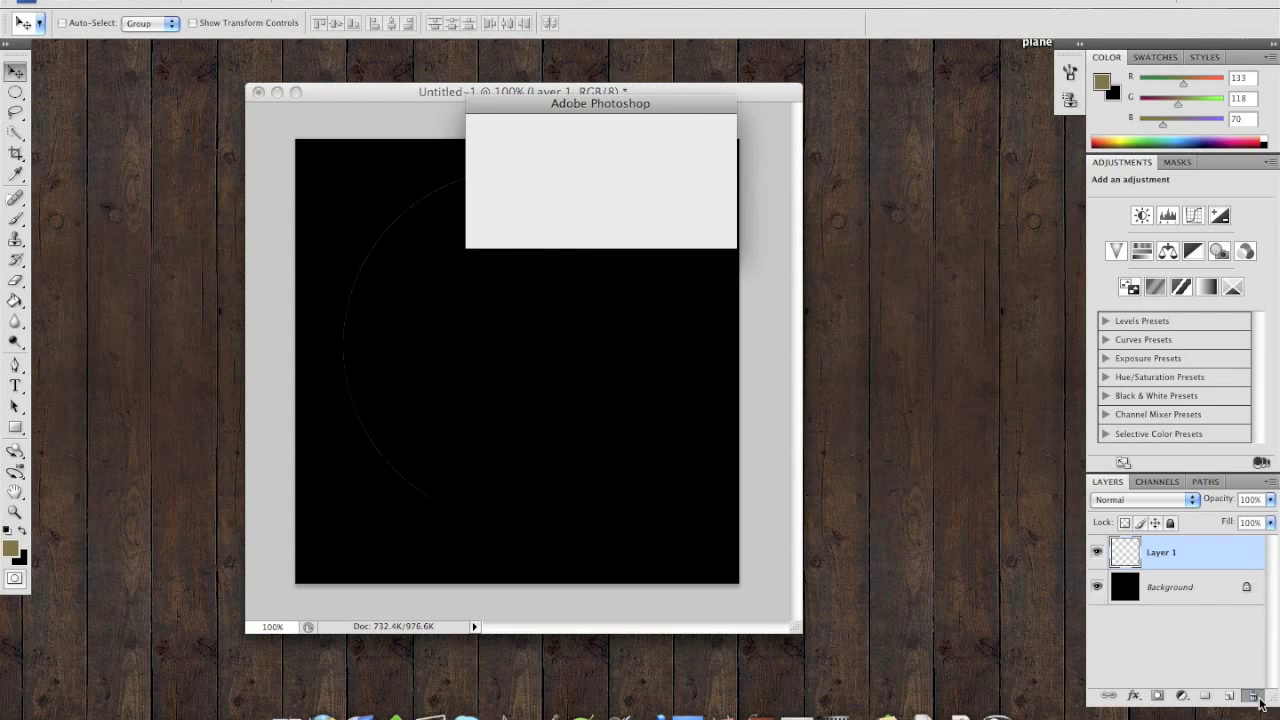
key(Return)
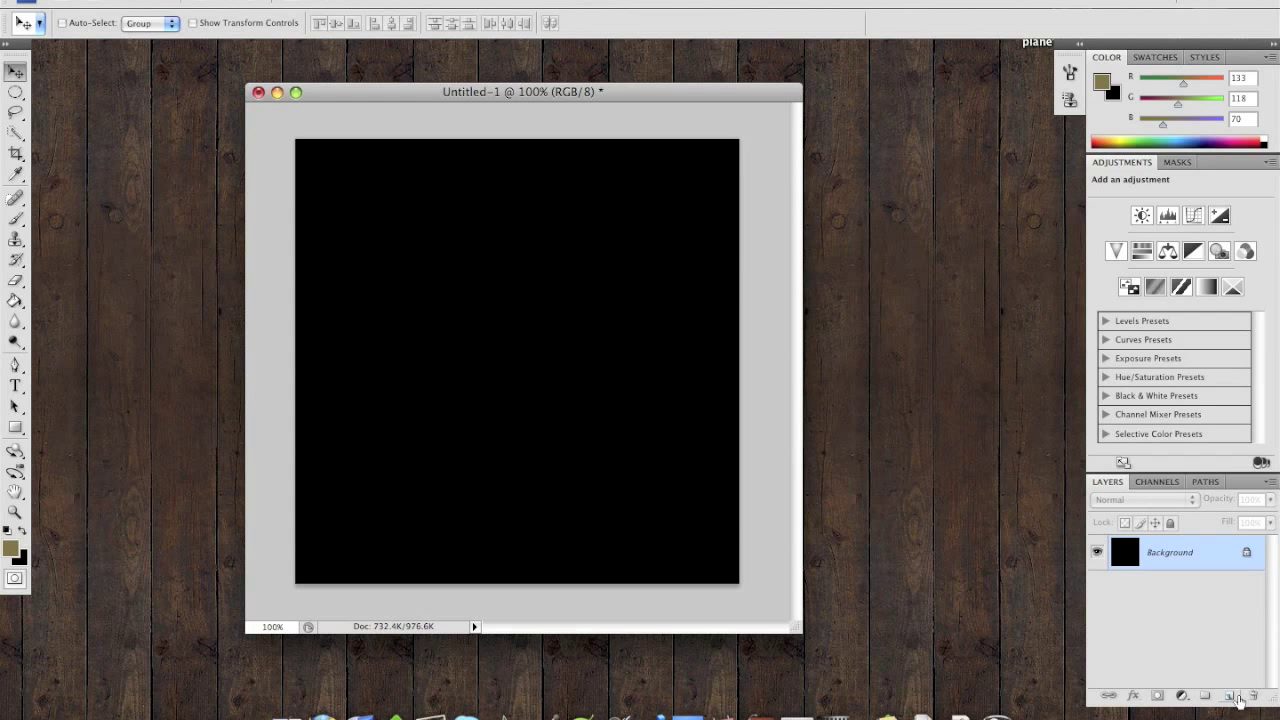
click(1229, 696)
key(super+v)
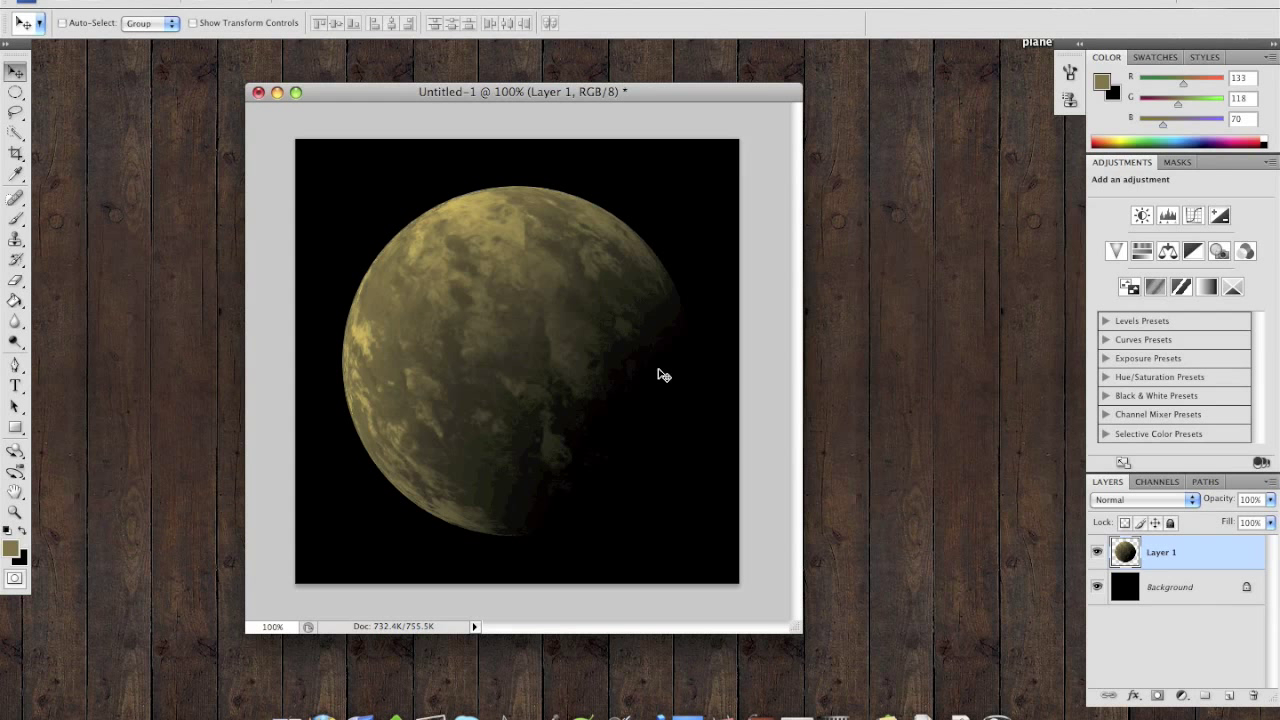
Rename the new layer to Planet
double_click(1178, 556)
click(1052, 284)
double_click(1155, 556)
text(Planet)
click(1196, 627)
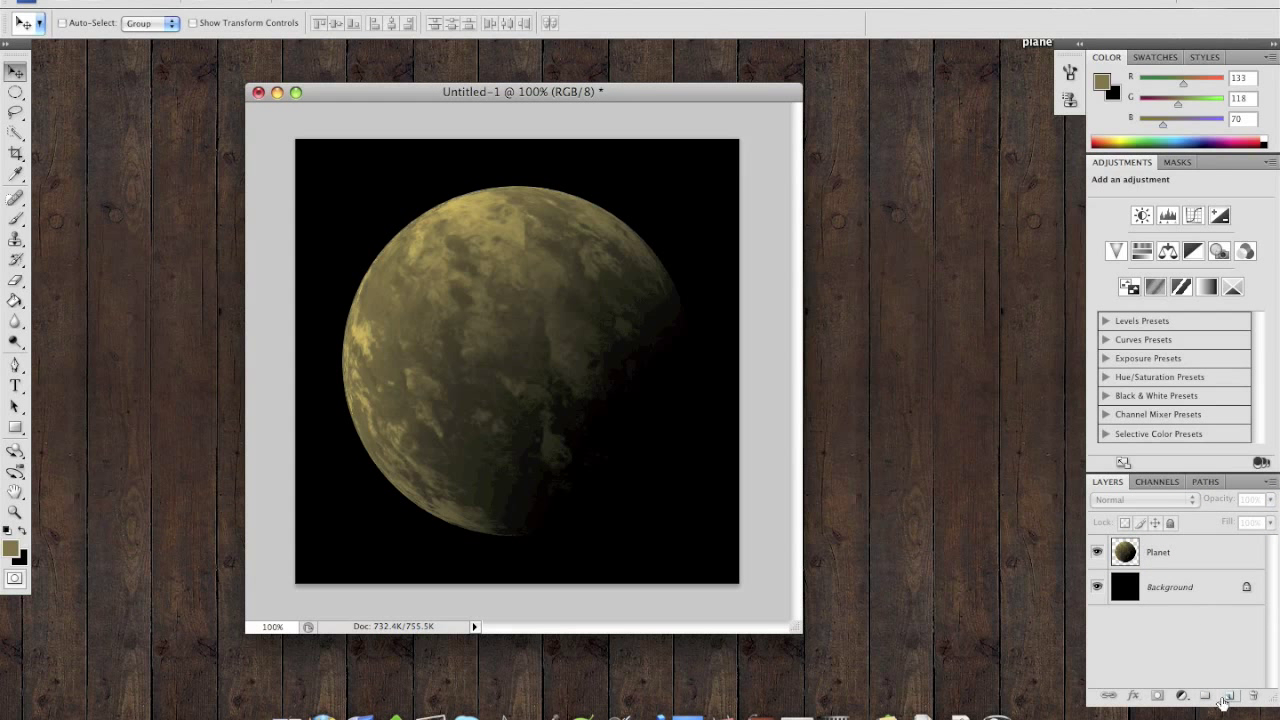
Duplicate the Planet layer as Planet copy
right_click(1165, 556)
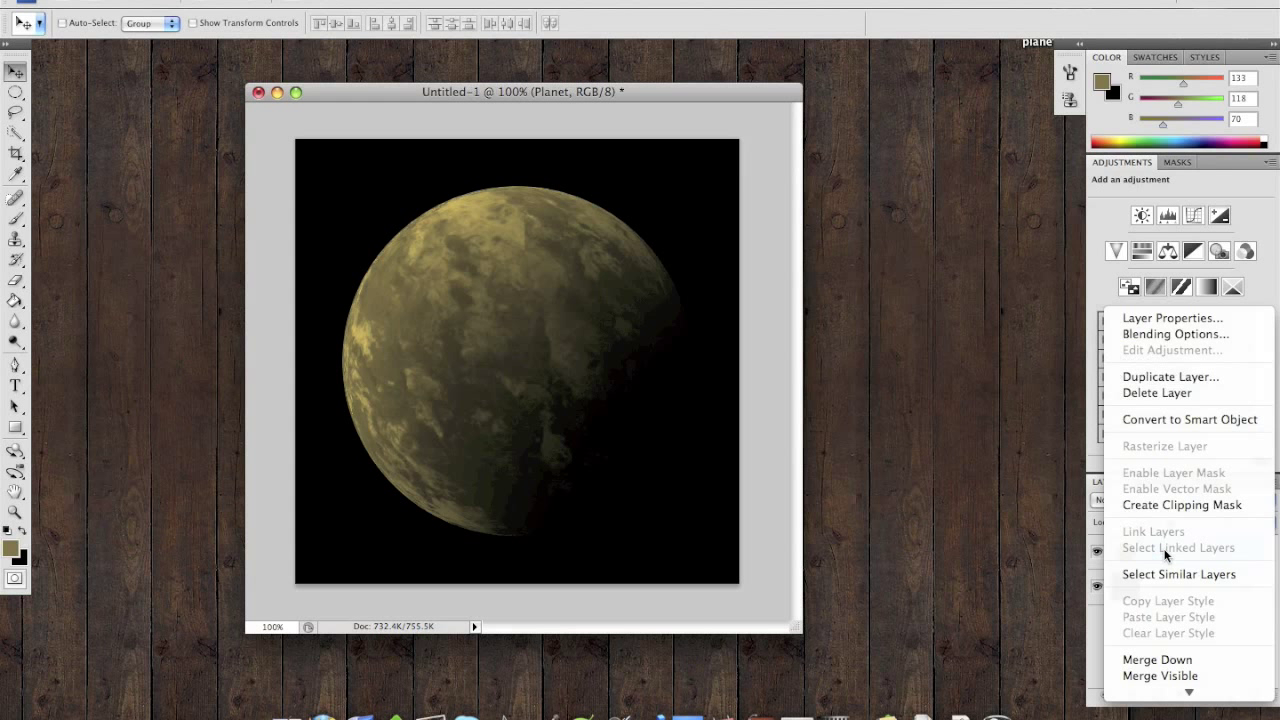
click(1167, 374)
click(815, 213)
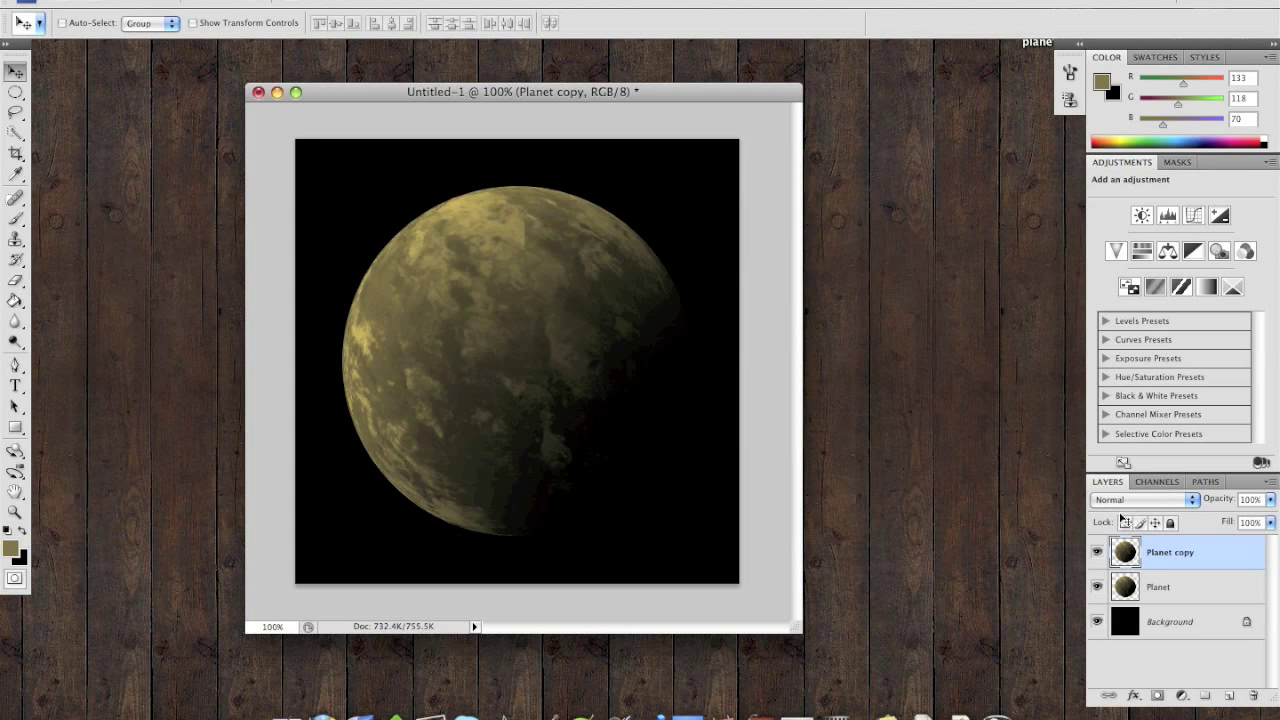
Set Planet copy's blending to Linear Dodge (Add) with 0% fill opacity
double_click(1228, 556)
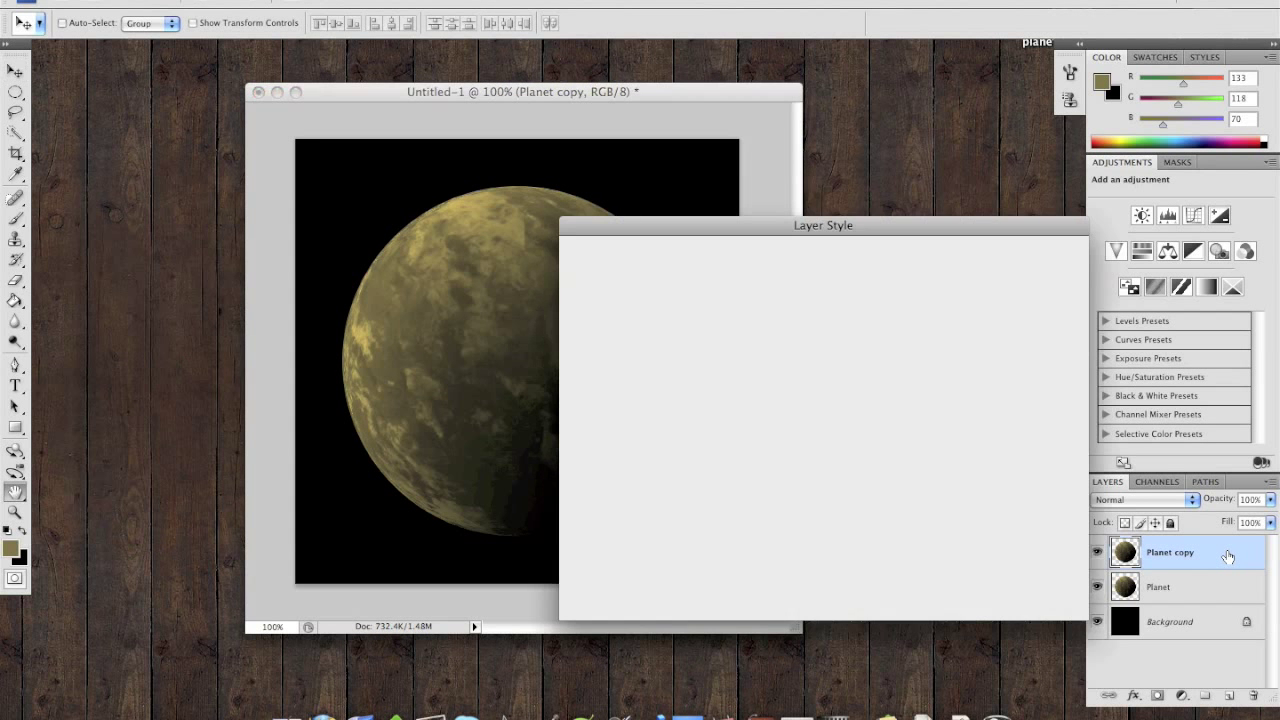
mouse_move(830, 220)
mouse_down()
mouse_move(648, 214)
mouse_move(650, 182)
mouse_move(790, 220)
mouse_move(828, 204)
mouse_up()
drag(602, 98, 415, 92)
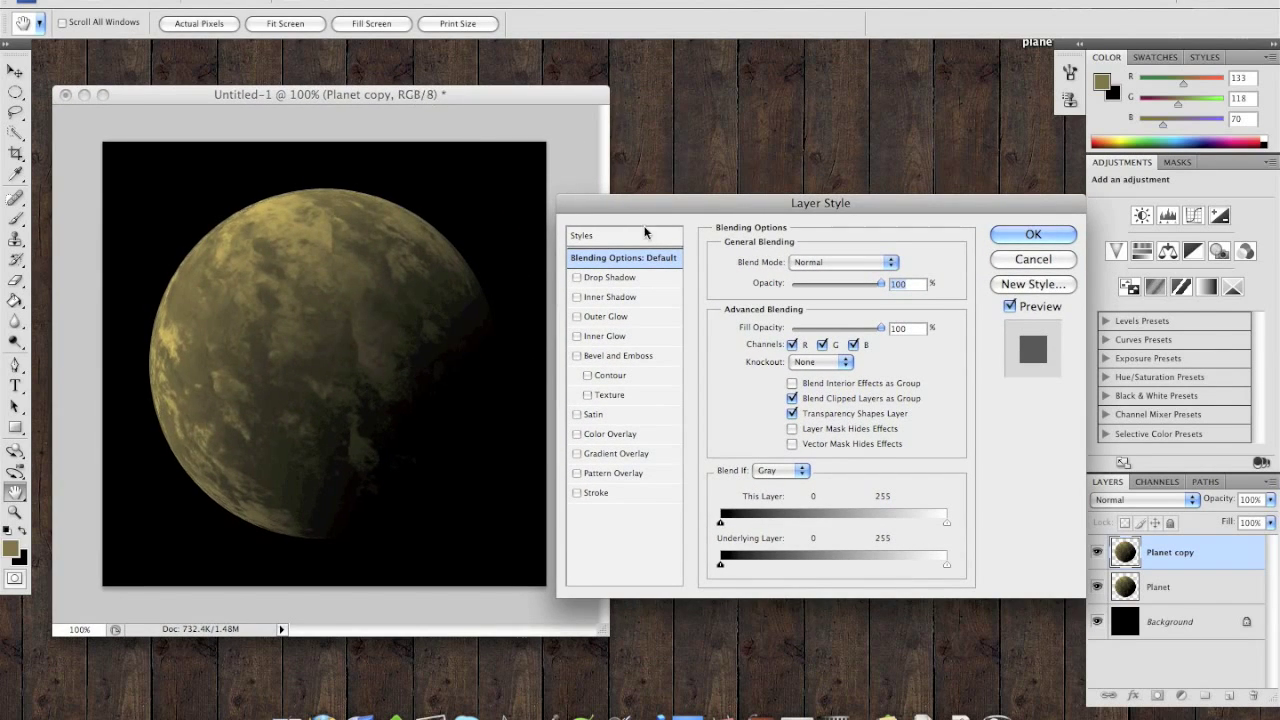
drag(720, 203, 701, 177)
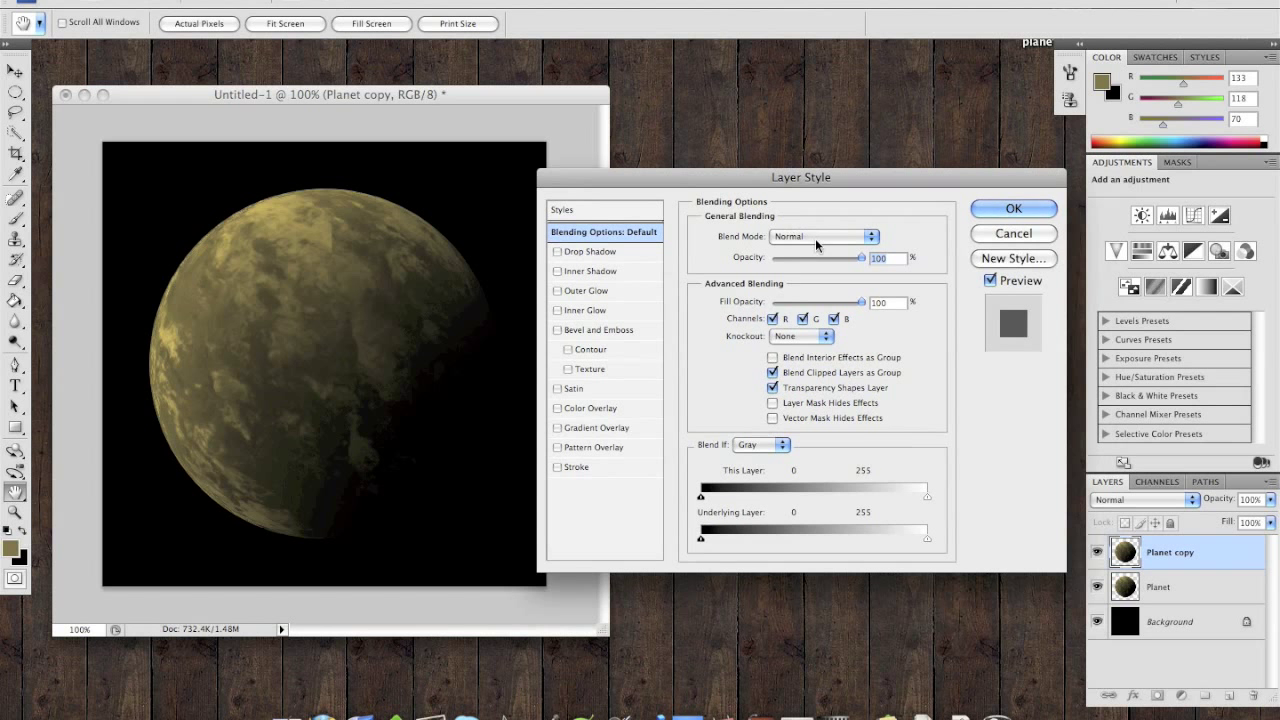
click(815, 237)
click(845, 378)
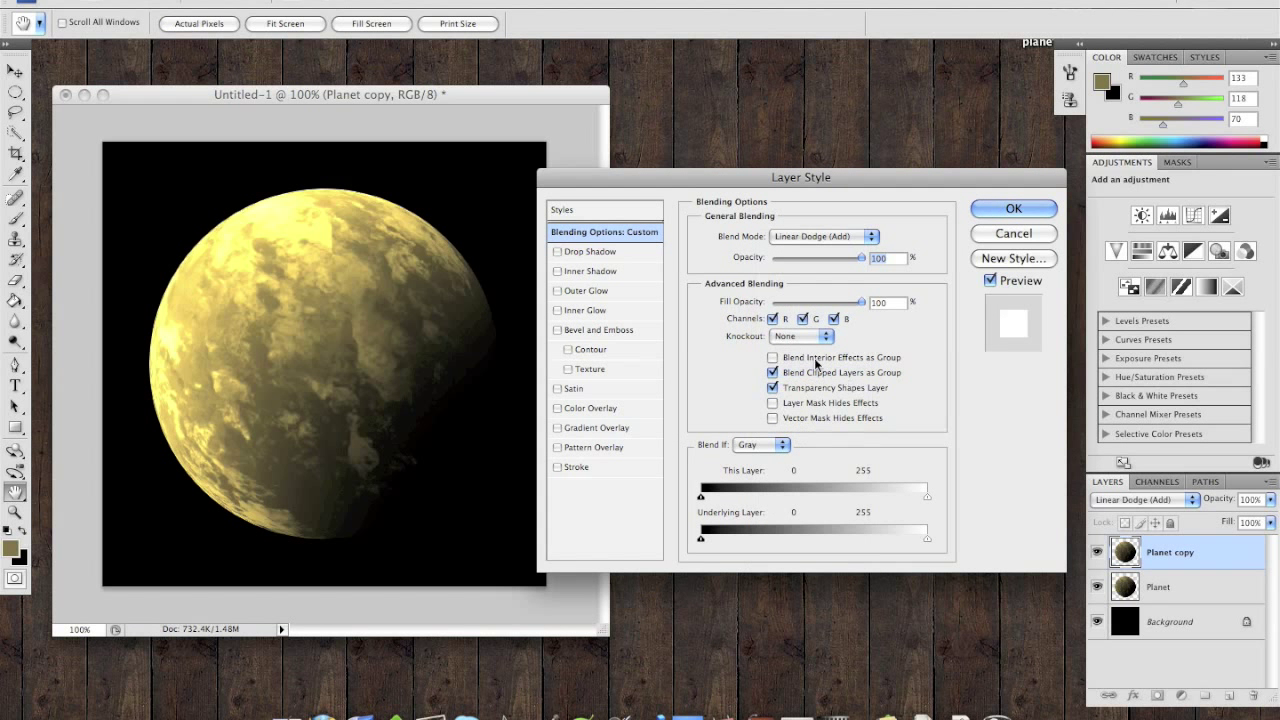
drag(861, 301, 768, 301)
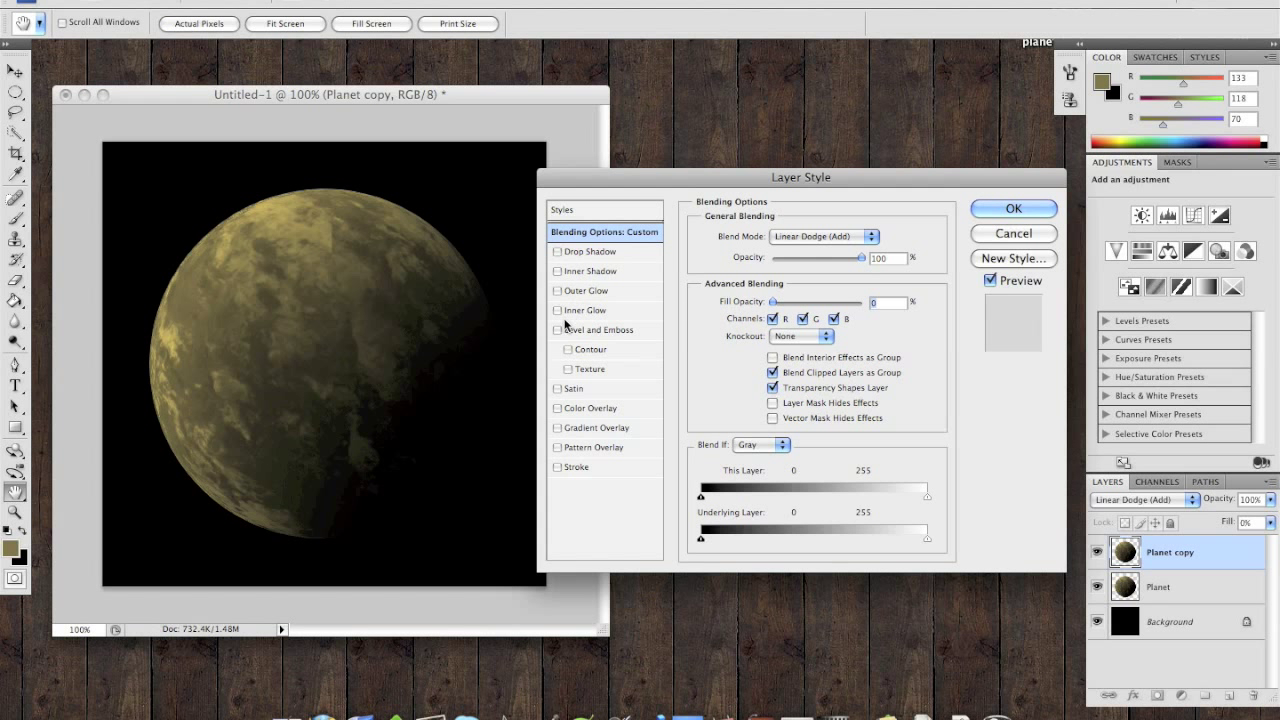
Add an Outer Glow in Linear Dodge (Add) mode at 70% opacity
click(581, 292)
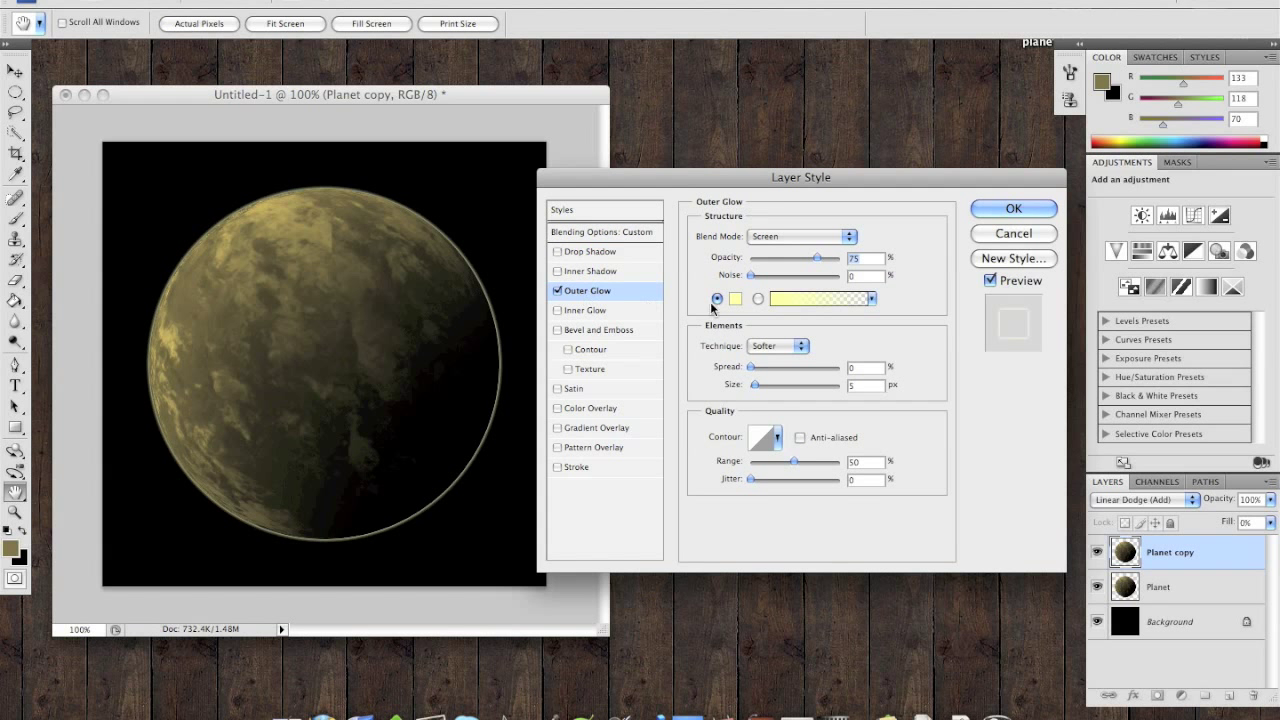
click(775, 238)
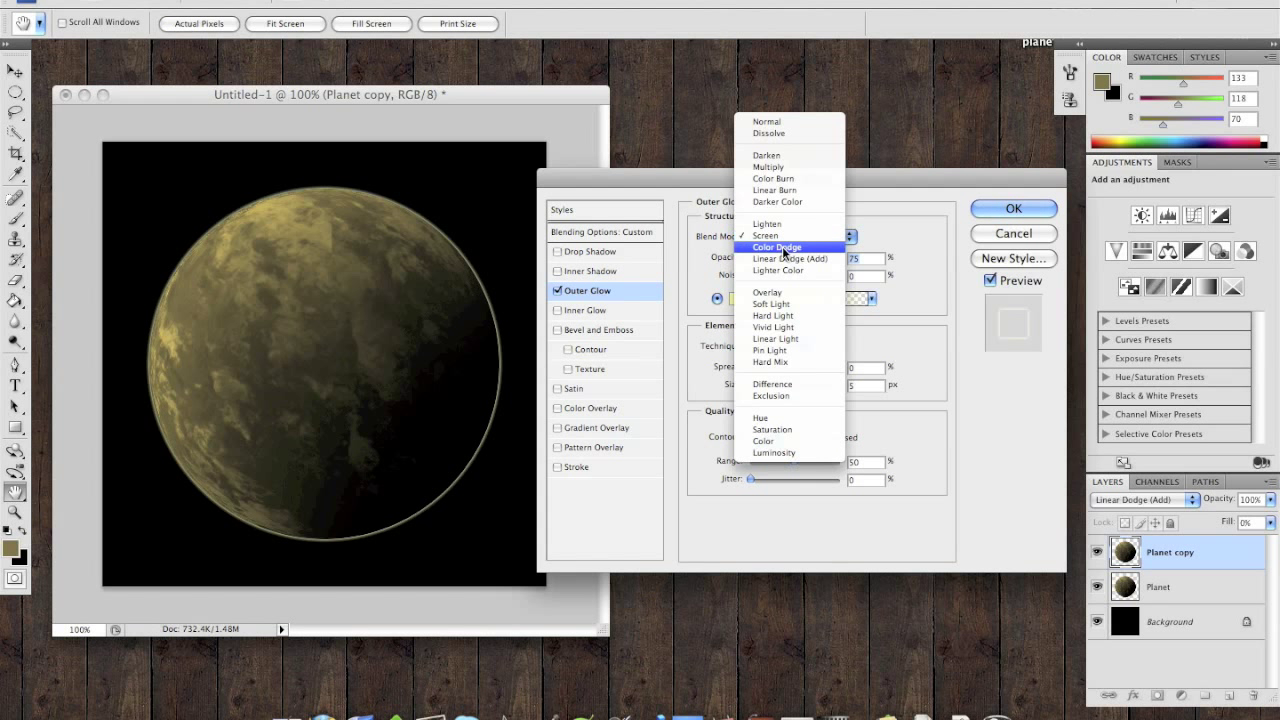
click(792, 253)
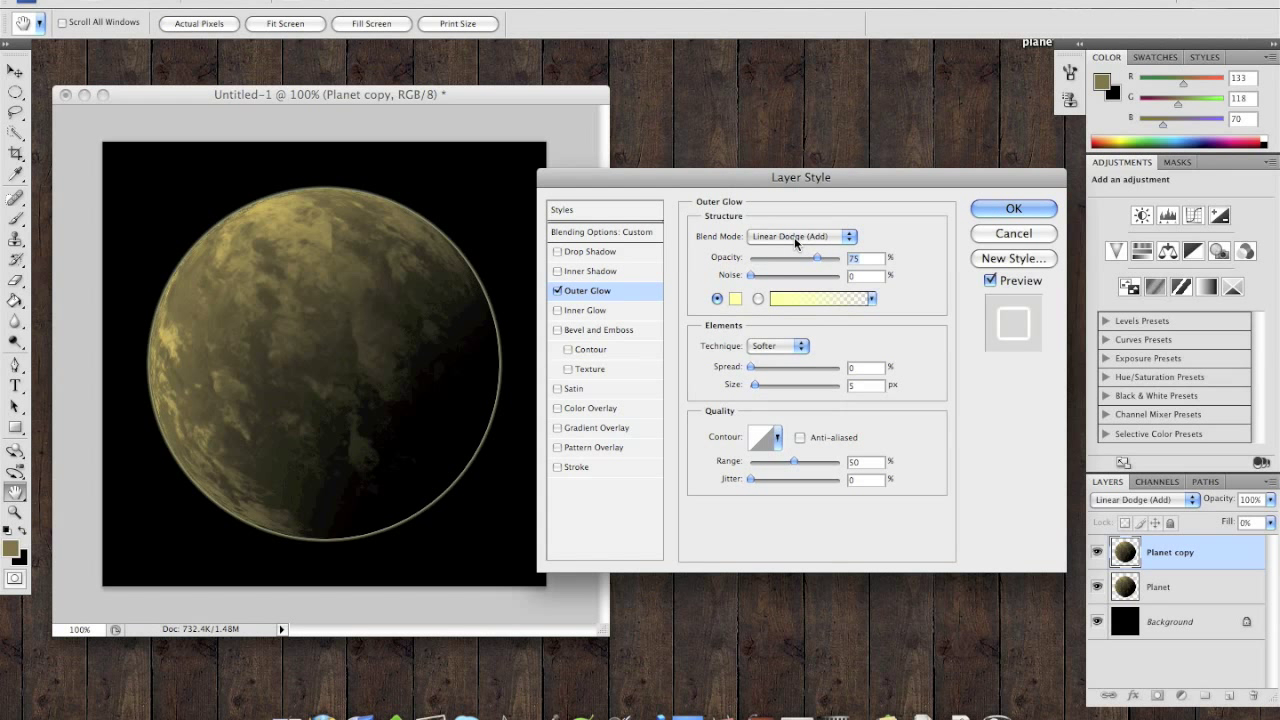
click(875, 261)
key(BackSpace)
text(0)
Set the glow colour to pale blue aacace and its size to 15 px
click(735, 298)
click(703, 320)
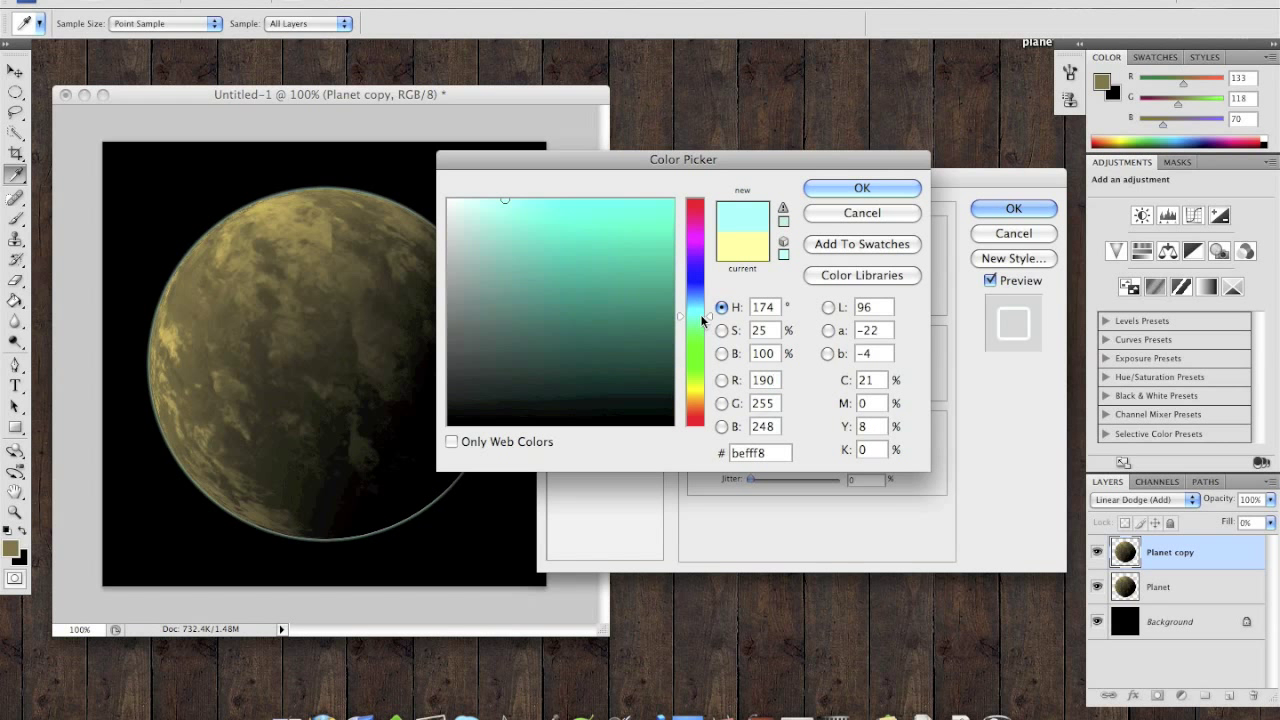
drag(505, 250, 482, 266)
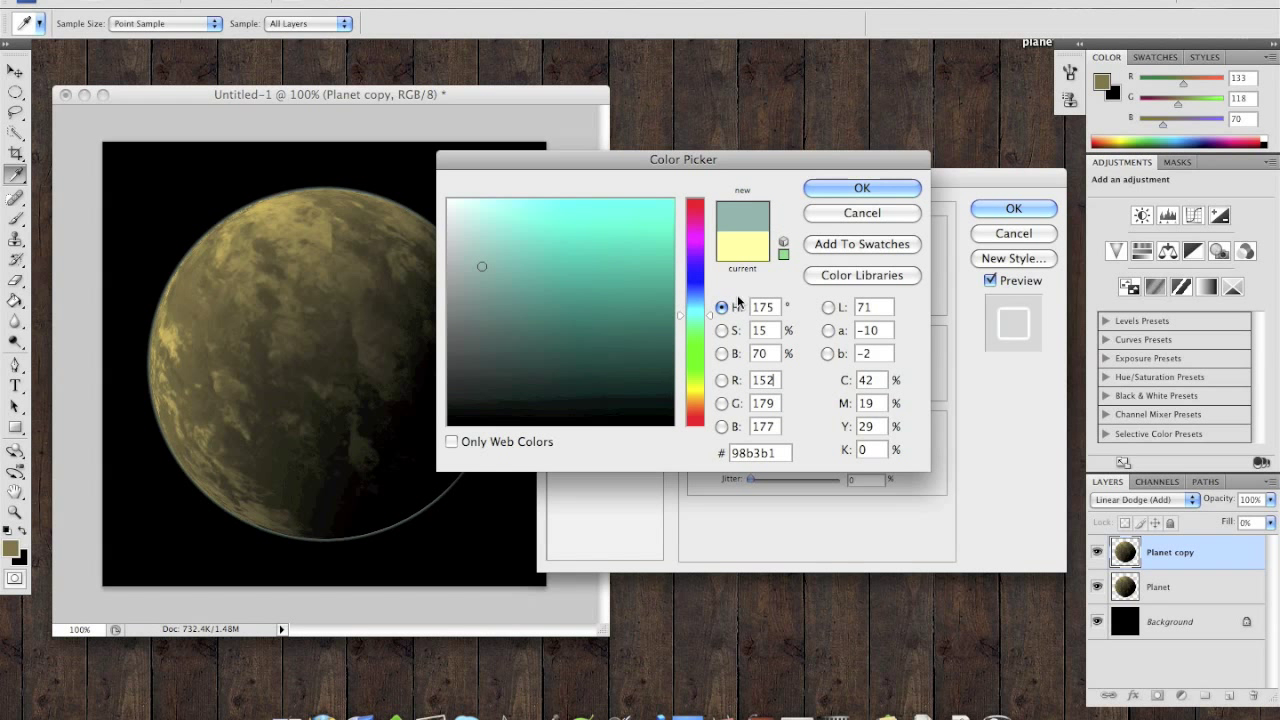
drag(704, 312, 704, 308)
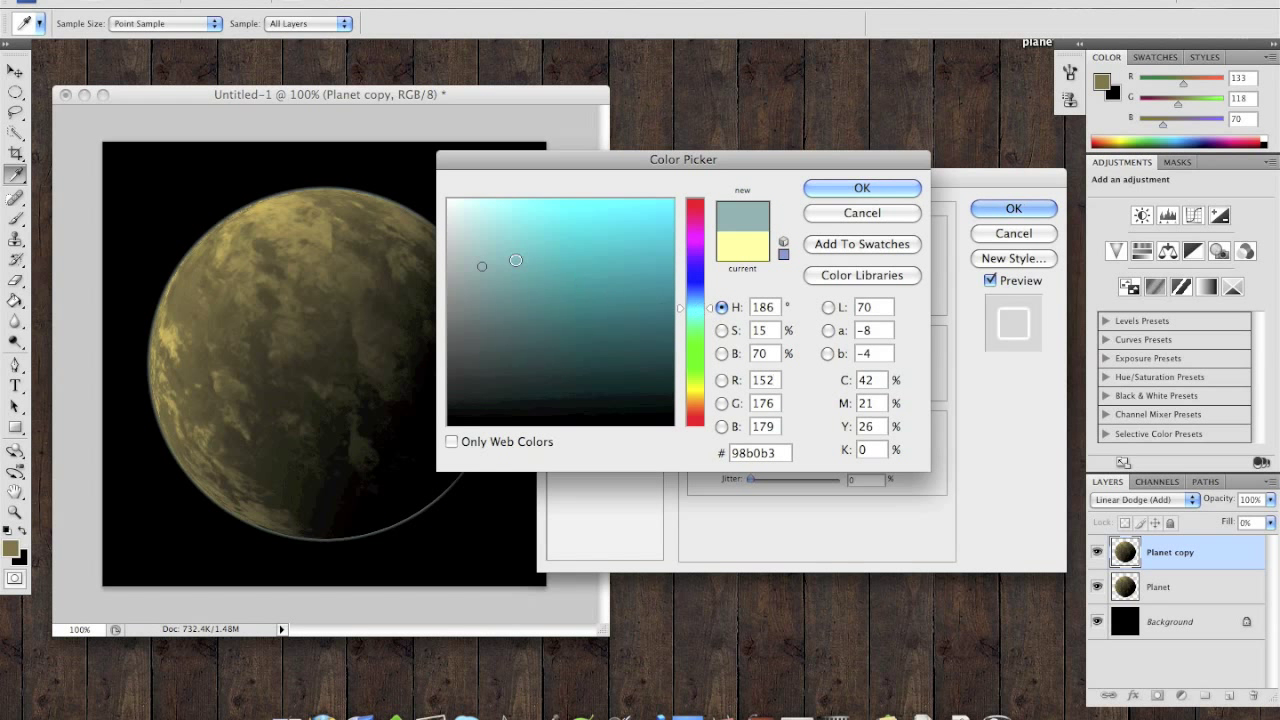
drag(500, 259, 489, 242)
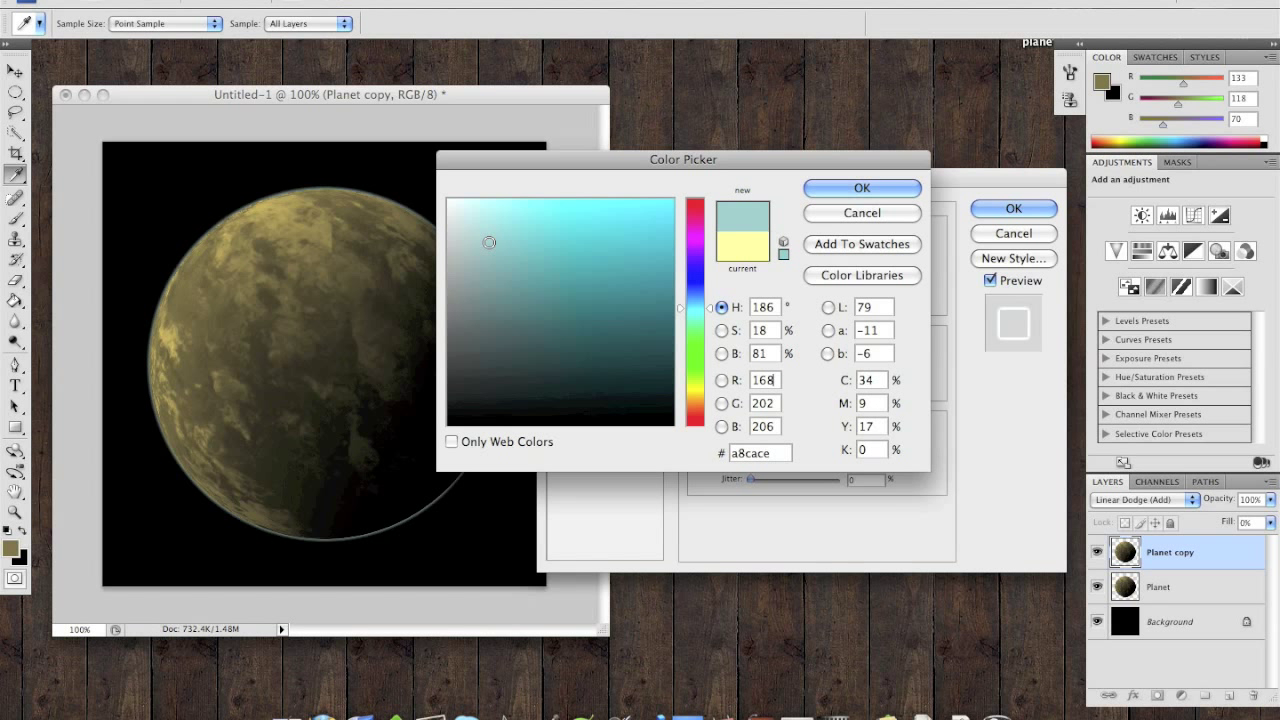
key(BackSpace)
key(BackSpace)
text(70)
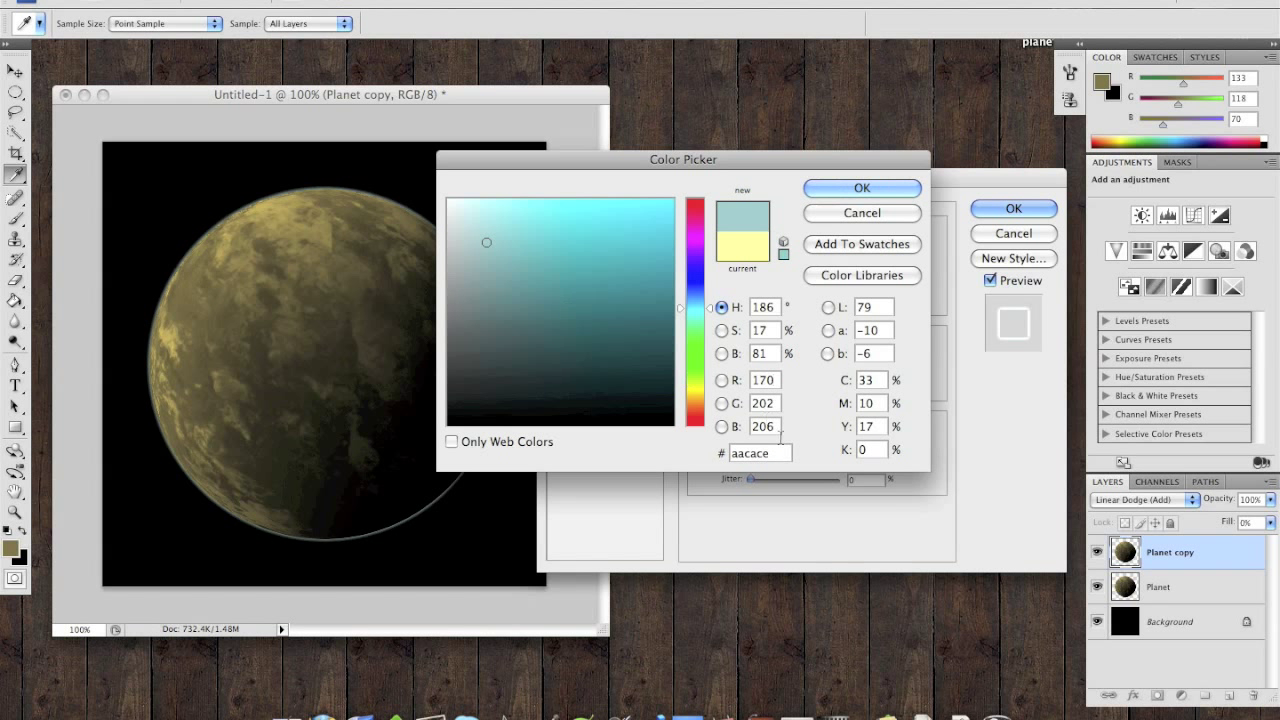
drag(776, 454, 729, 455)
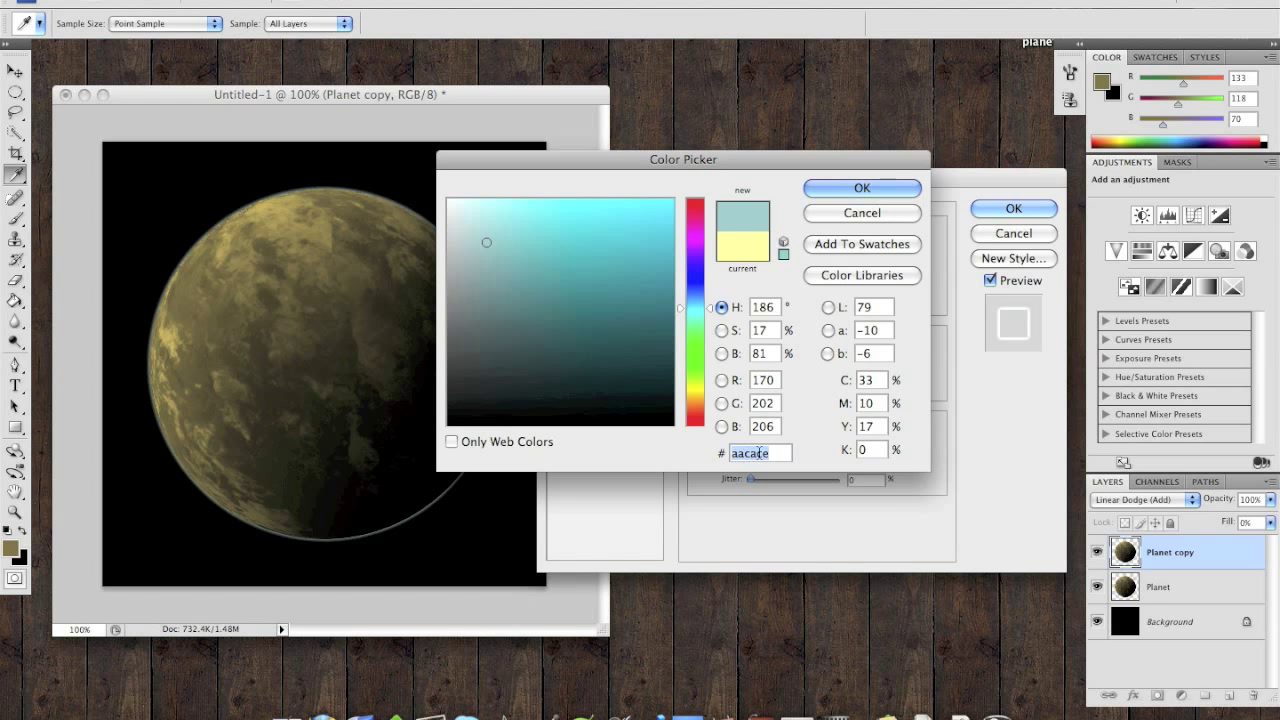
click(846, 188)
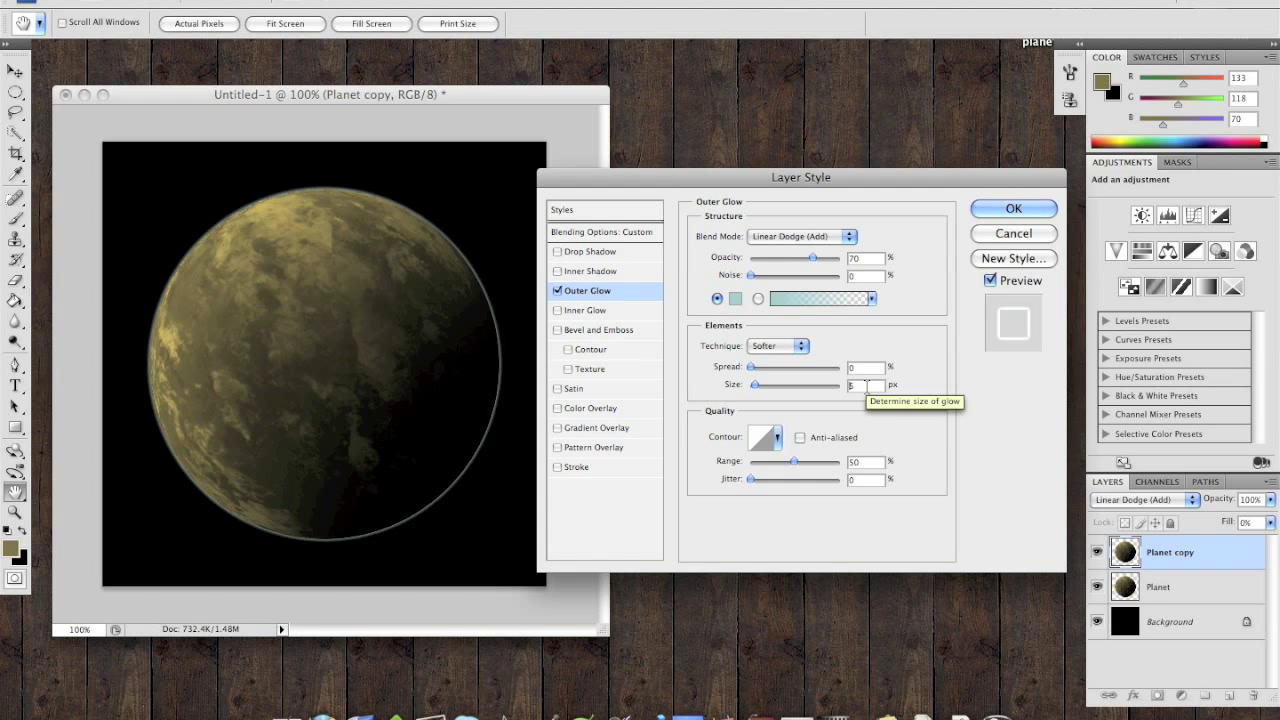
key(shift+Up)
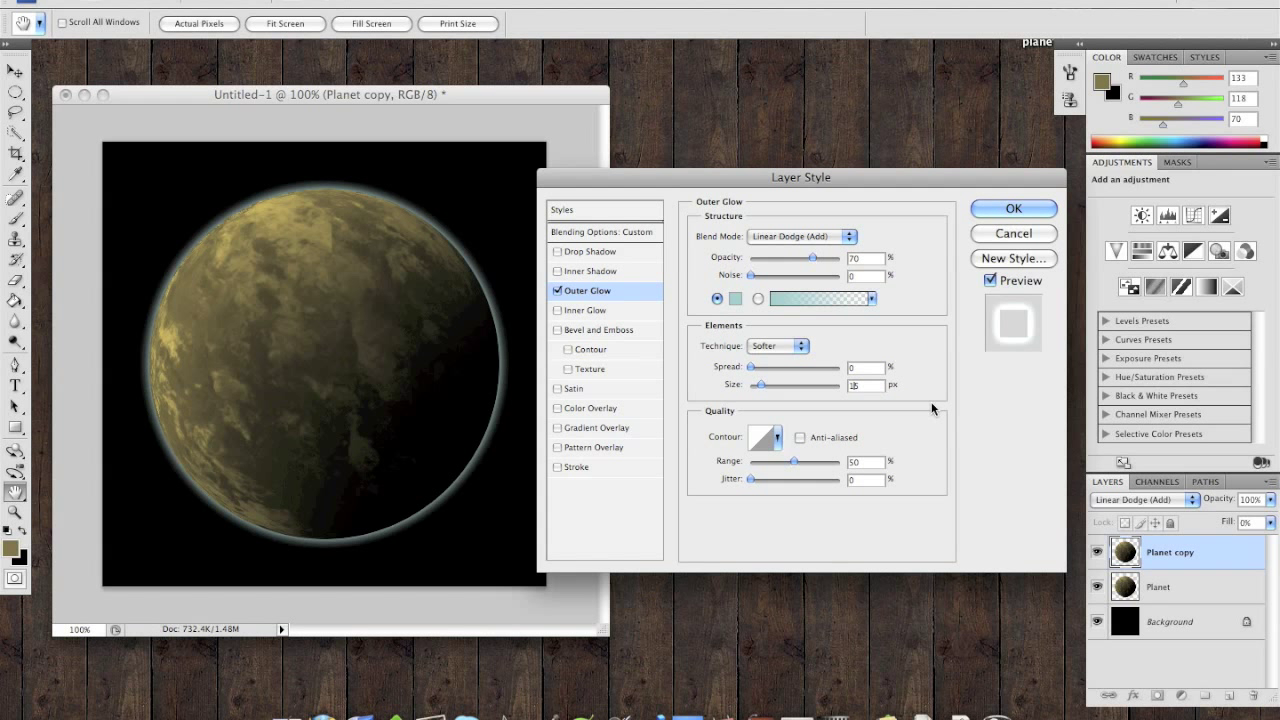
Add an Inner Glow to Planet copy: Linear Dodge (Add), 70% opacity, colour aacace, 50 px size
click(581, 314)
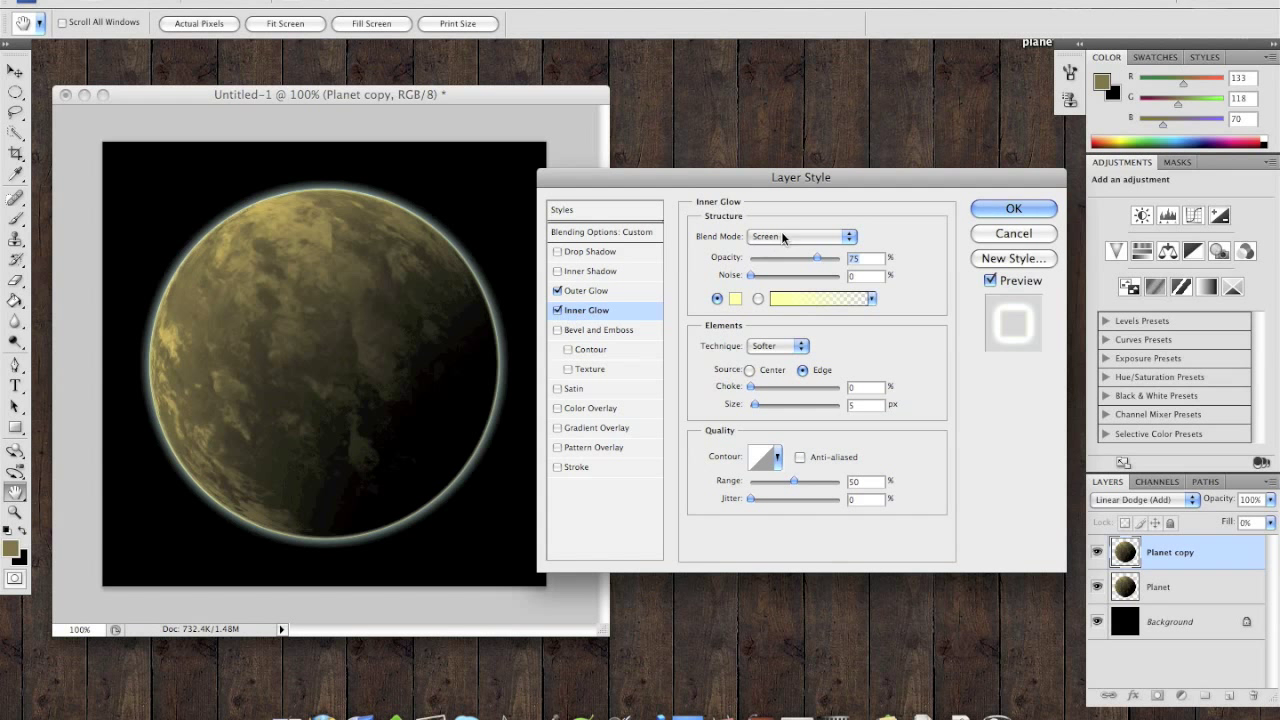
click(781, 233)
click(790, 258)
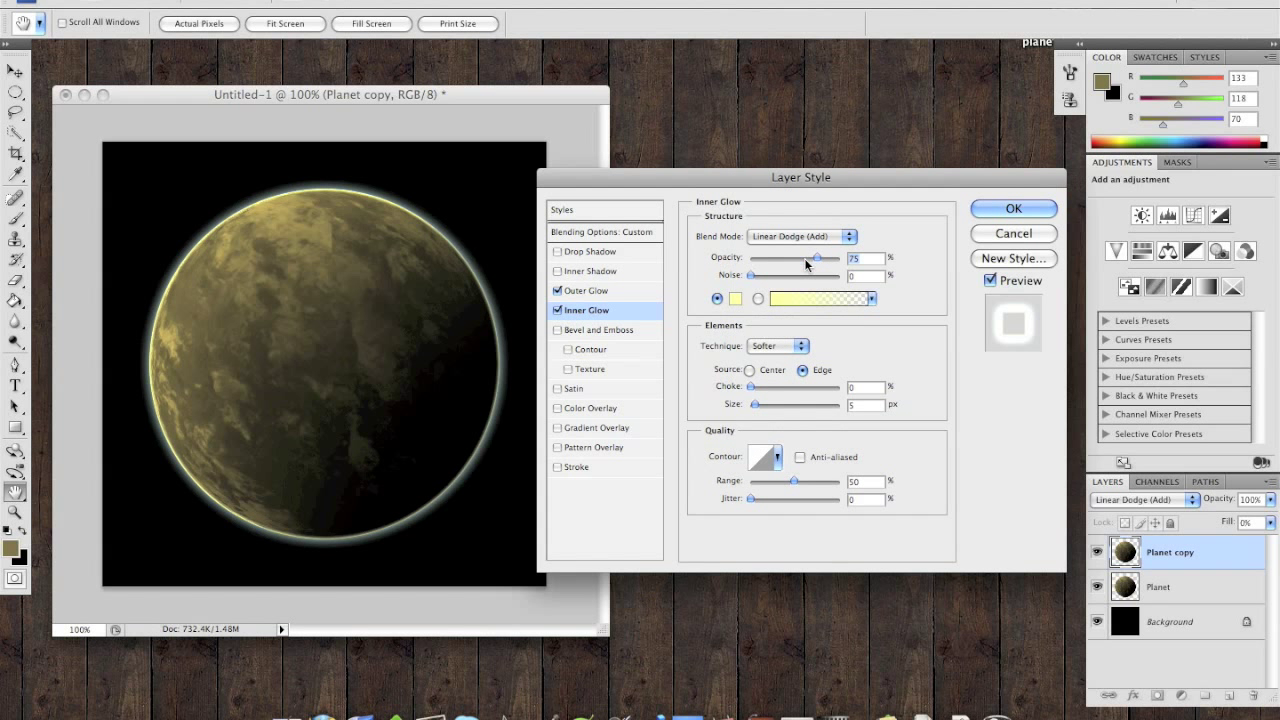
text(70)
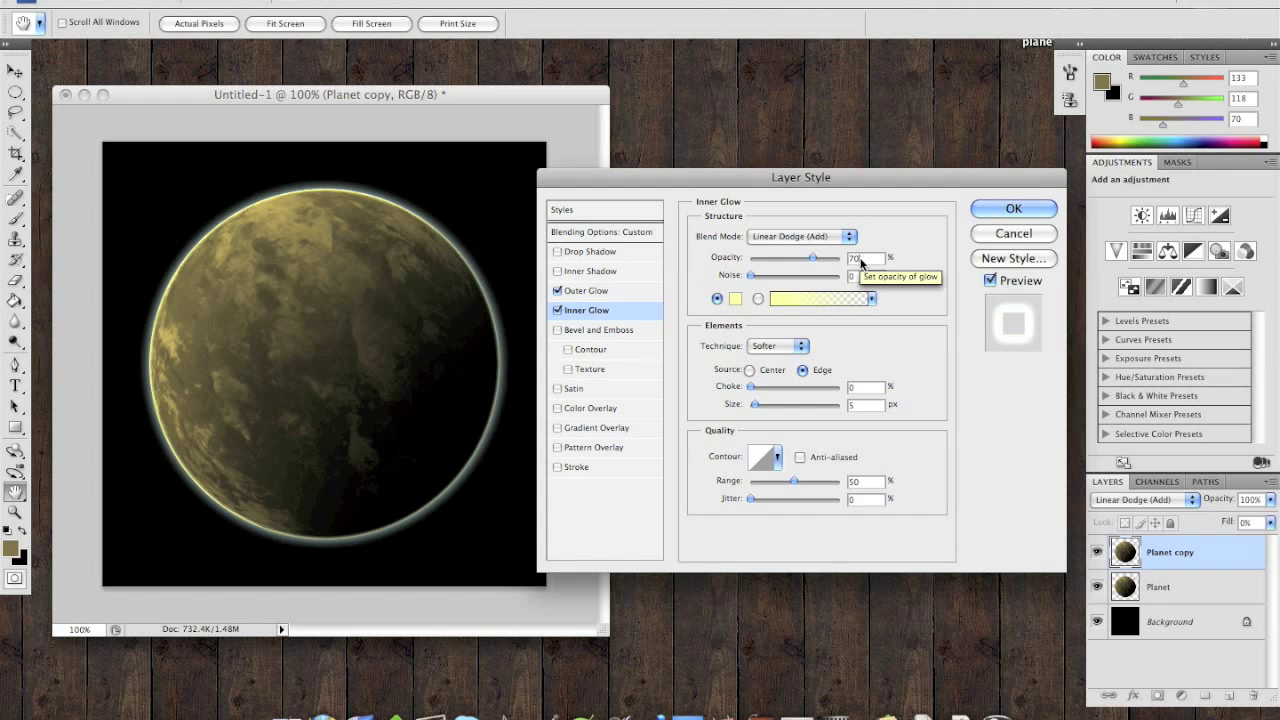
click(737, 300)
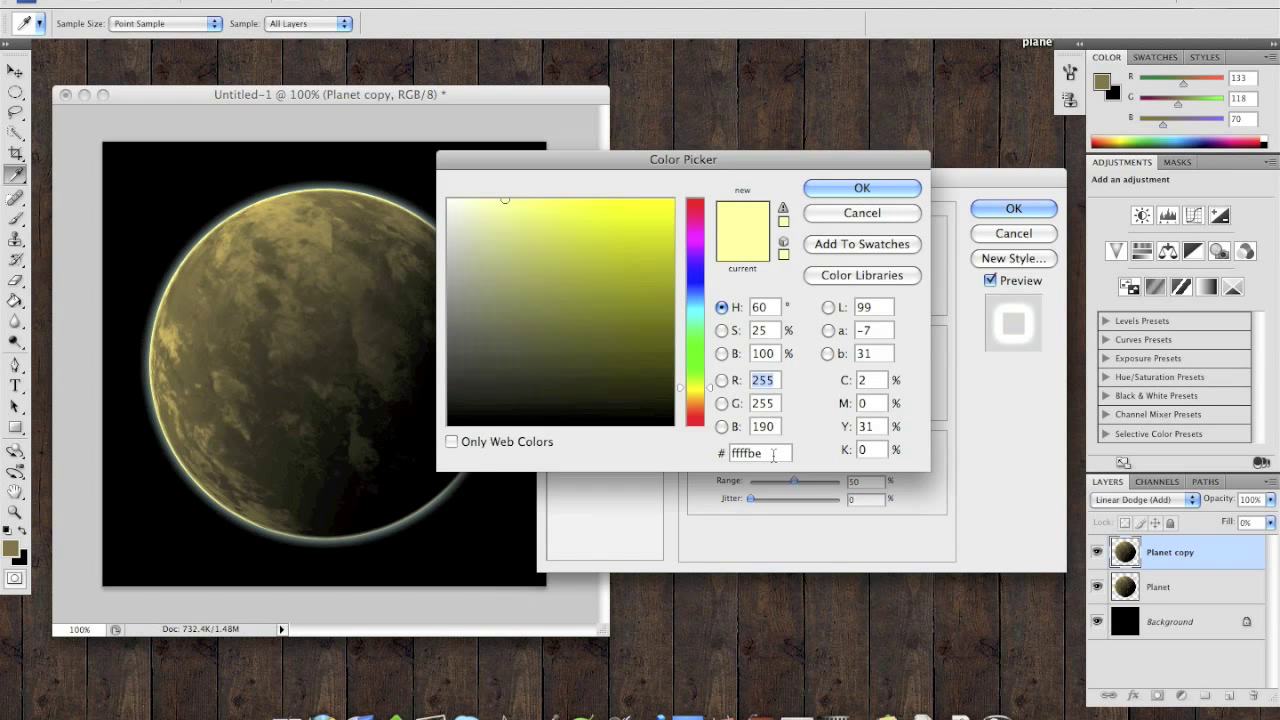
drag(772, 453, 726, 457)
text(aacace)
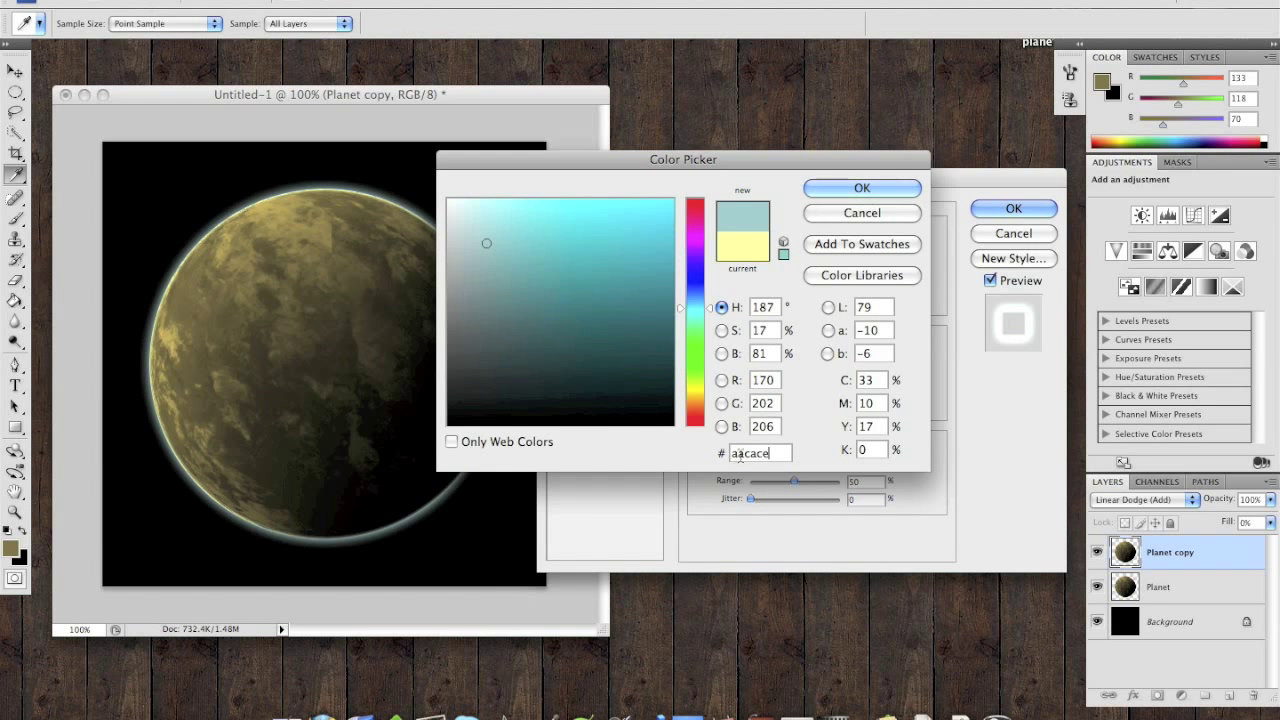
click(861, 187)
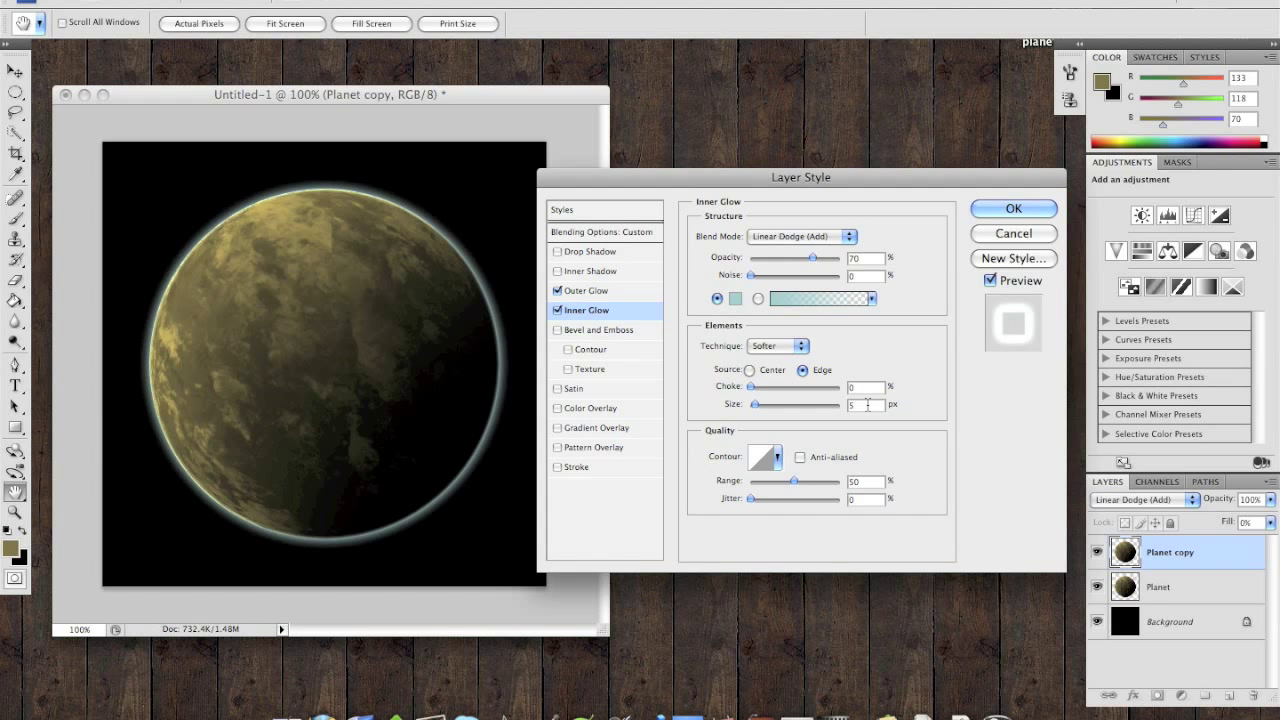
text(0)
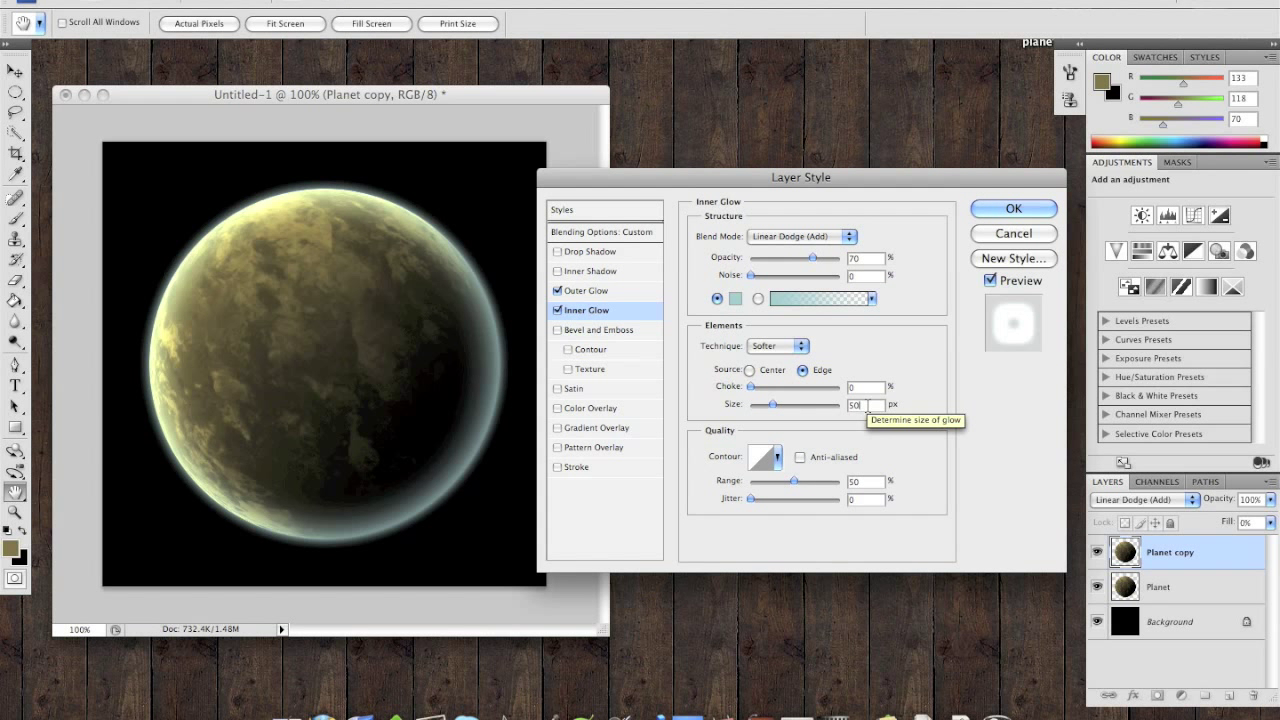
click(1014, 210)
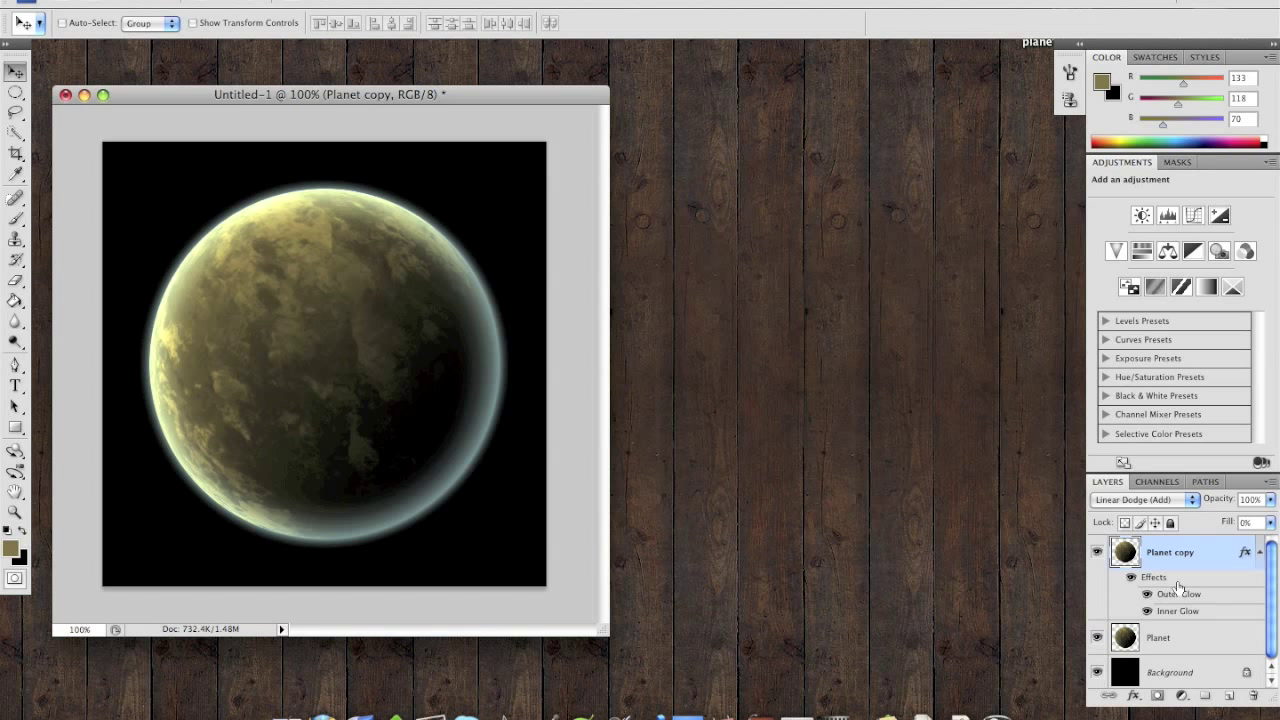
Add a new empty layer, link it with Planet copy, and merge the two layers
click(1229, 695)
click(1260, 589)
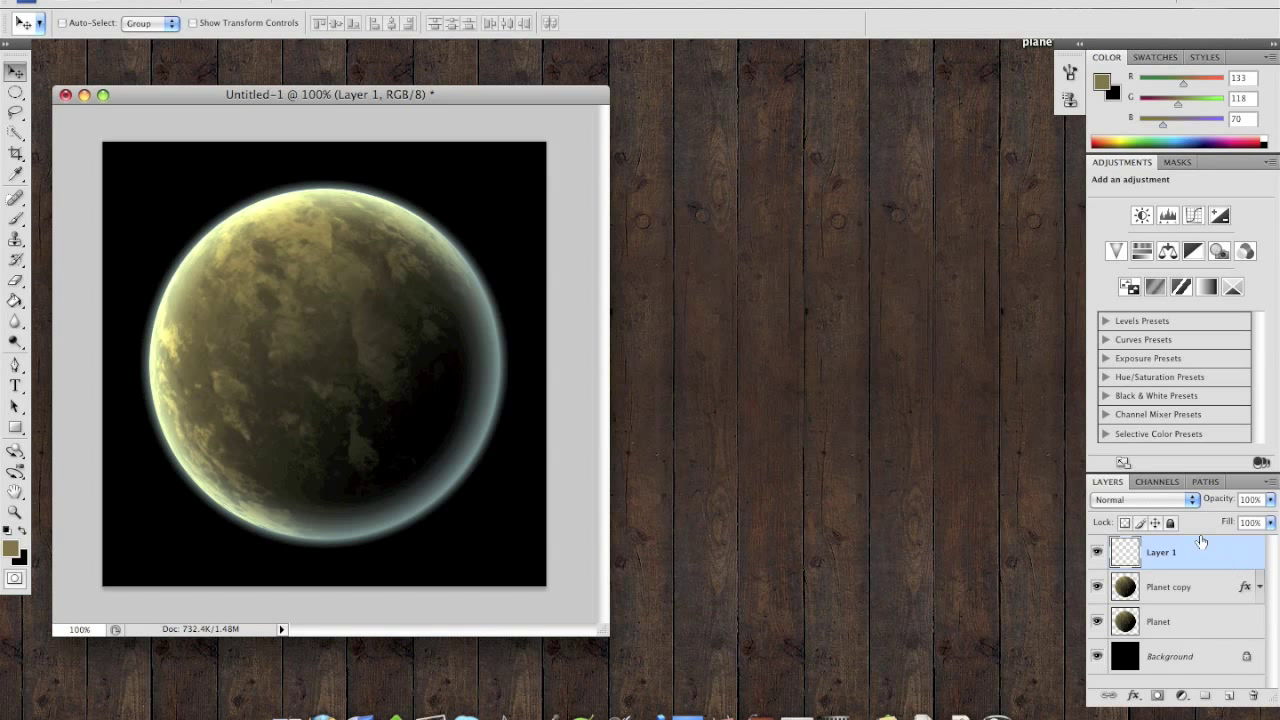
shift+click(1182, 582)
right_click(1185, 572)
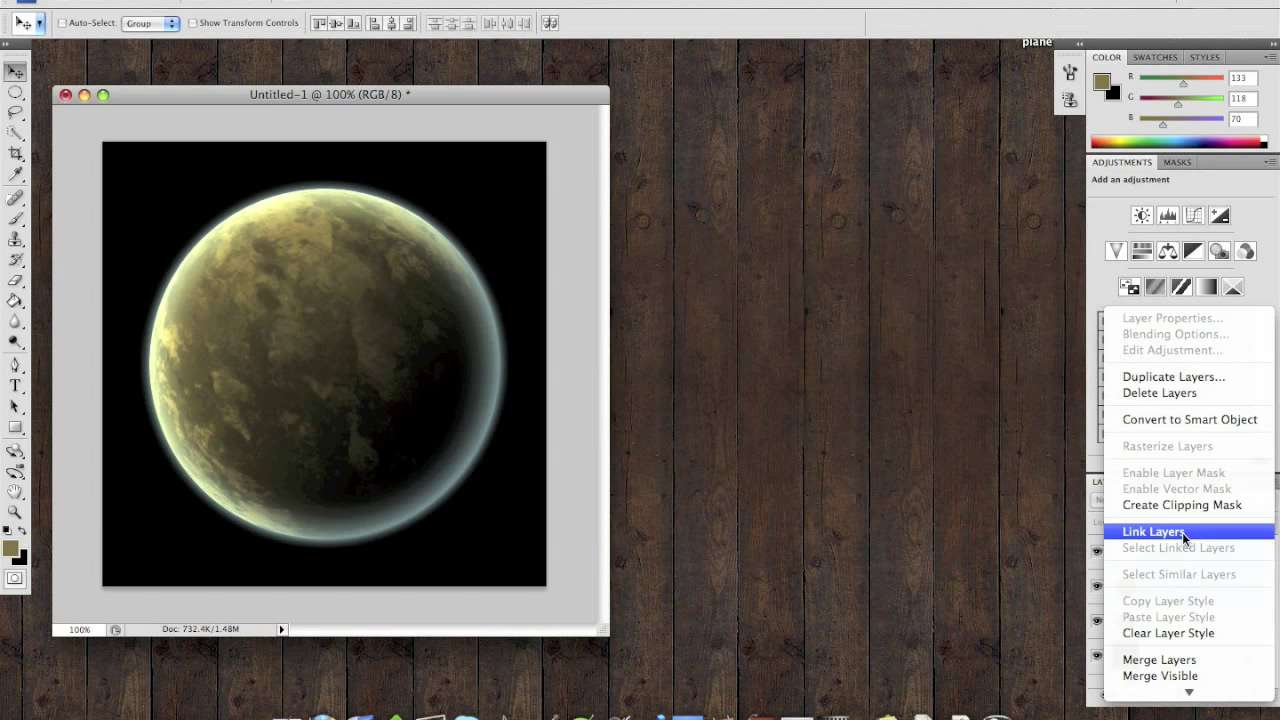
click(1182, 532)
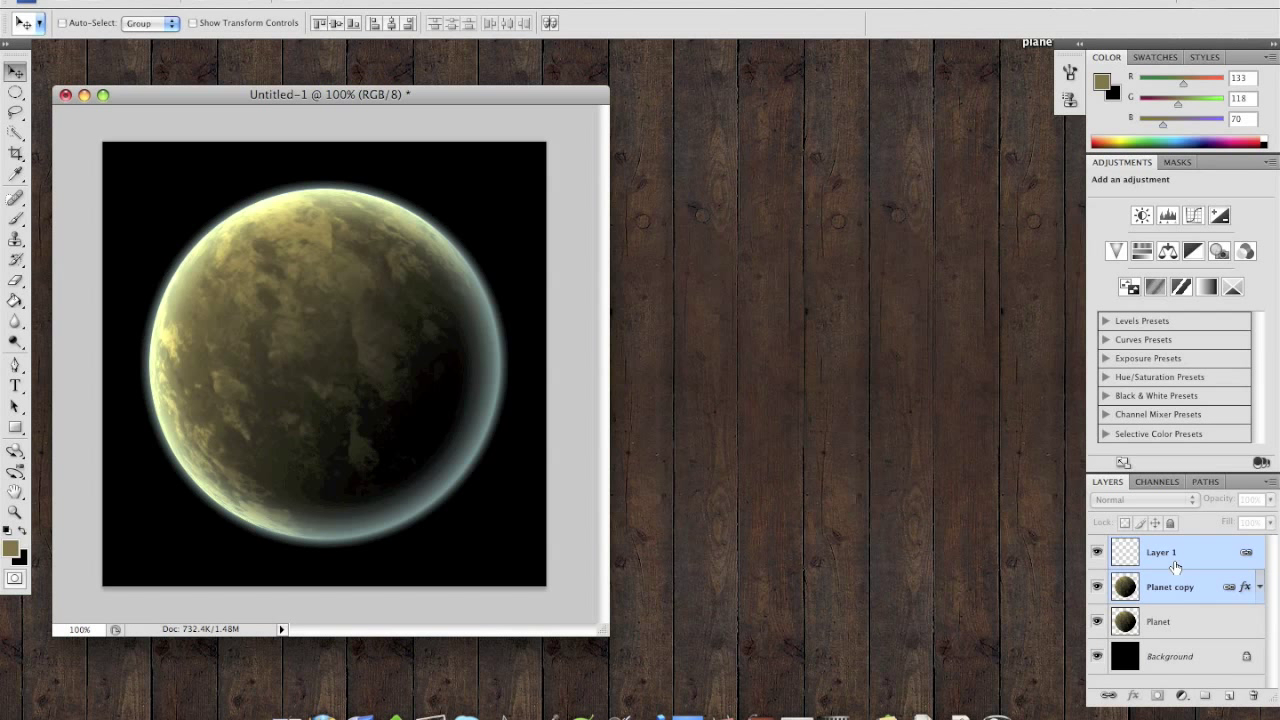
right_click(1175, 565)
click(1180, 655)
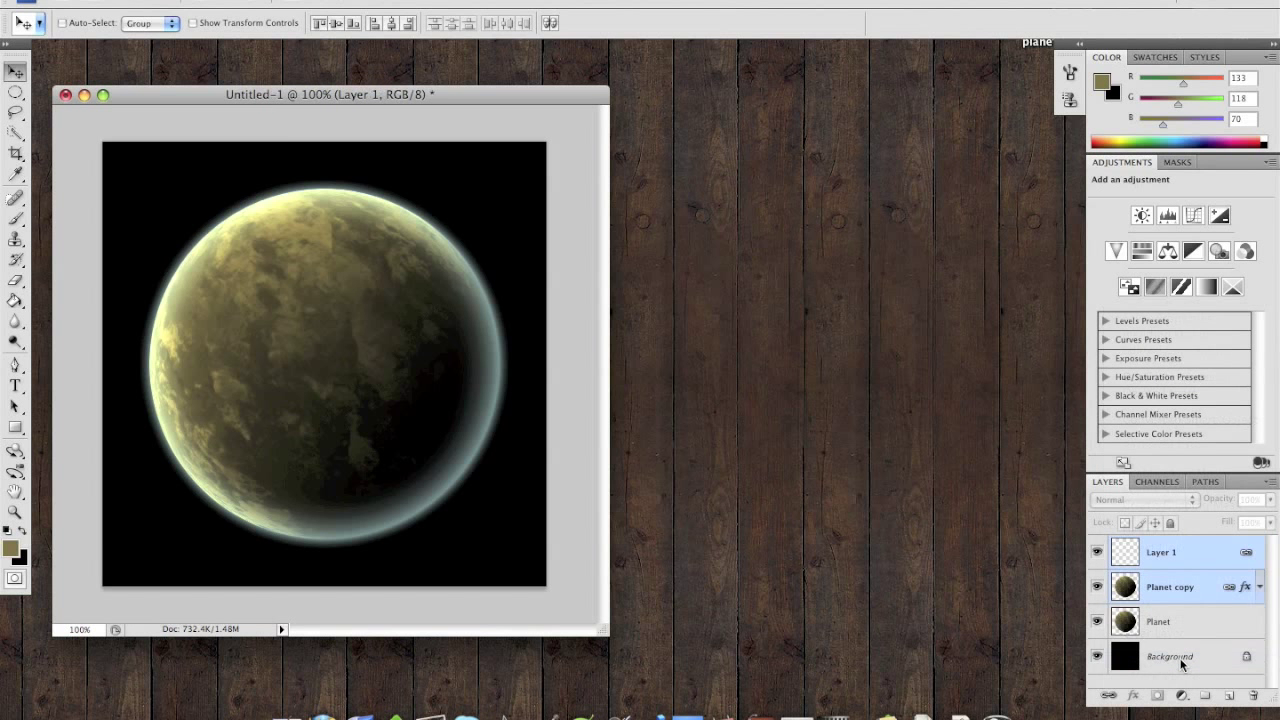
Check the glow ring with Planet hidden, then rename the merged layer Atmosphere
click(1097, 587)
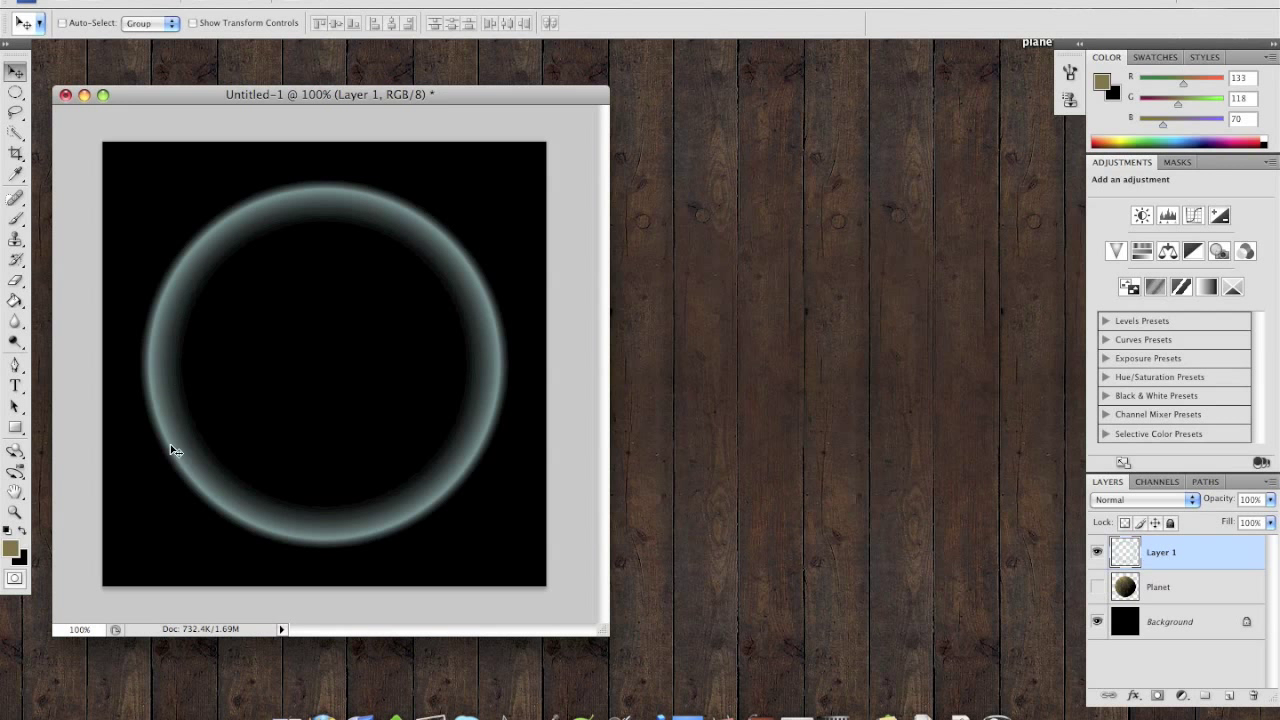
click(1097, 587)
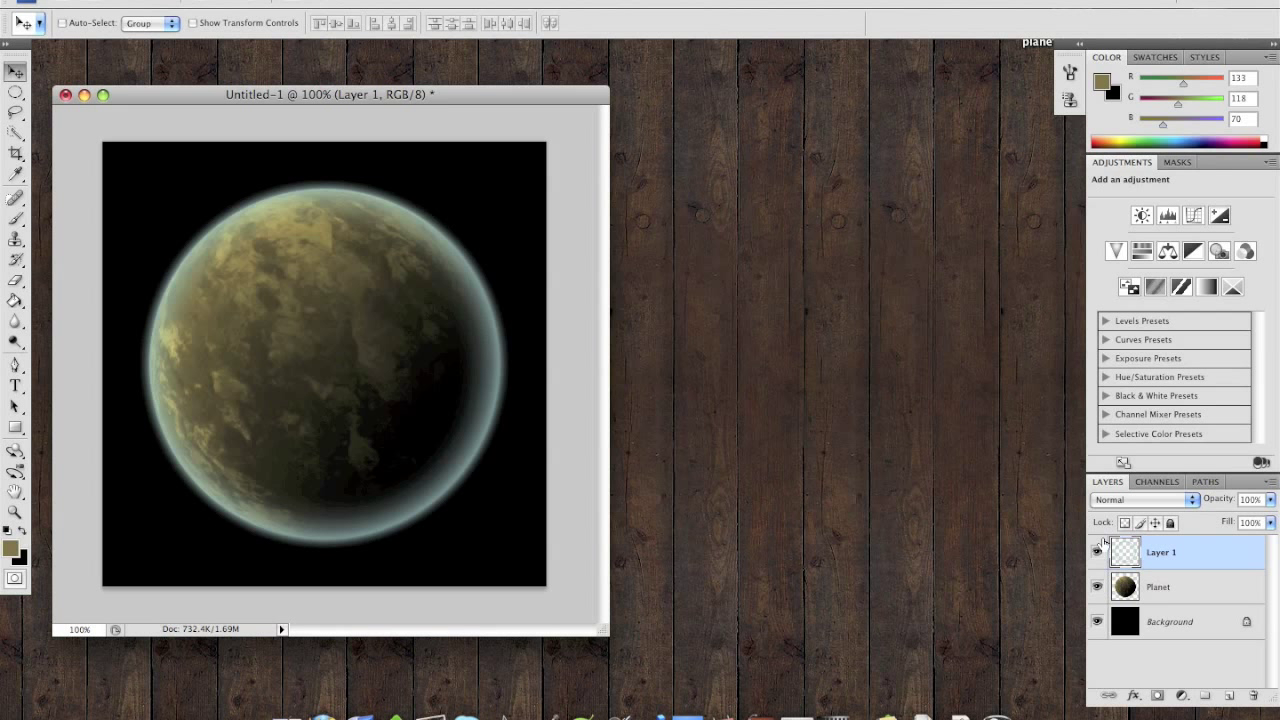
double_click(1157, 554)
text(Atmosphere)
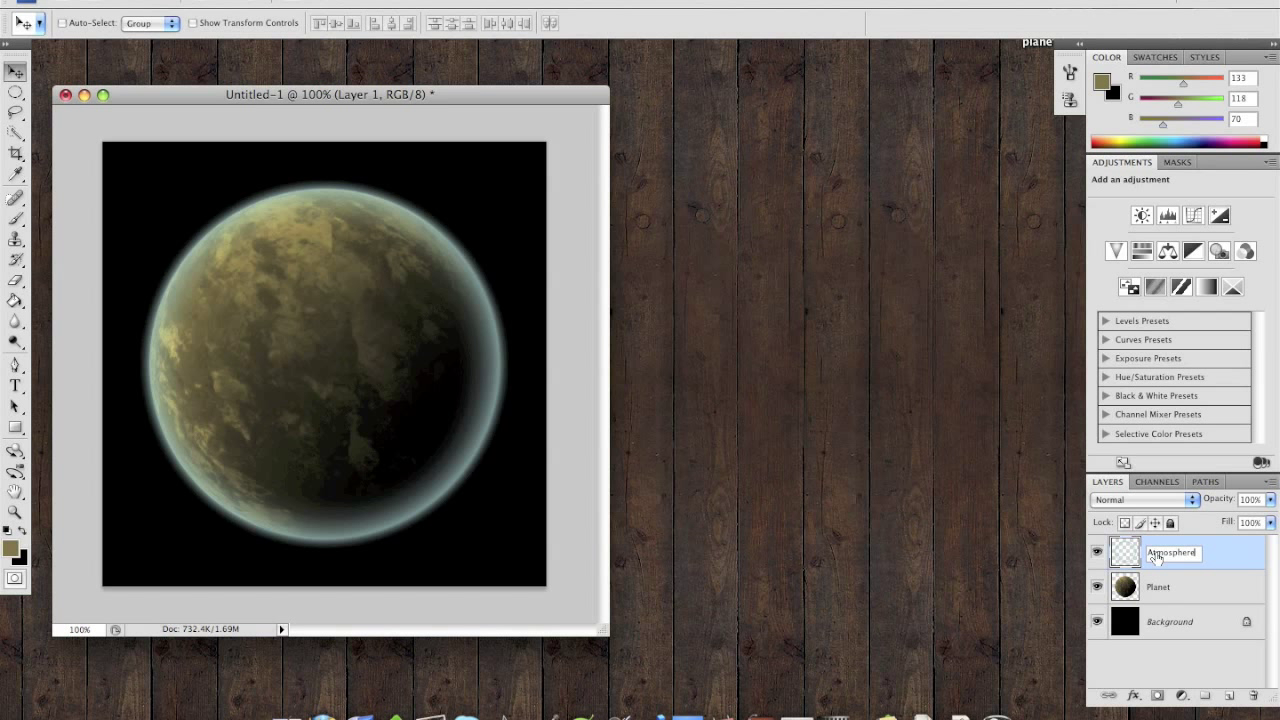
click(1202, 592)
click(1210, 558)
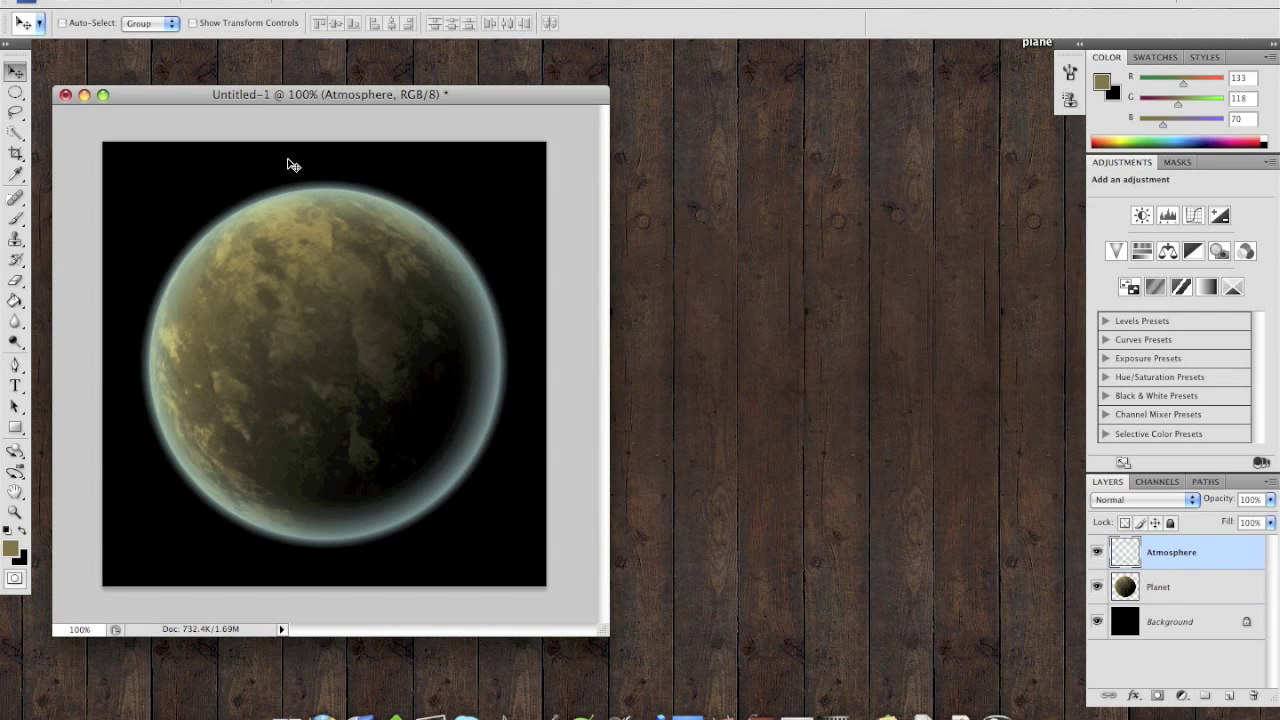
Erase the Atmosphere glow over the planet's lower right with a soft 339 px, 31% eraser
click(15, 281)
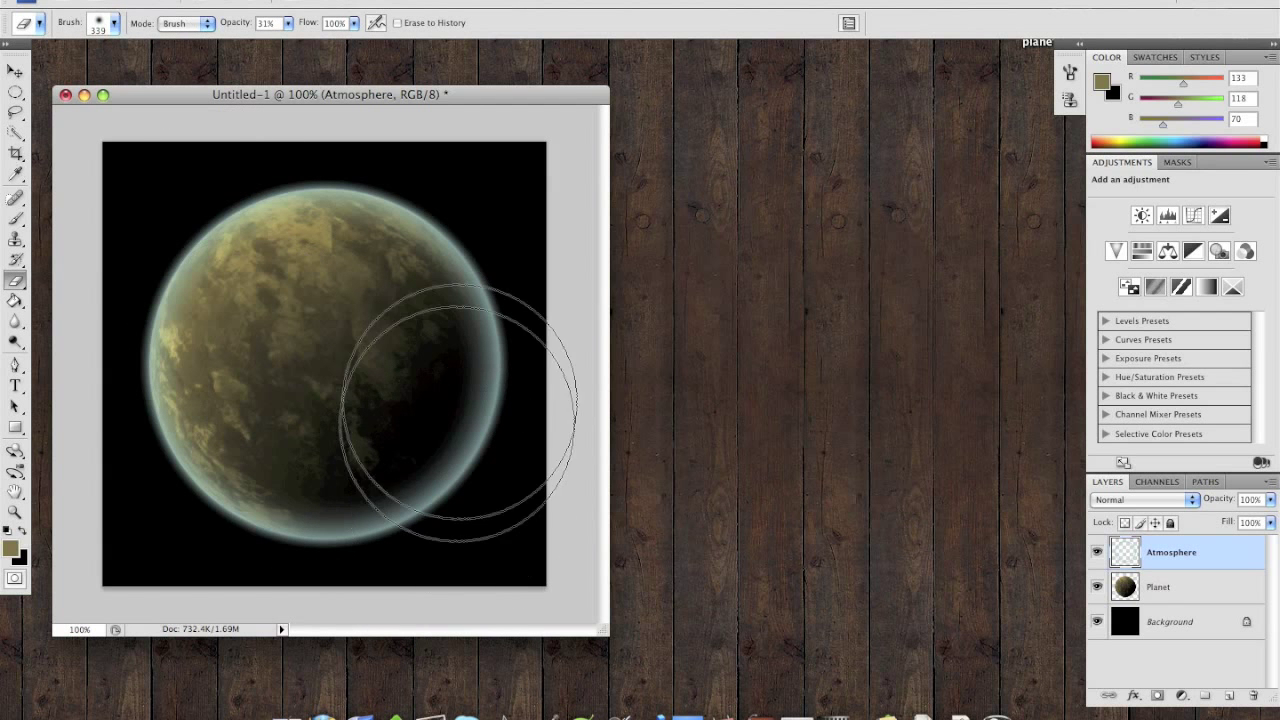
mouse_move(459, 410)
mouse_down()
mouse_move(500, 514)
mouse_move(500, 500)
mouse_move(491, 514)
mouse_move(383, 537)
mouse_move(492, 458)
mouse_move(323, 514)
mouse_move(403, 506)
mouse_move(446, 403)
mouse_move(420, 428)
mouse_move(460, 443)
mouse_move(429, 517)
mouse_move(414, 509)
mouse_move(471, 446)
mouse_up()
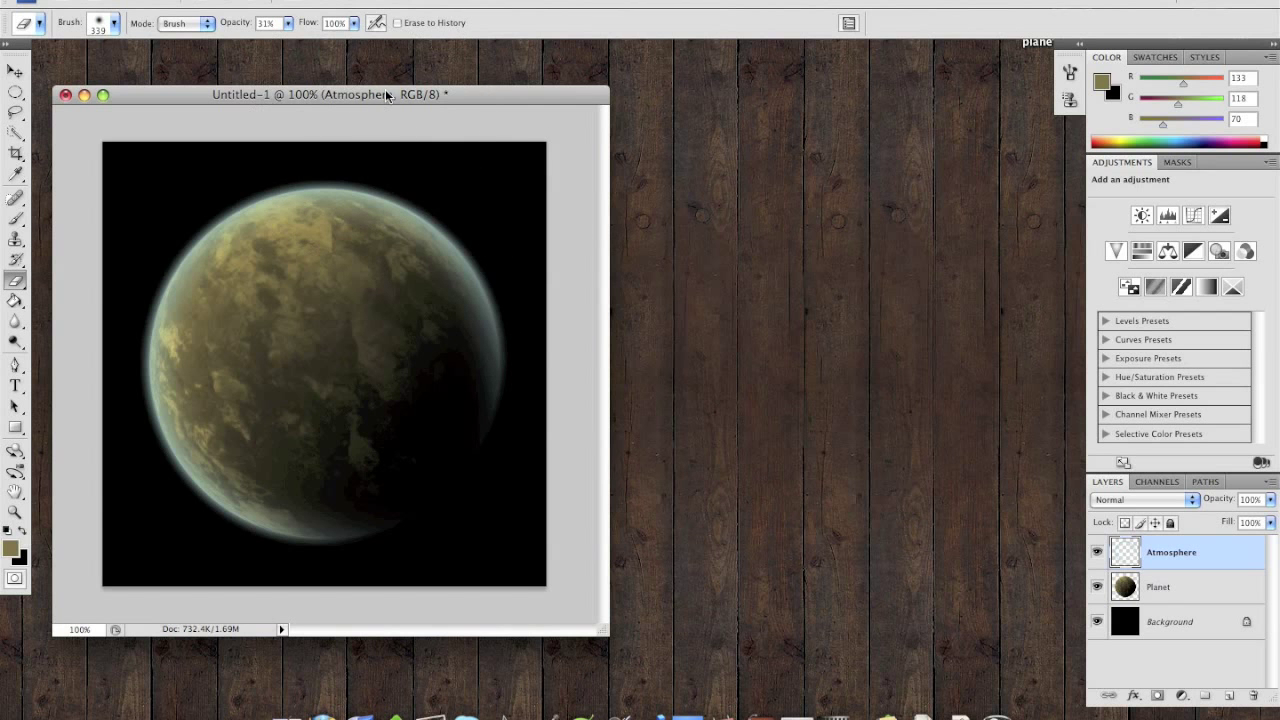
drag(386, 95, 638, 108)
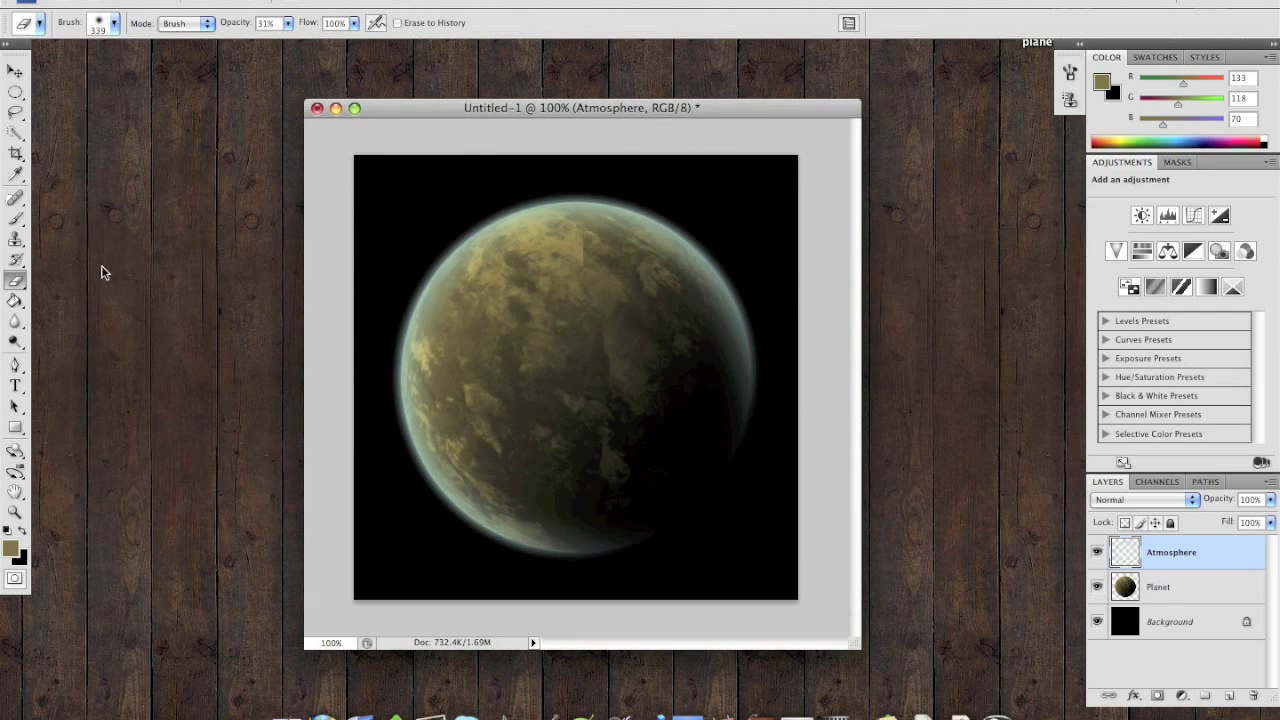
click(17, 72)
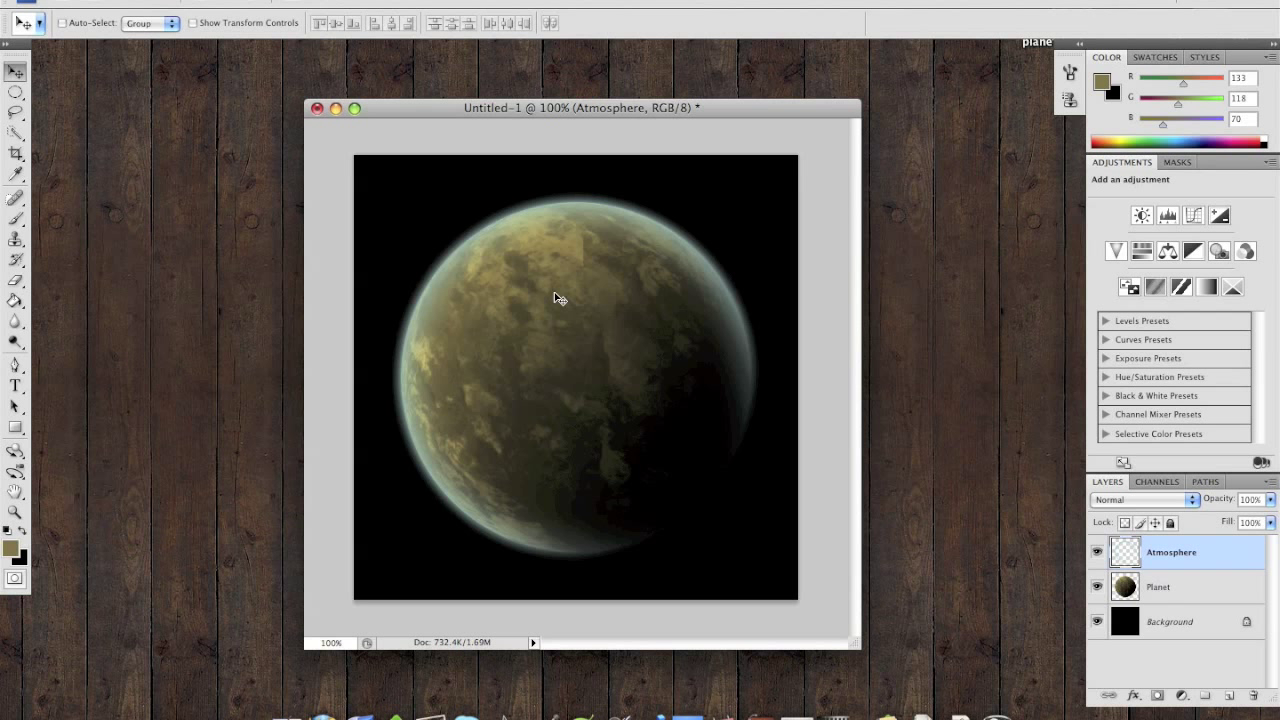
click(1177, 592)
Duplicate the Planet layer as Planet copy
right_click(1180, 595)
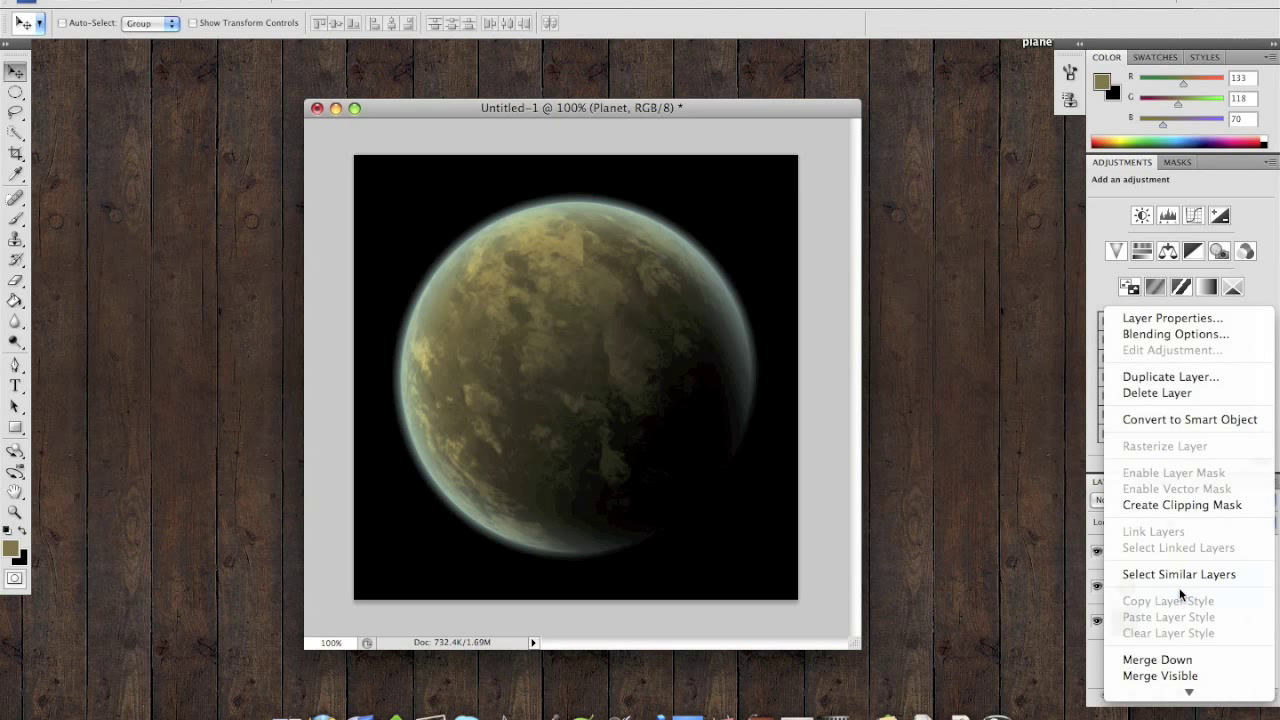
click(1188, 377)
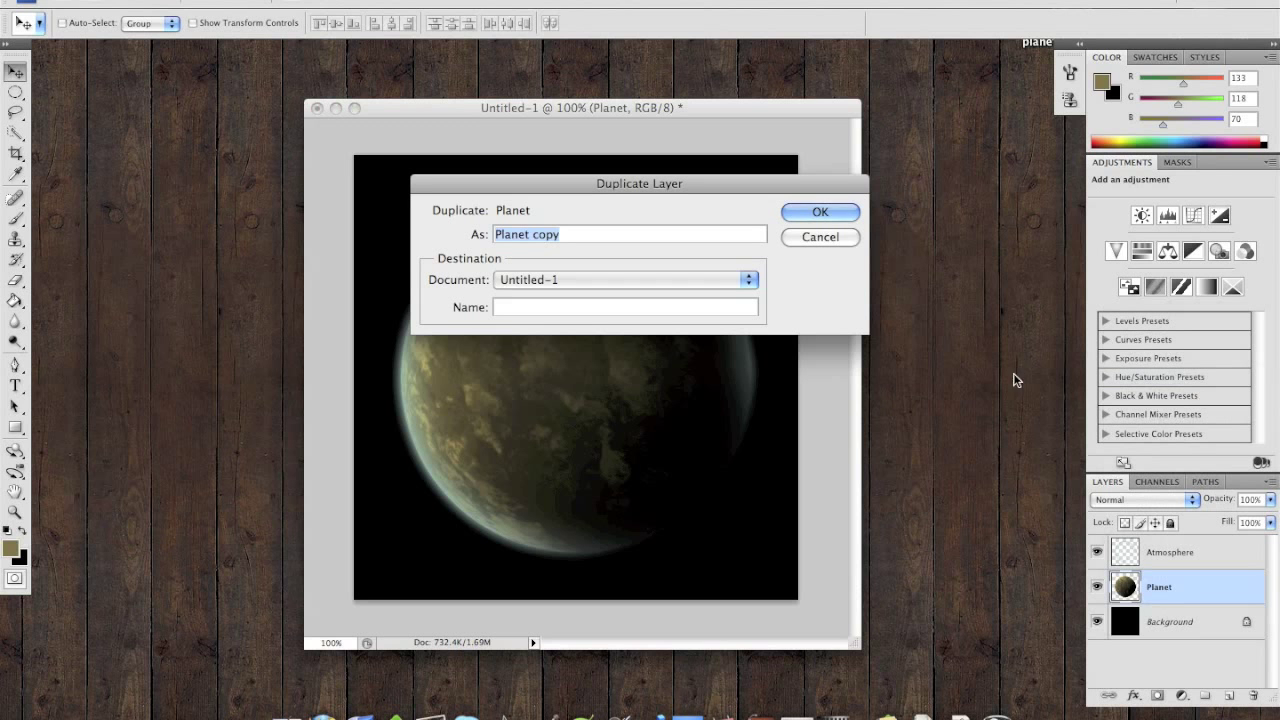
click(822, 214)
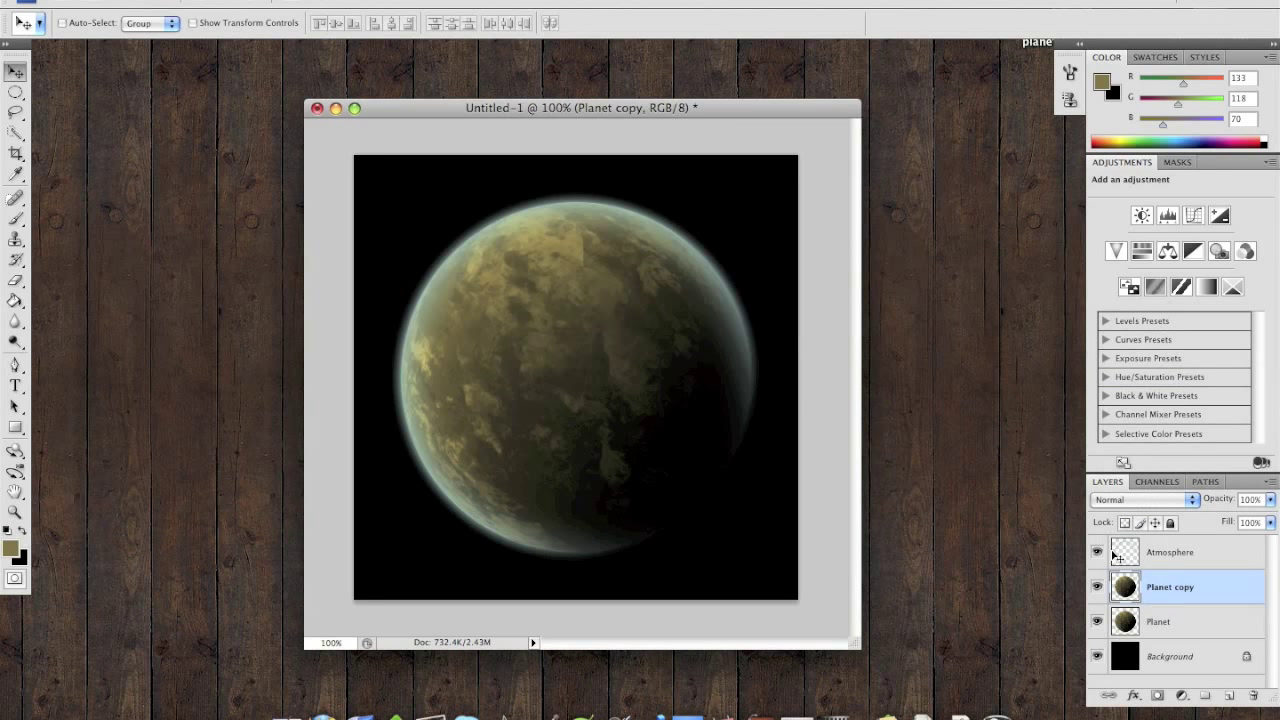
Emboss Planet copy with angle -32, height 1 px and amount 500%
click(315, 2)
mouse_move(370, 2)
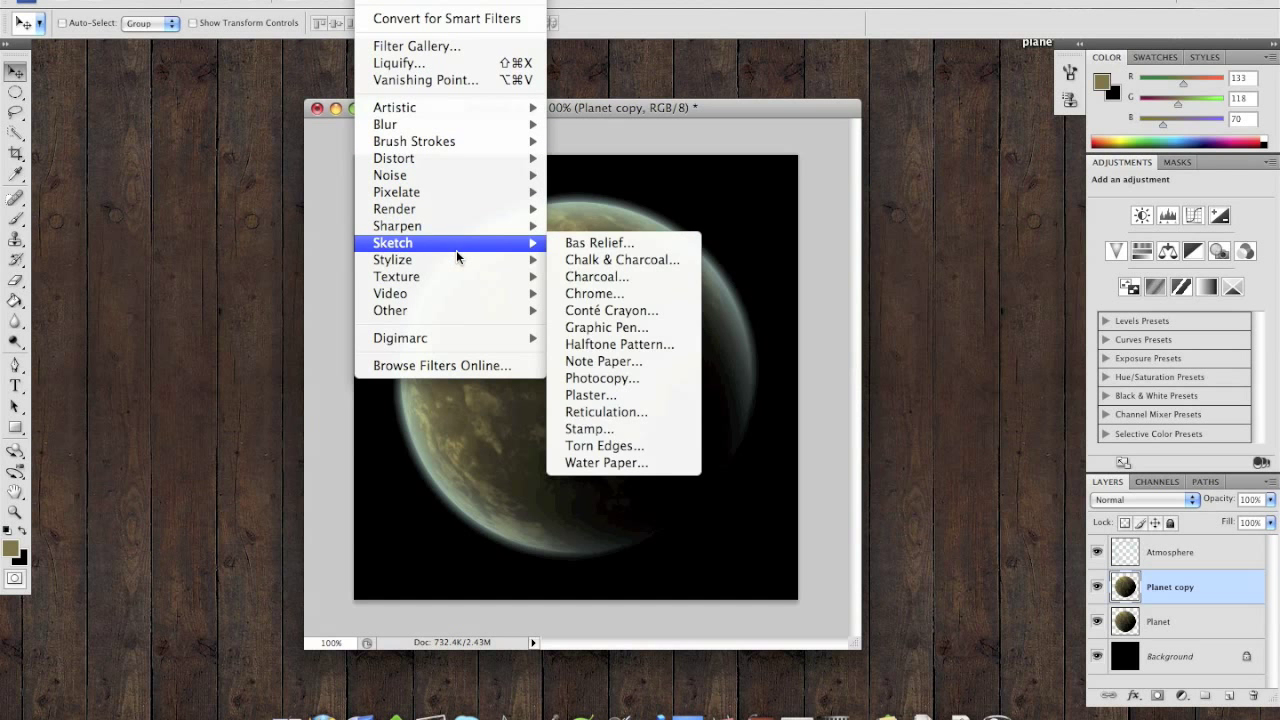
mouse_move(456, 259)
click(651, 275)
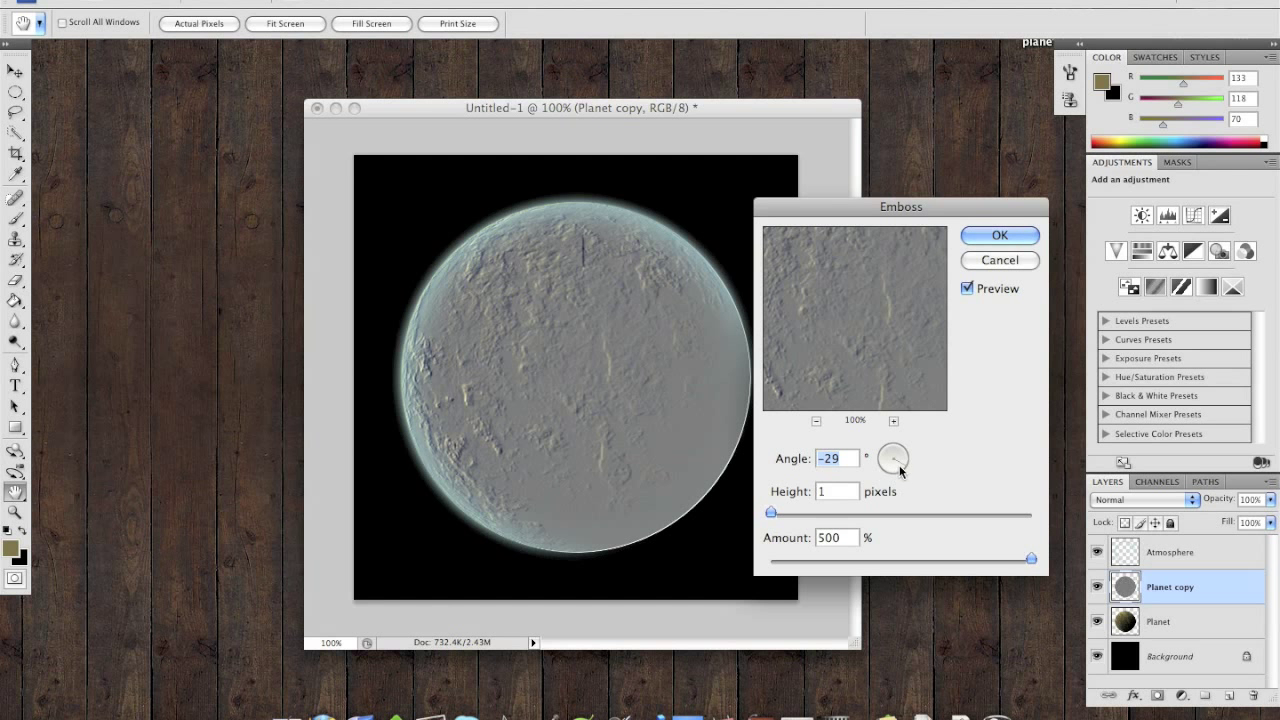
drag(899, 465, 907, 462)
text(-32)
double_click(822, 491)
double_click(822, 538)
click(987, 237)
key(v)
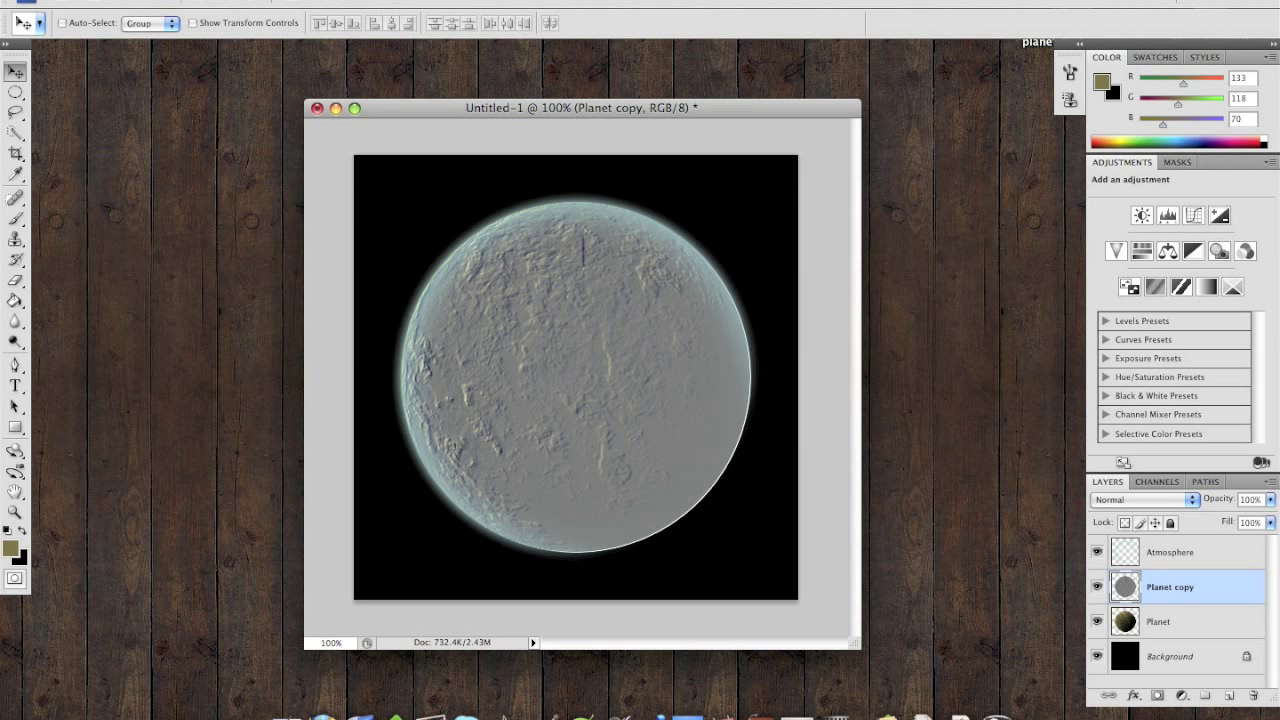
Desaturate the embossed Planet copy and duplicate it as Planet copy 2
click(232, 2)
mouse_move(257, 18)
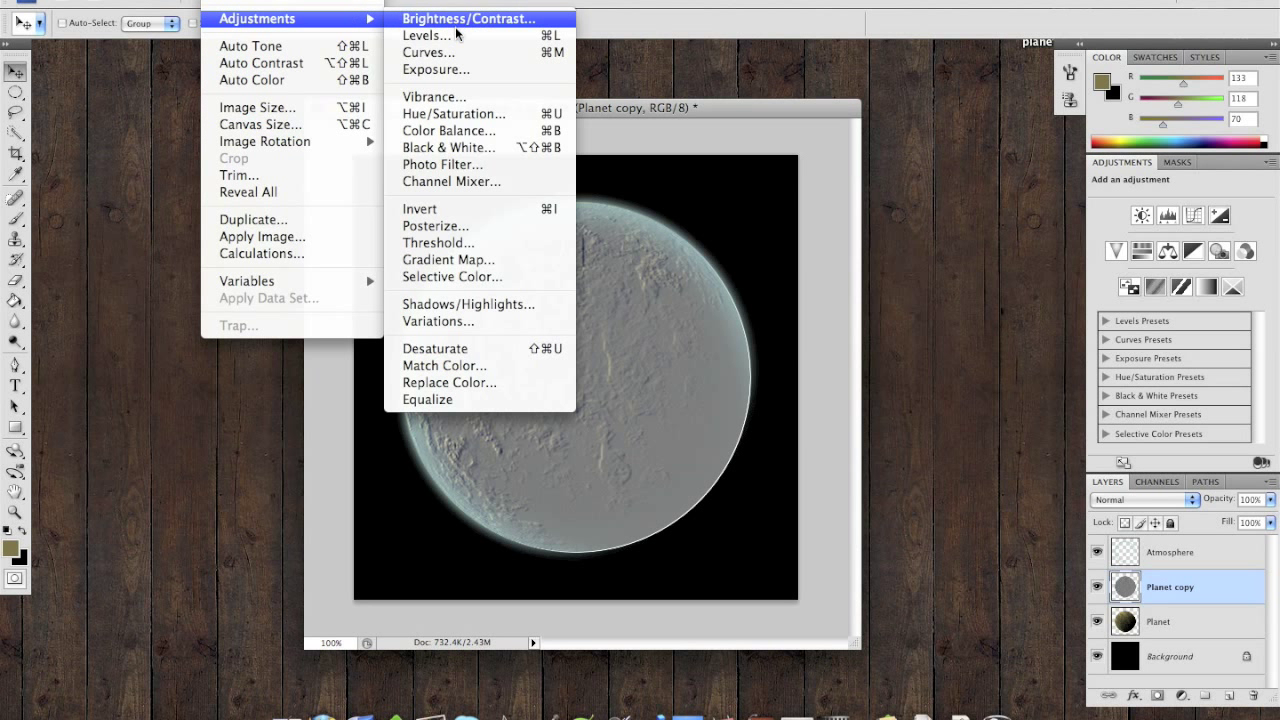
click(474, 349)
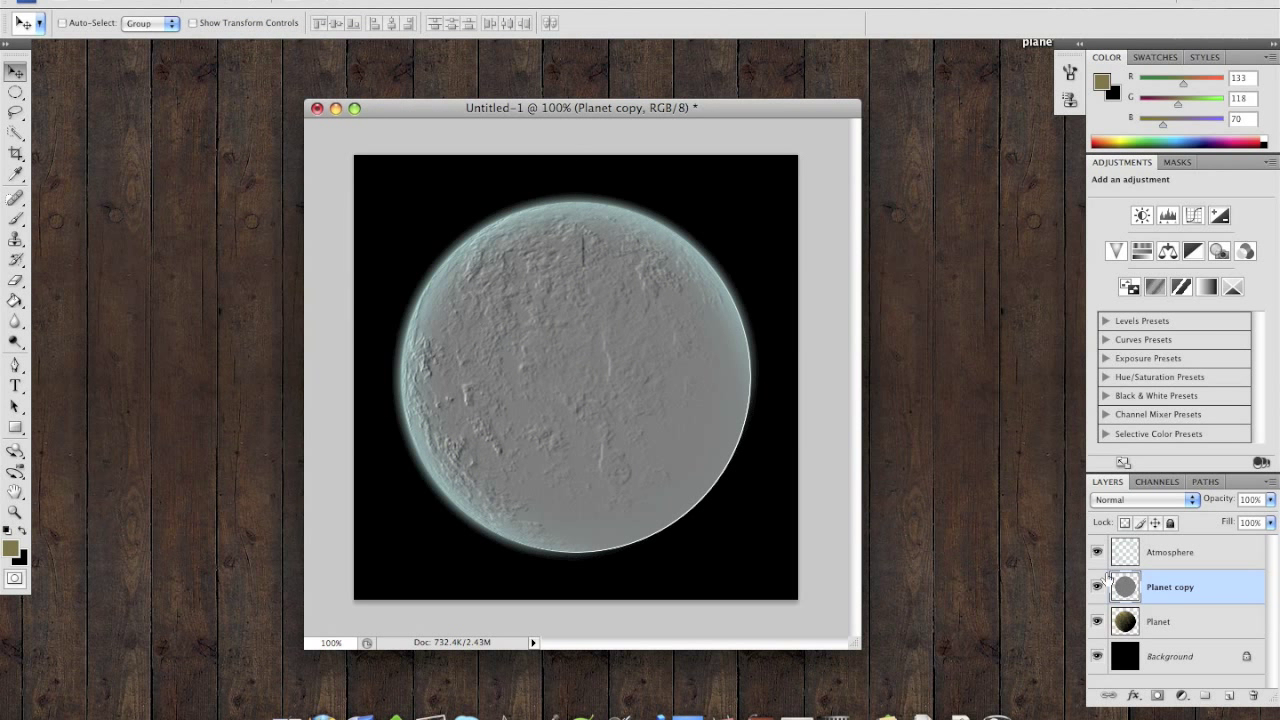
right_click(1178, 597)
click(1140, 377)
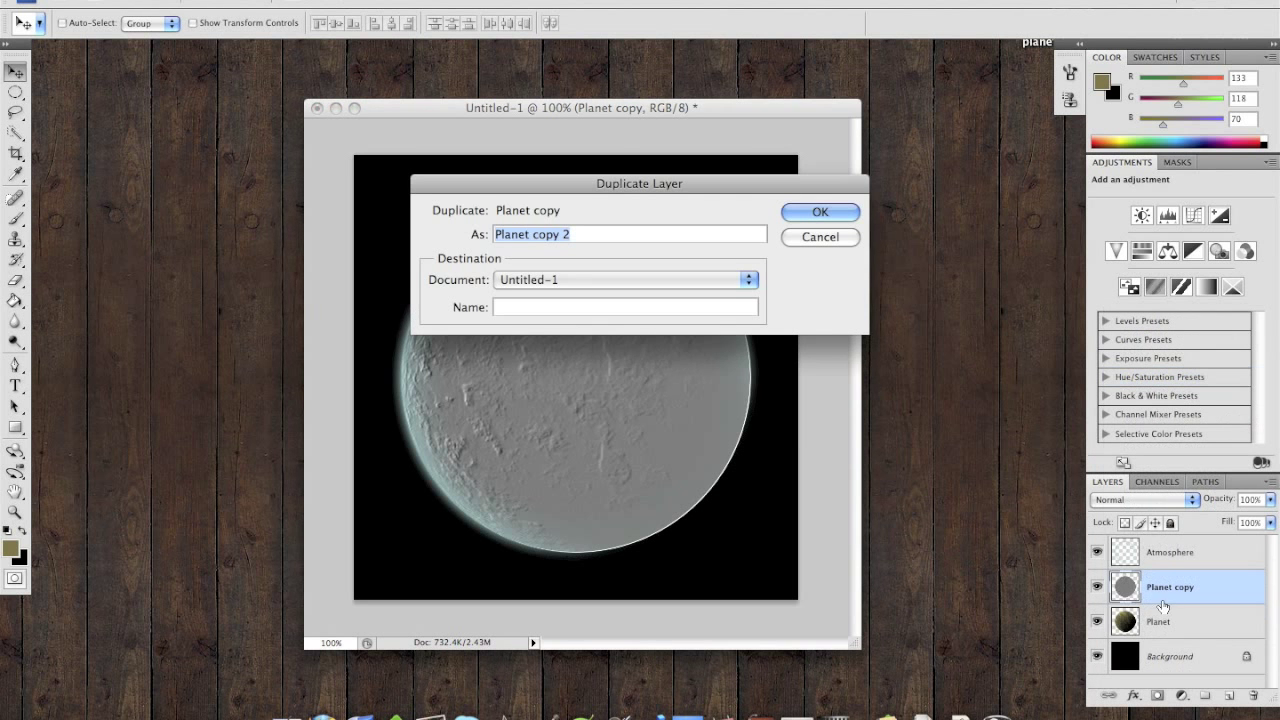
key(Return)
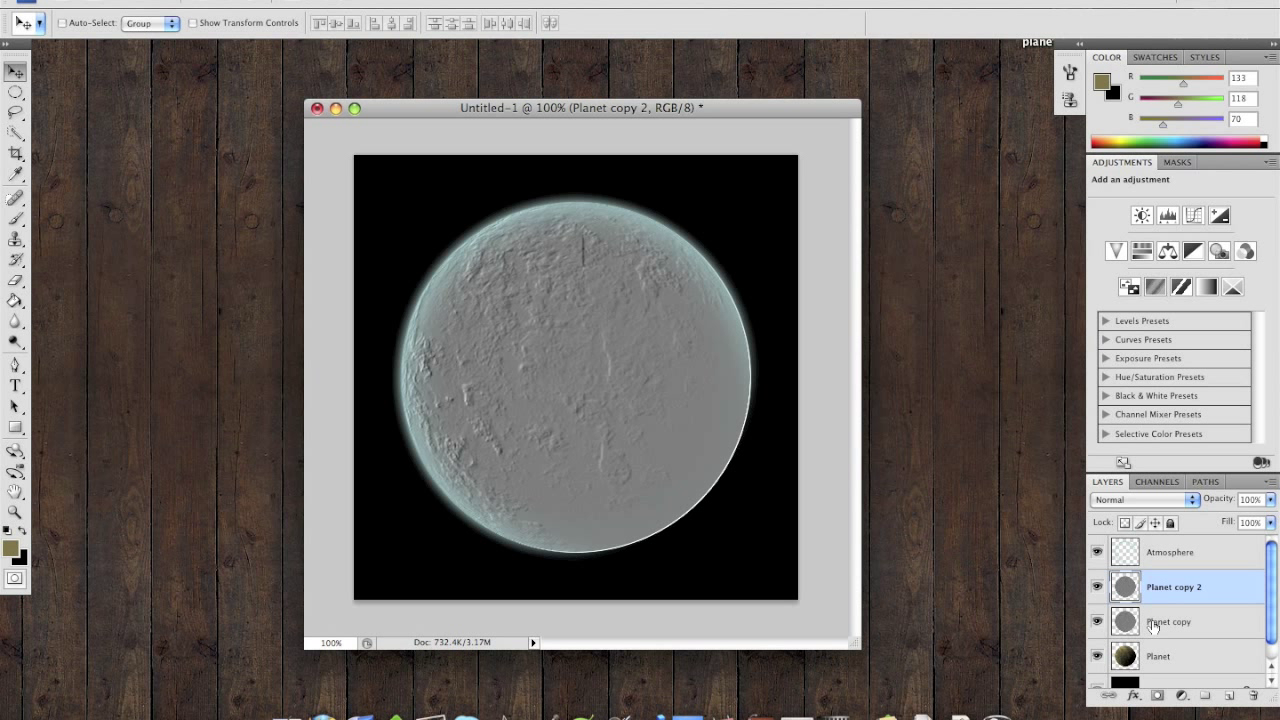
Rename Planet copy to Shadow and Planet copy 2 to Highlight
double_click(1152, 623)
text(Shadow)
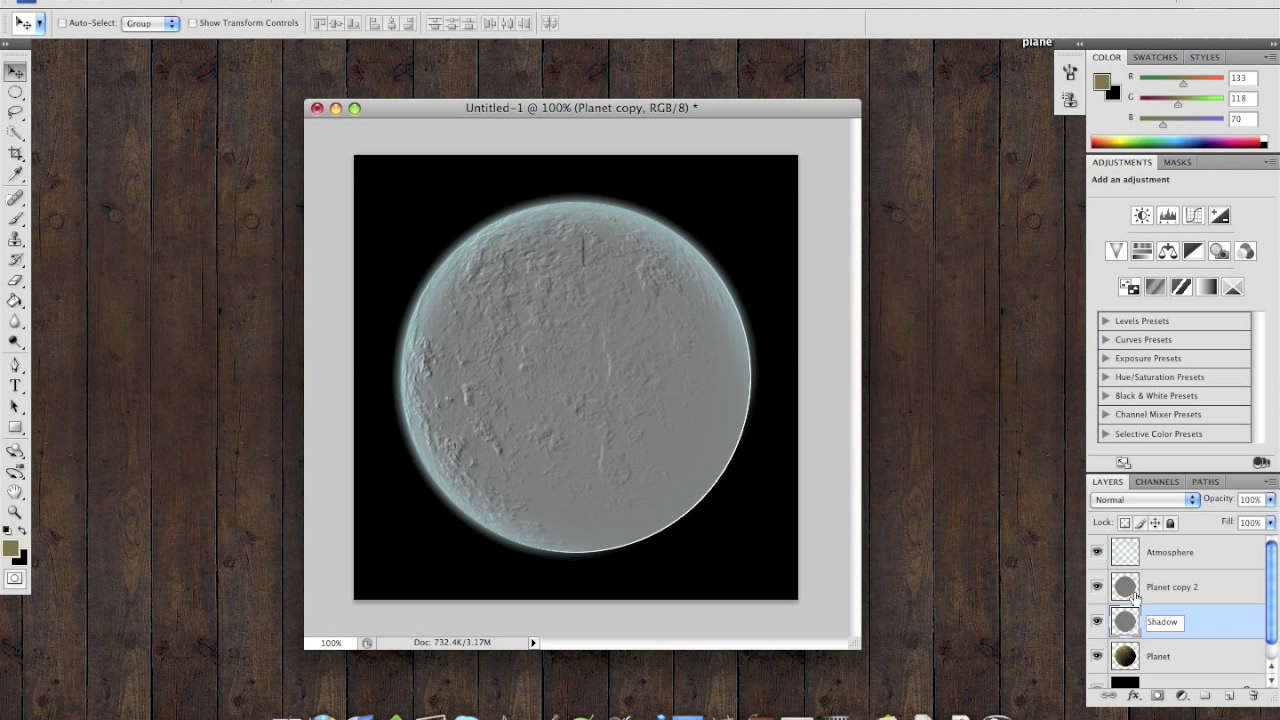
double_click(1160, 588)
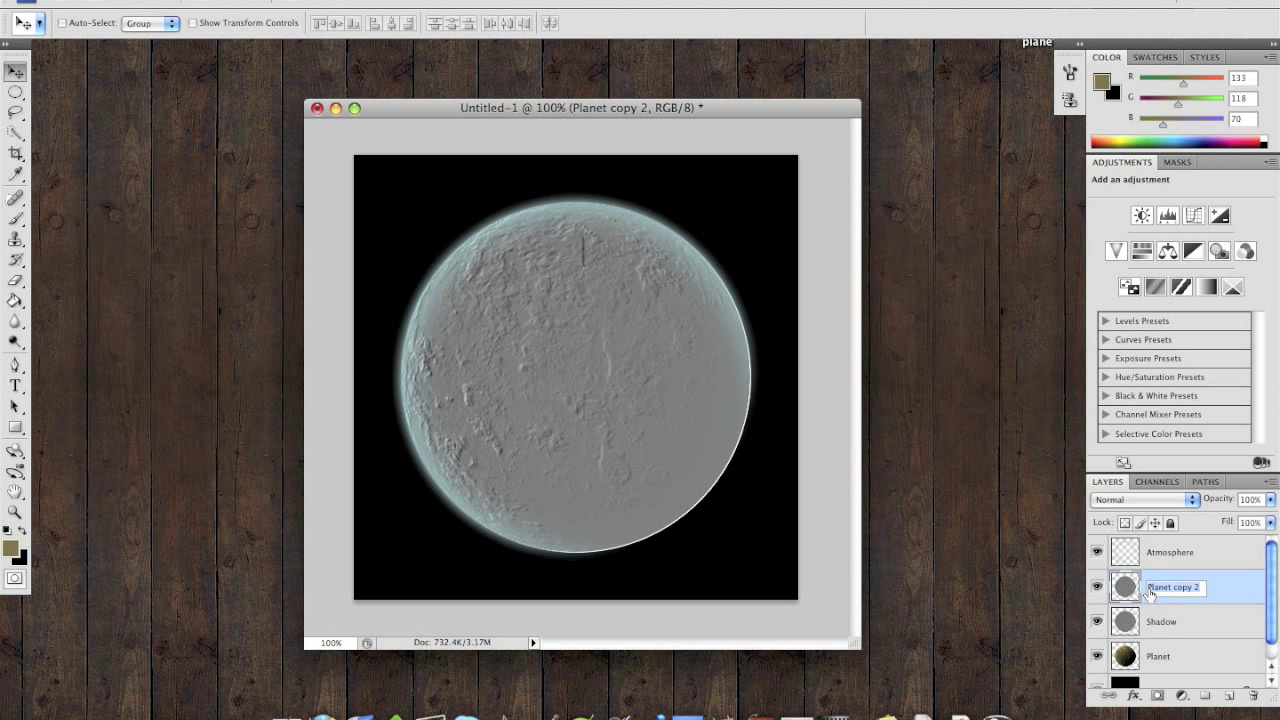
text(Highlight)
Darken the Highlight layer with a Levels black point sampled on the planet, then hide it
click(1215, 595)
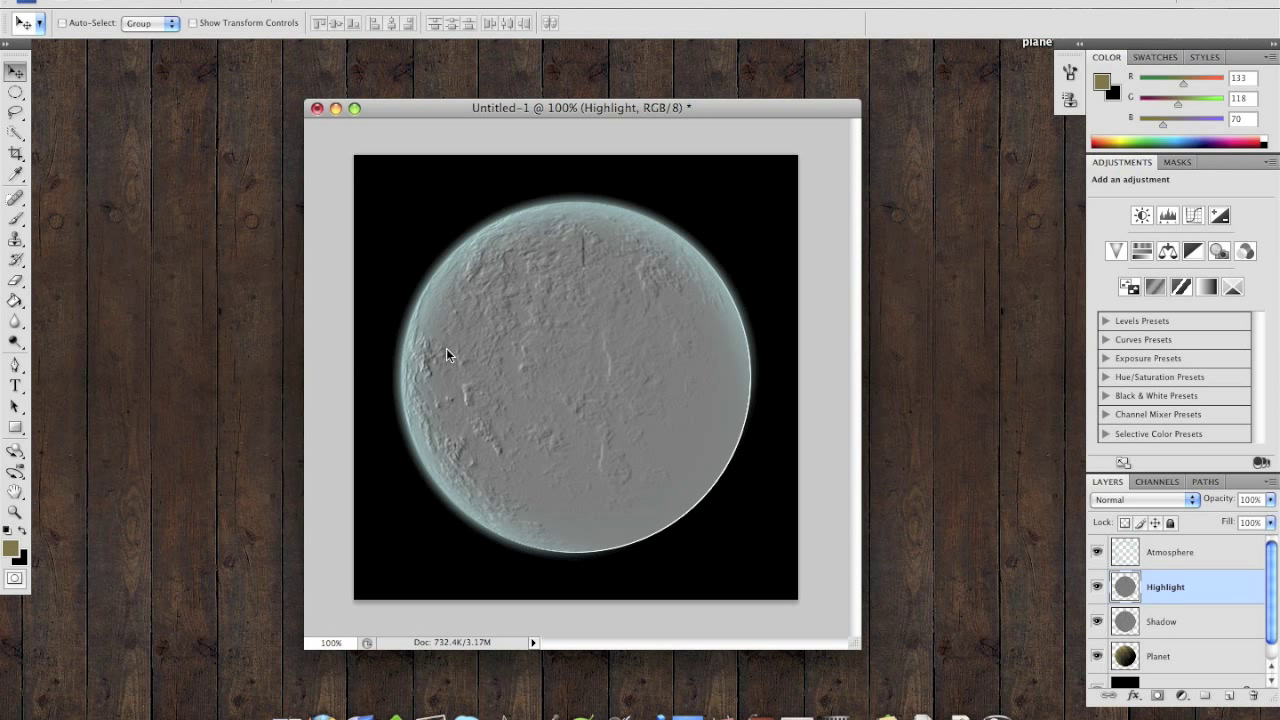
click(225, 1)
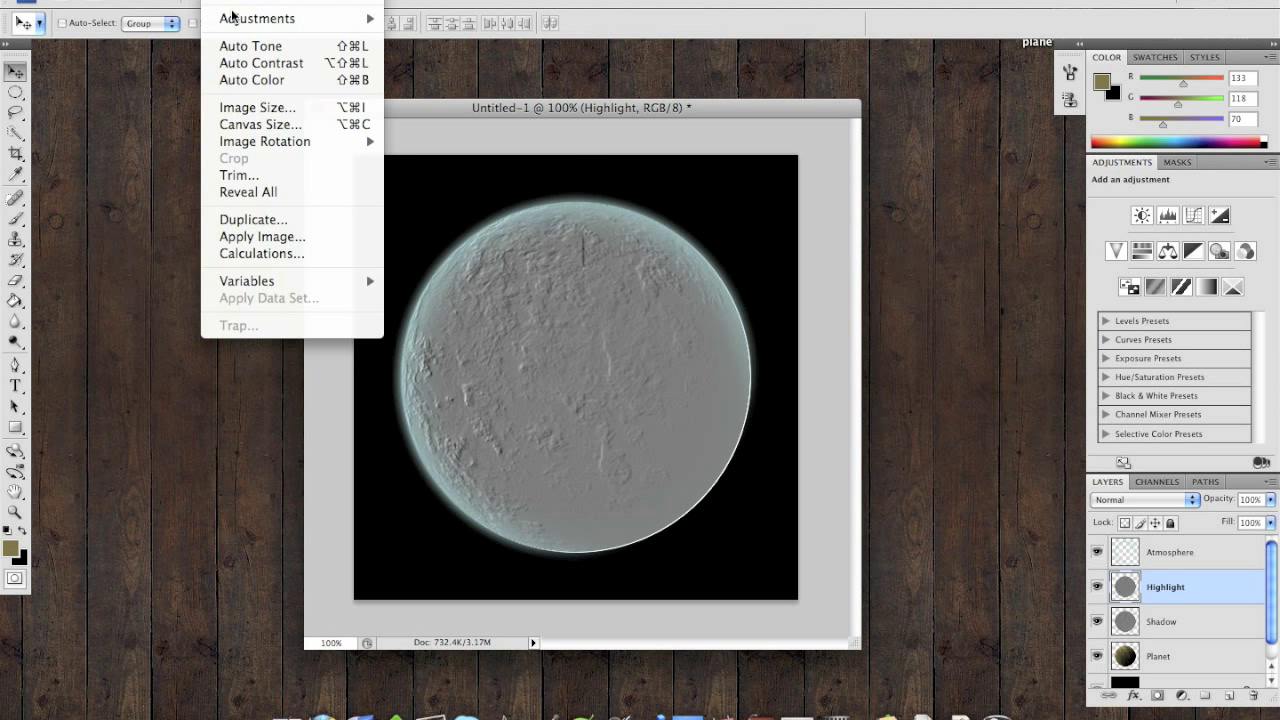
mouse_move(235, 18)
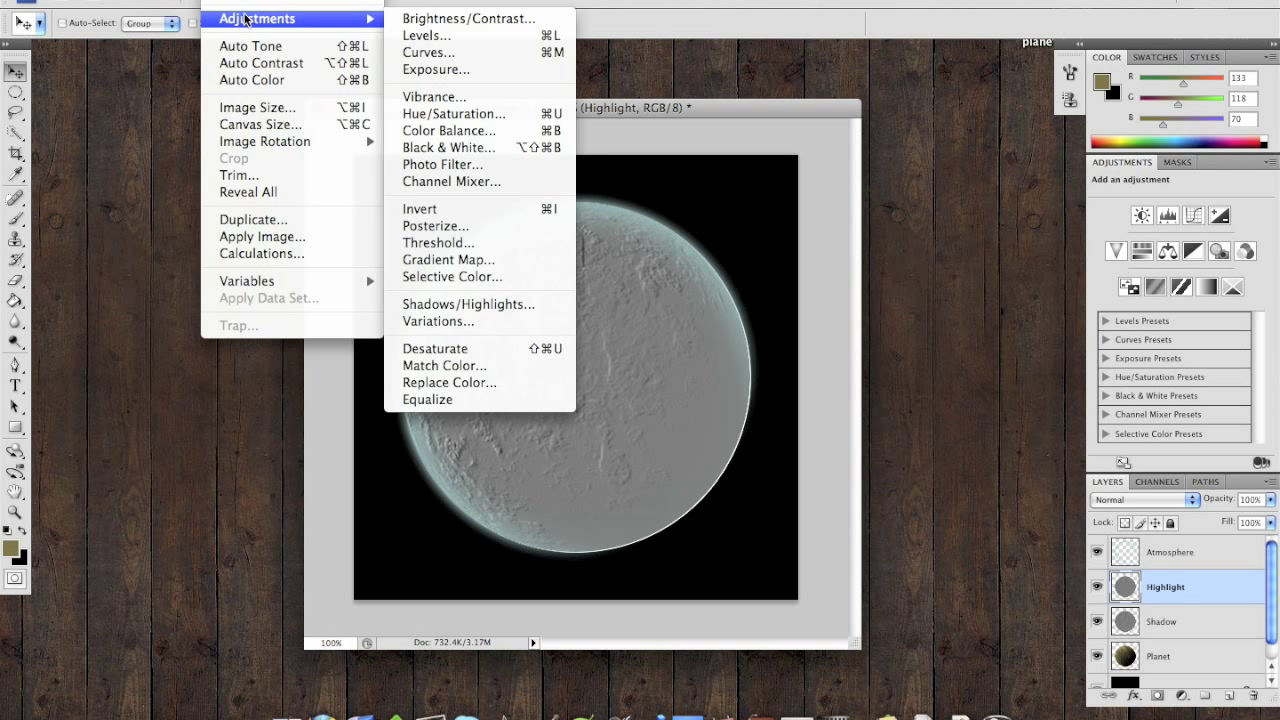
click(453, 44)
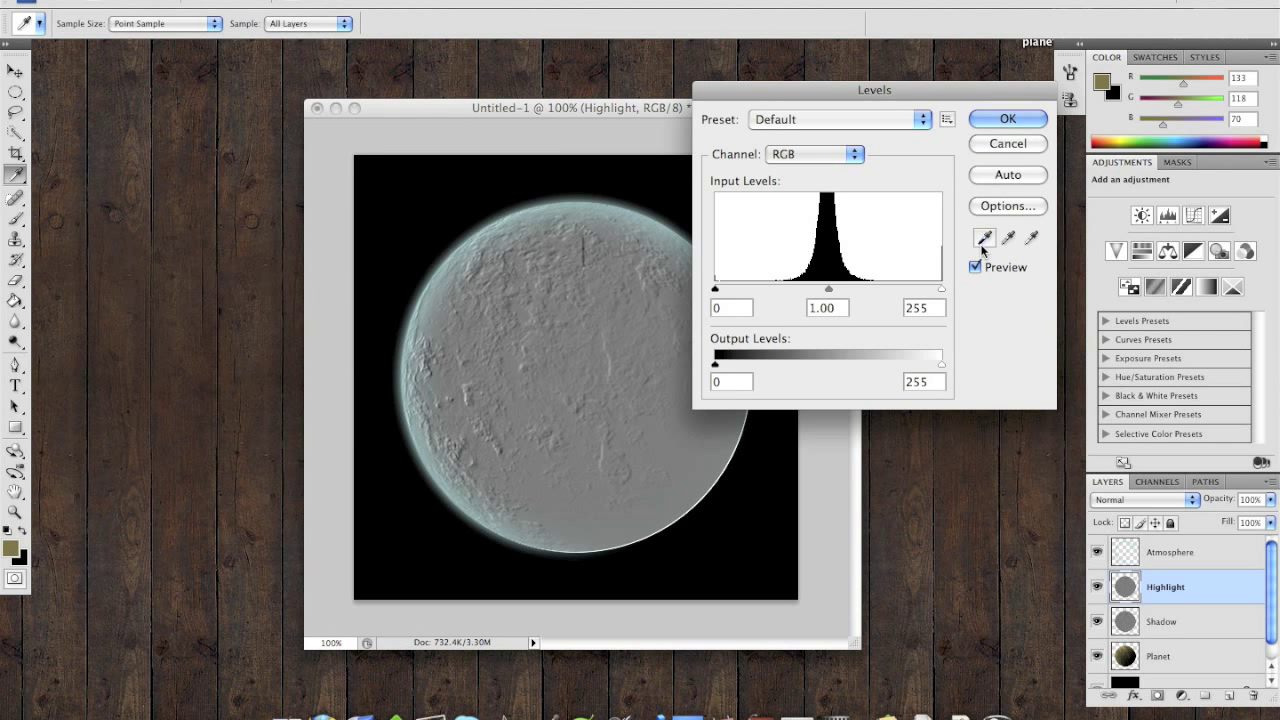
click(981, 240)
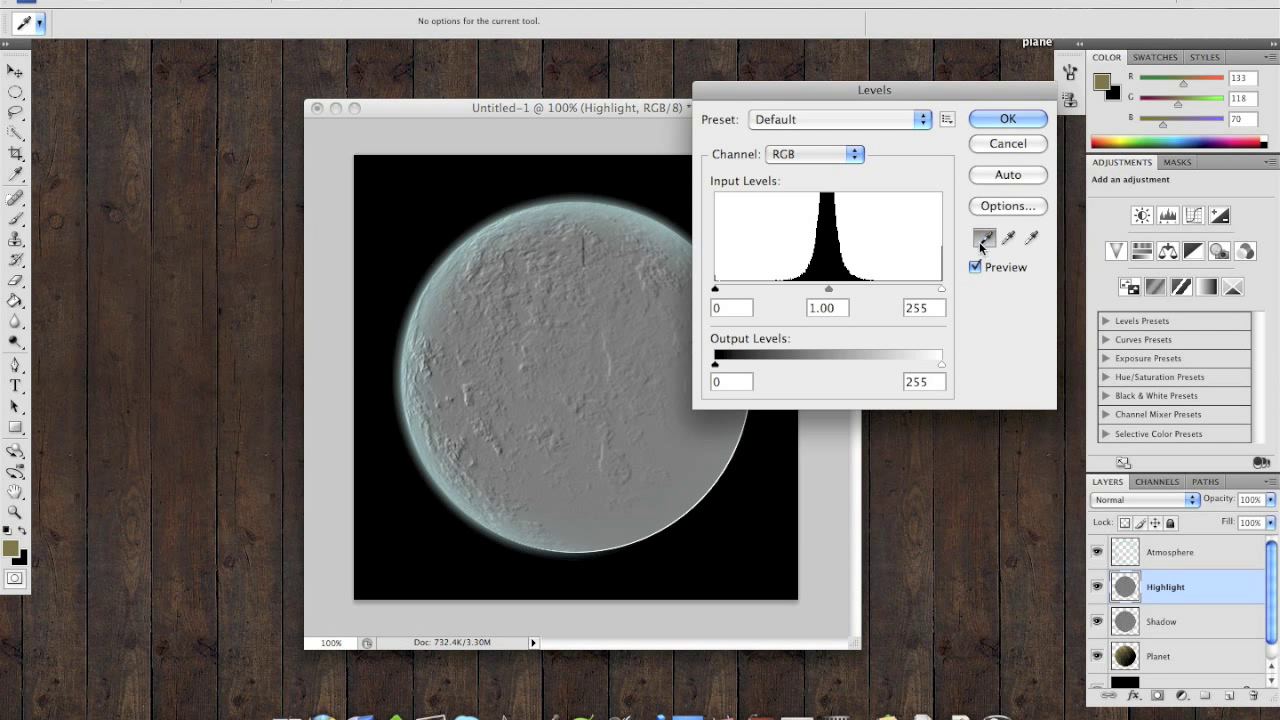
click(677, 438)
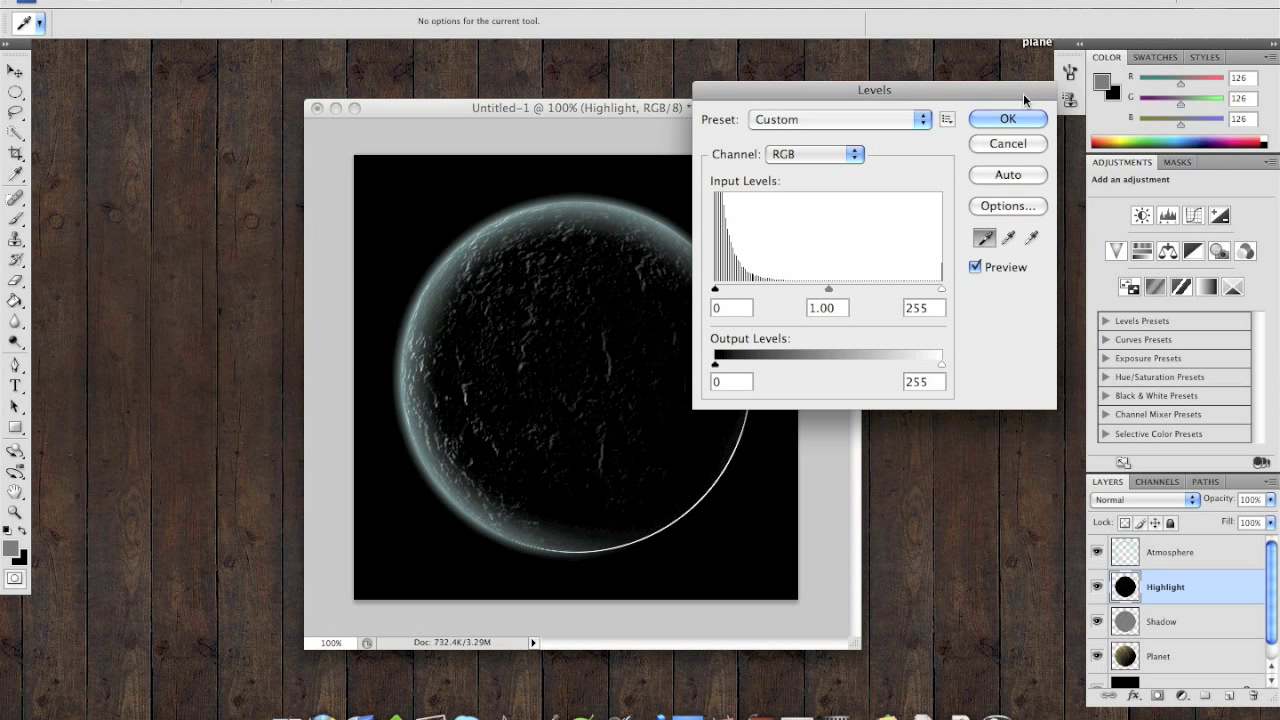
click(1007, 118)
click(1097, 587)
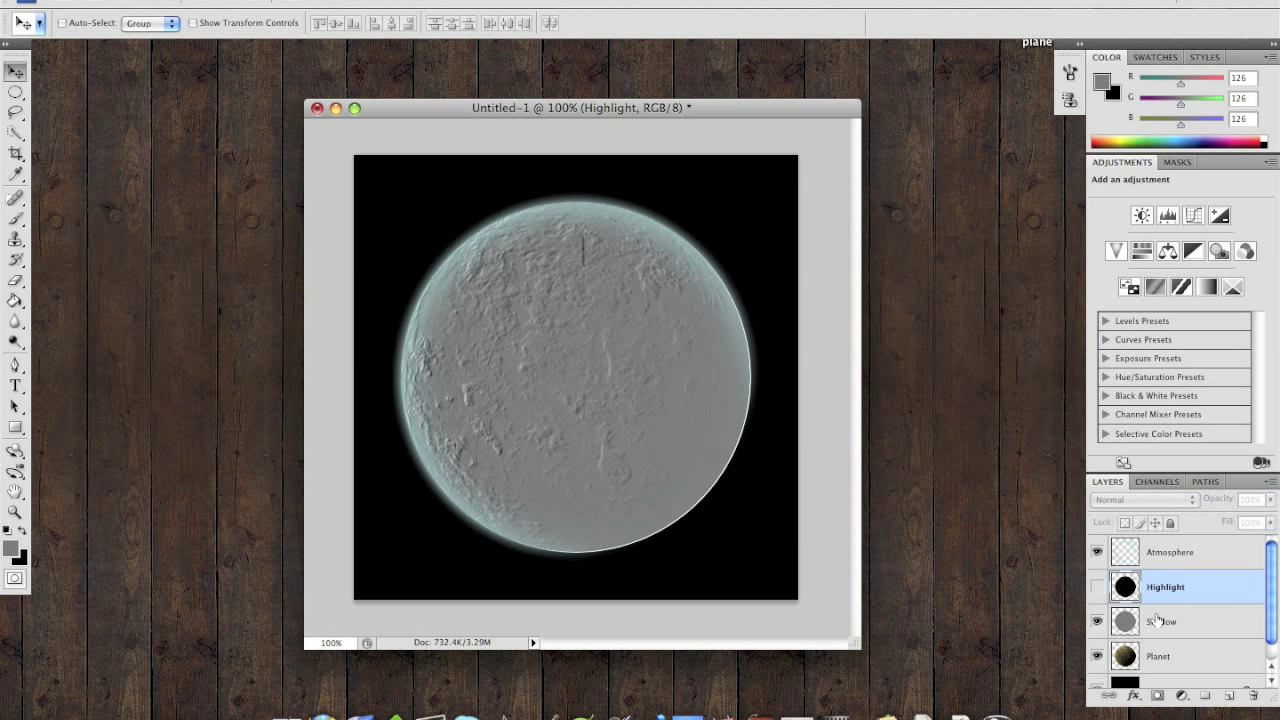
Brighten the Shadow layer with a Levels white point sampled on the planet; show Highlight again
click(1155, 621)
click(230, 2)
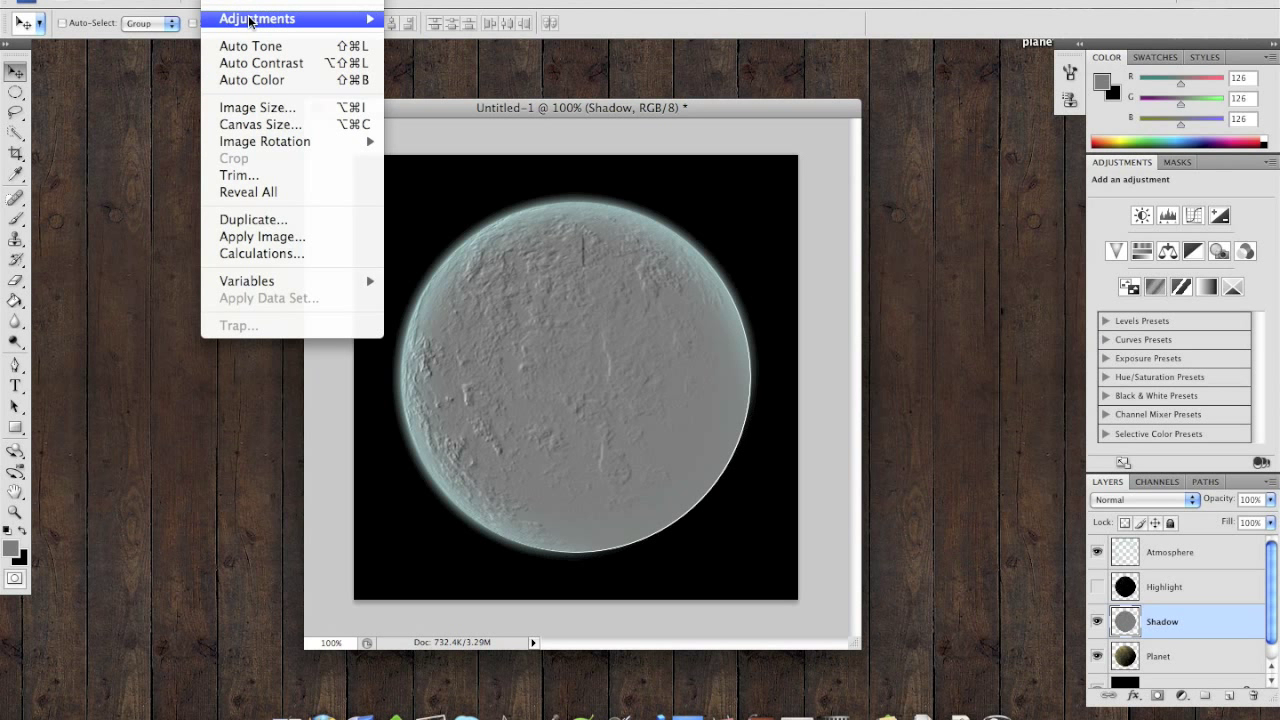
mouse_move(257, 18)
click(453, 36)
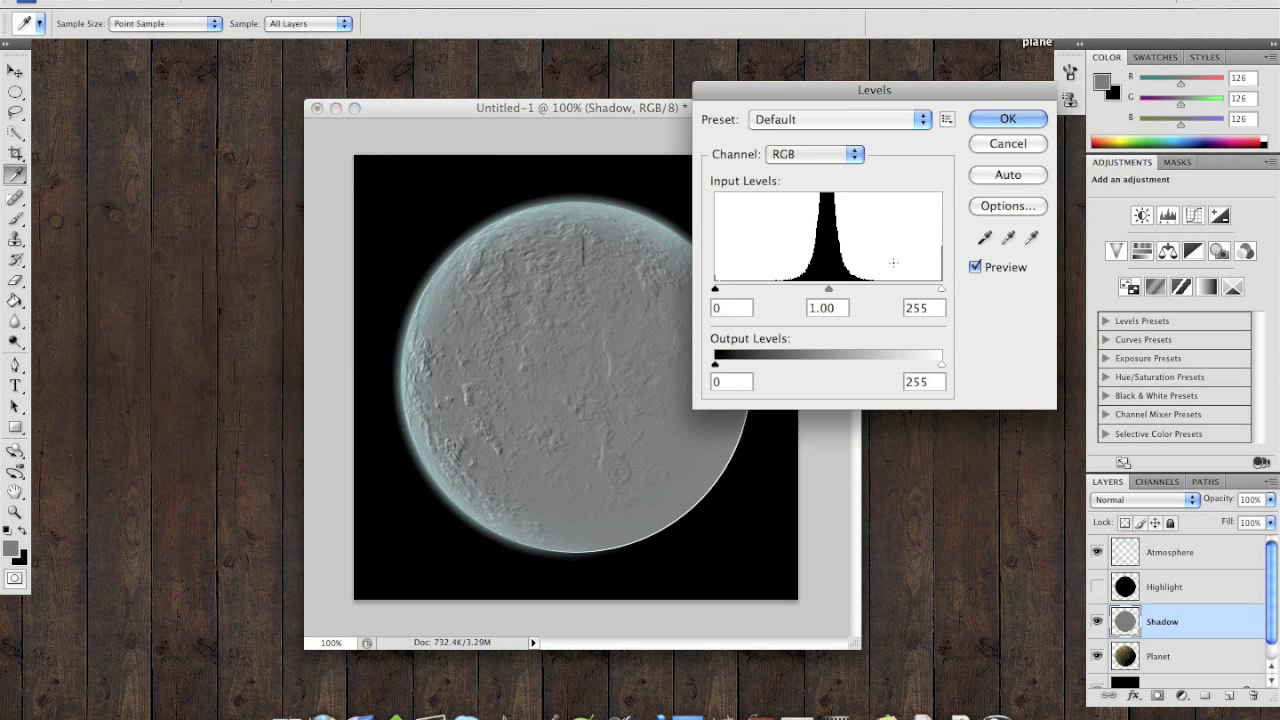
click(1030, 238)
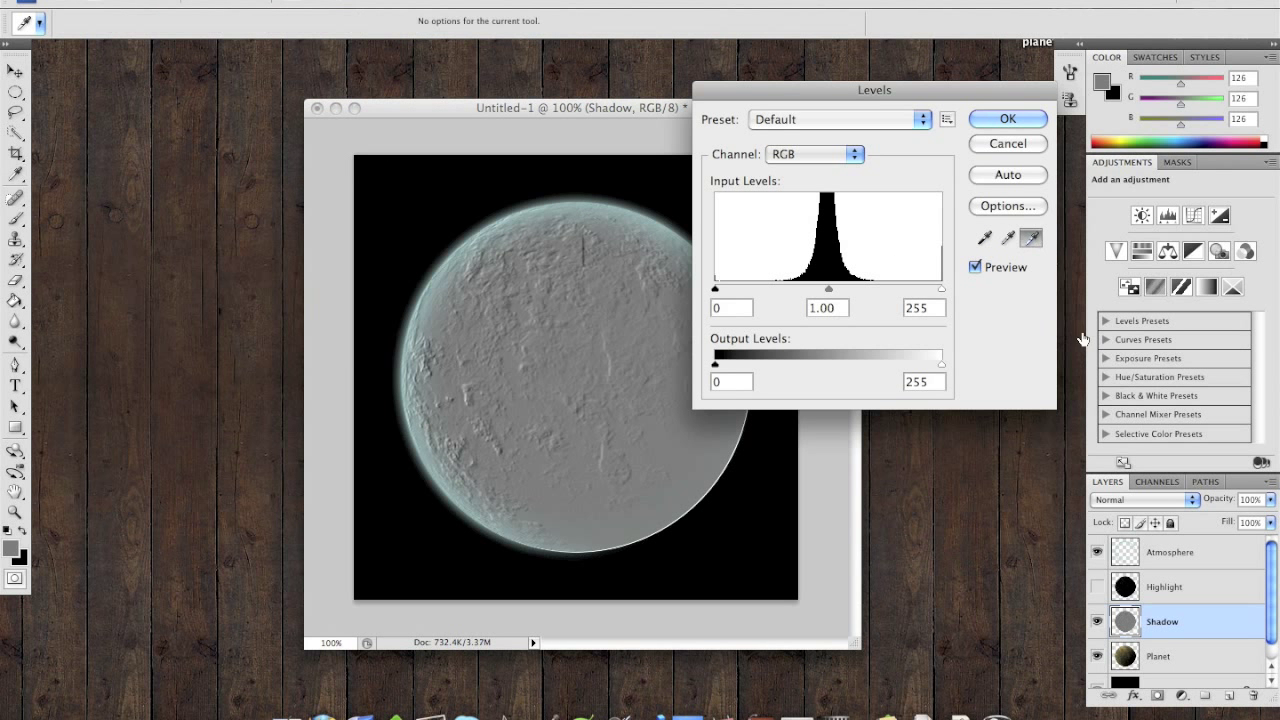
click(697, 446)
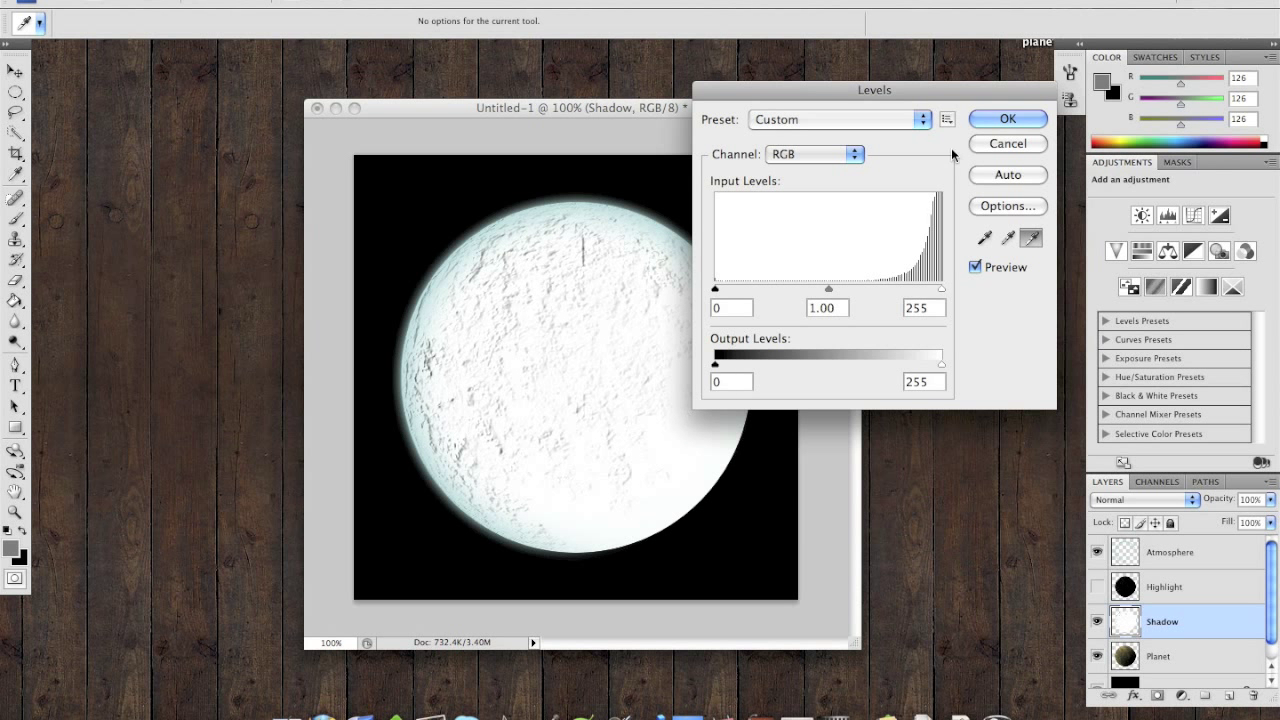
click(1003, 118)
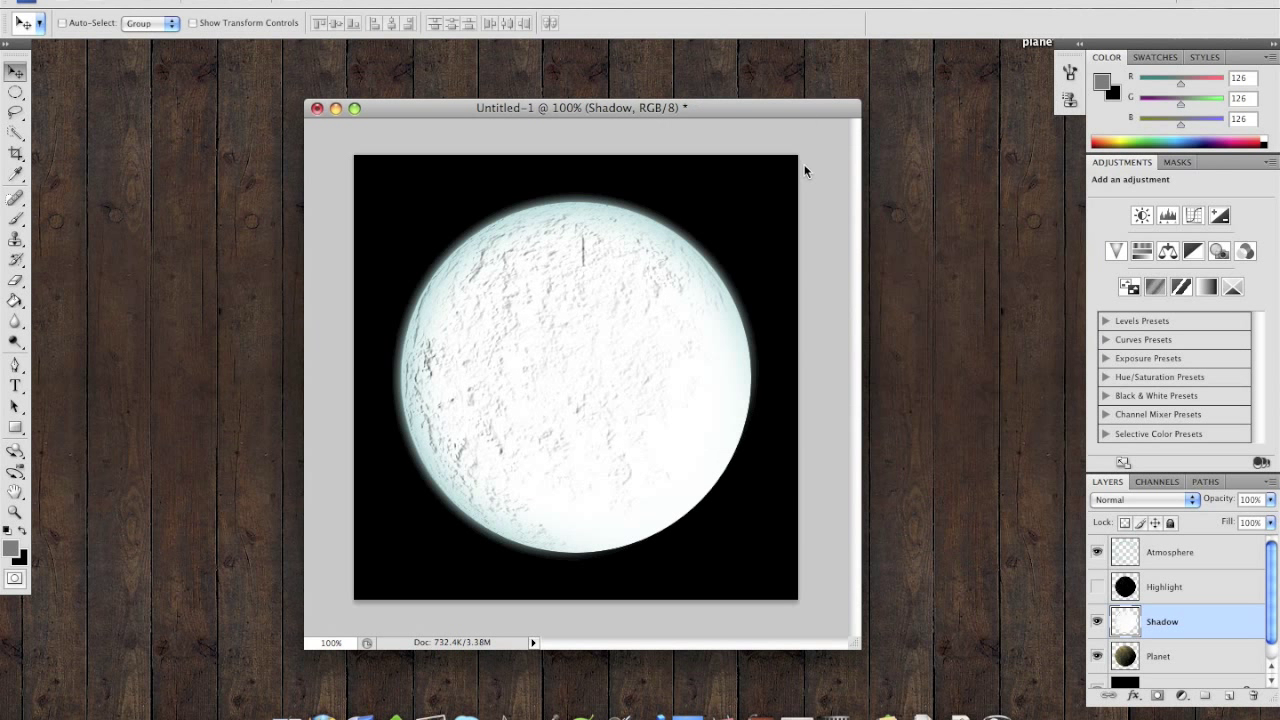
click(1097, 587)
Set Highlight's blend mode to Linear Dodge (Add) and Shadow's to Multiply
click(1181, 591)
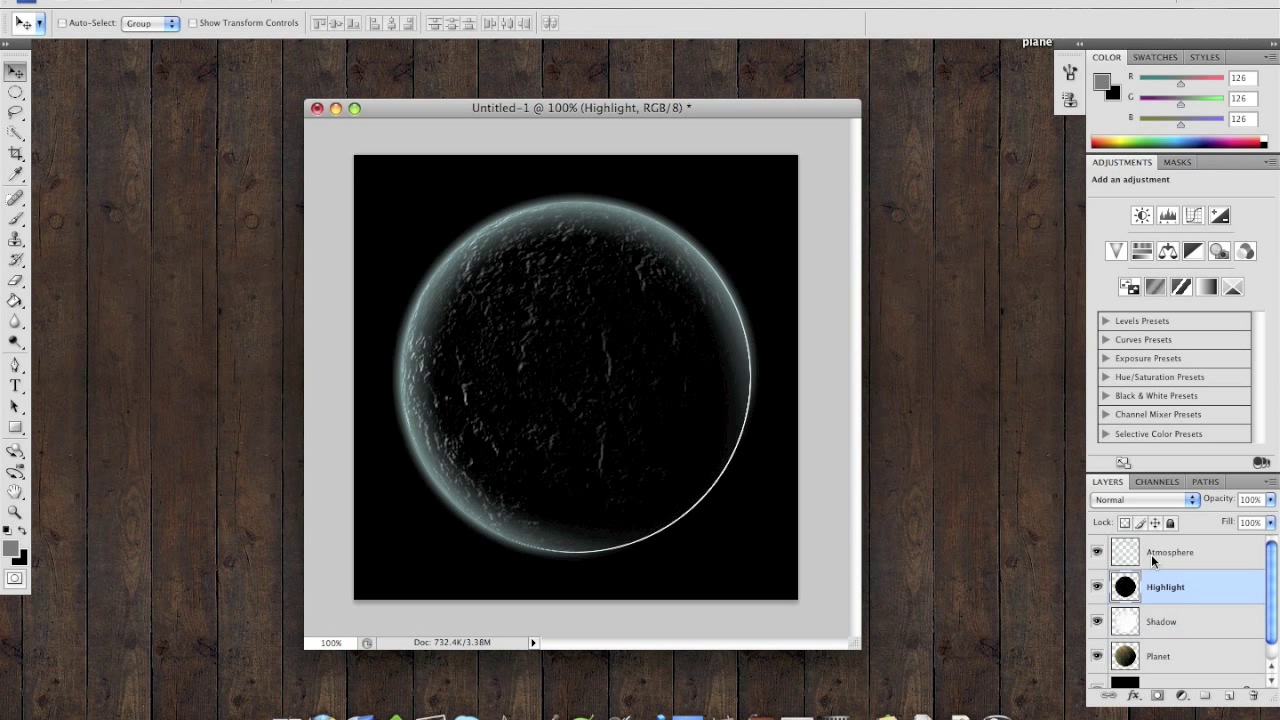
click(1127, 501)
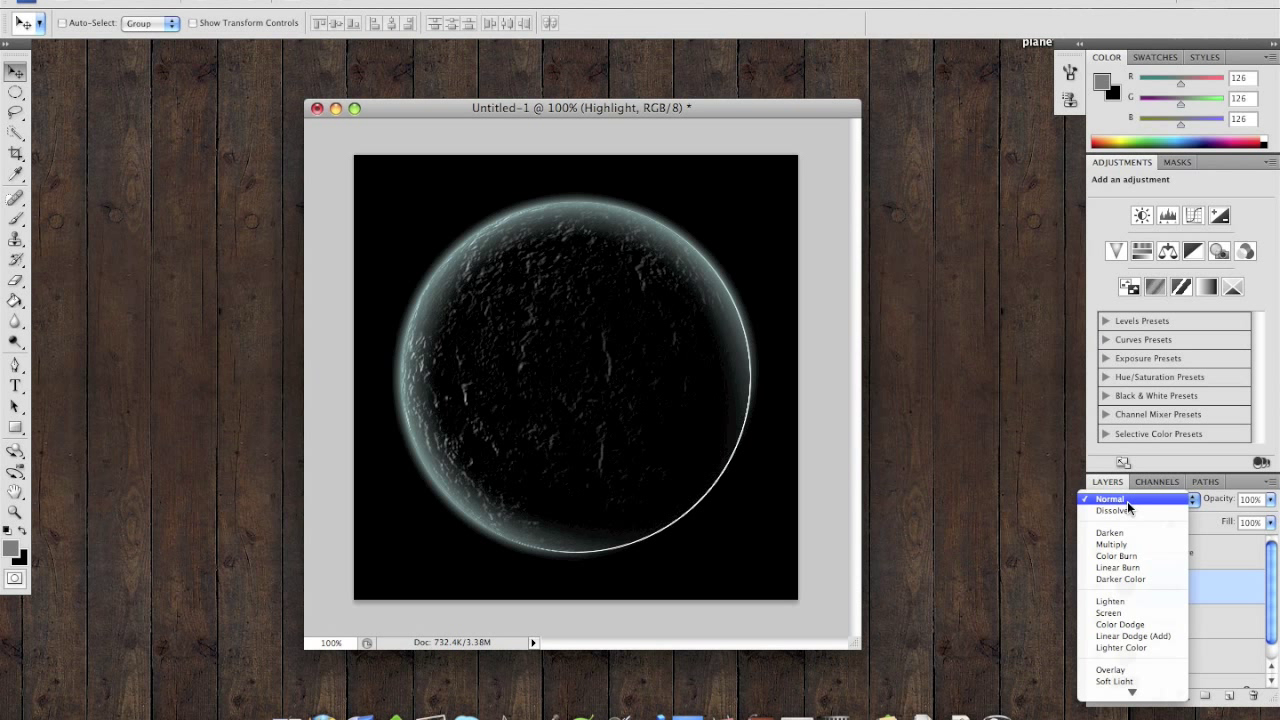
click(1155, 636)
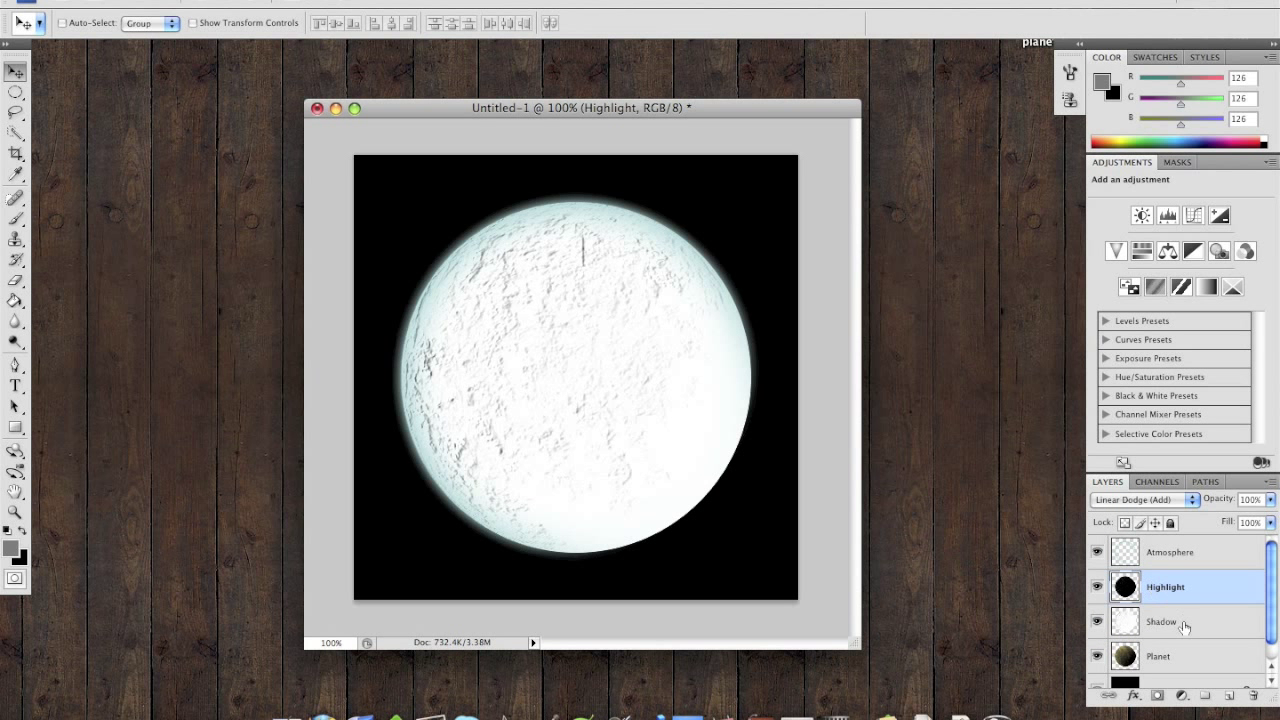
click(1160, 621)
click(1160, 498)
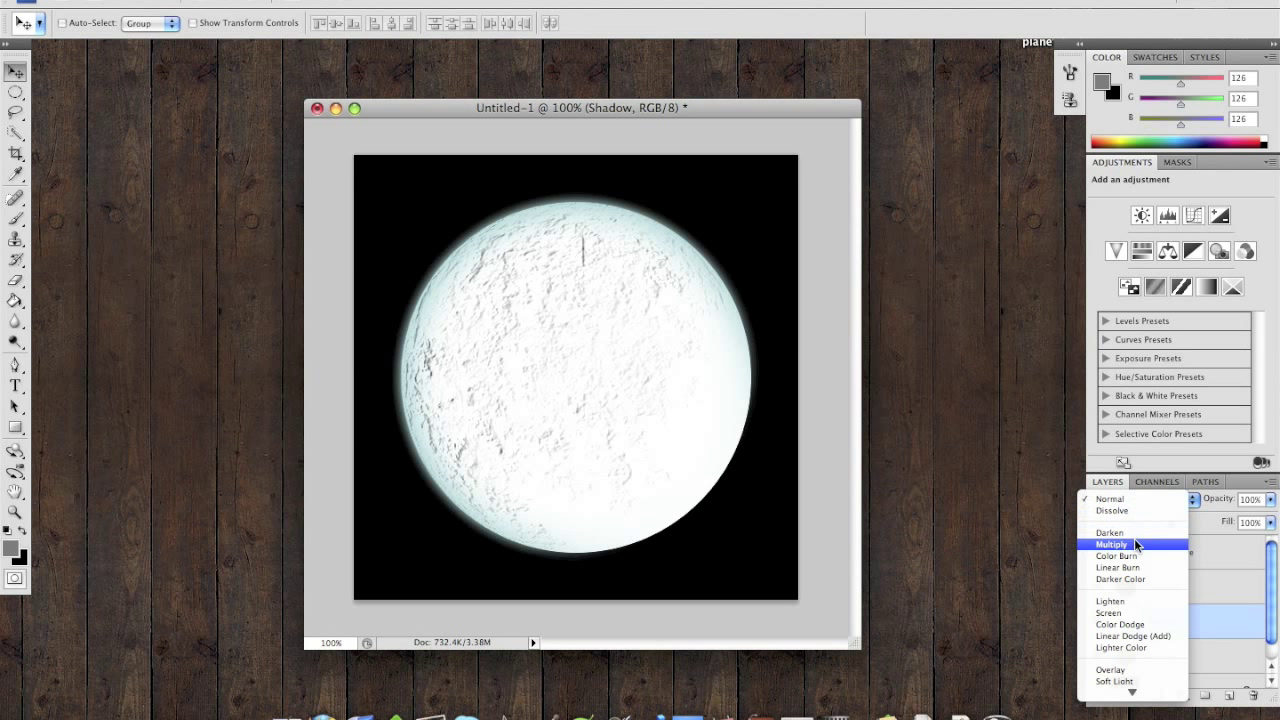
click(1135, 543)
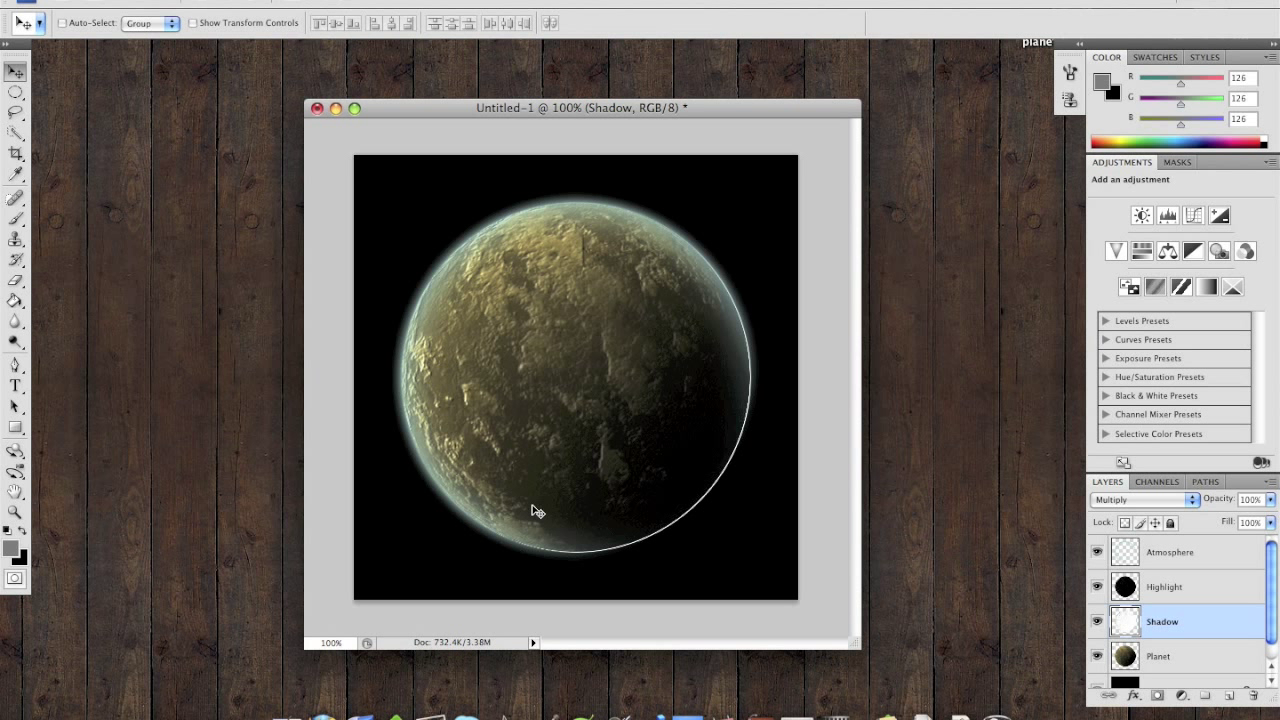
Set Highlight's opacity to 50% and Shadow's opacity to 70%
click(1180, 593)
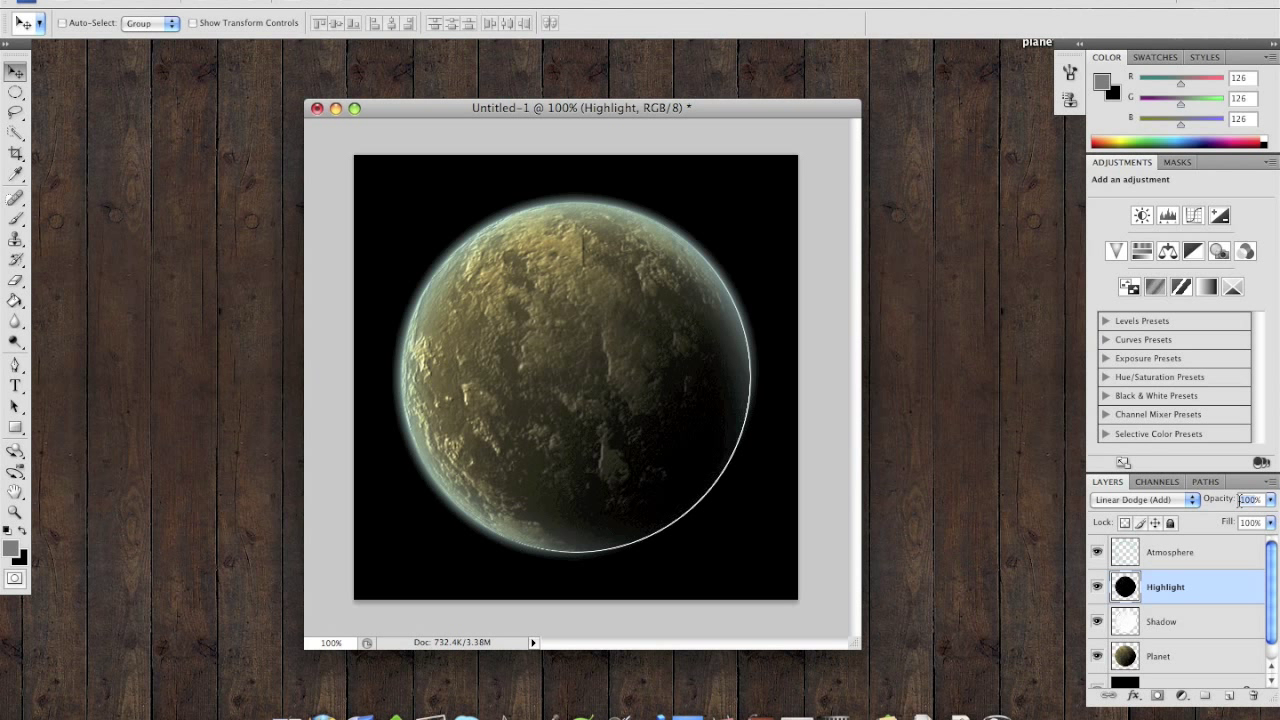
text(50)
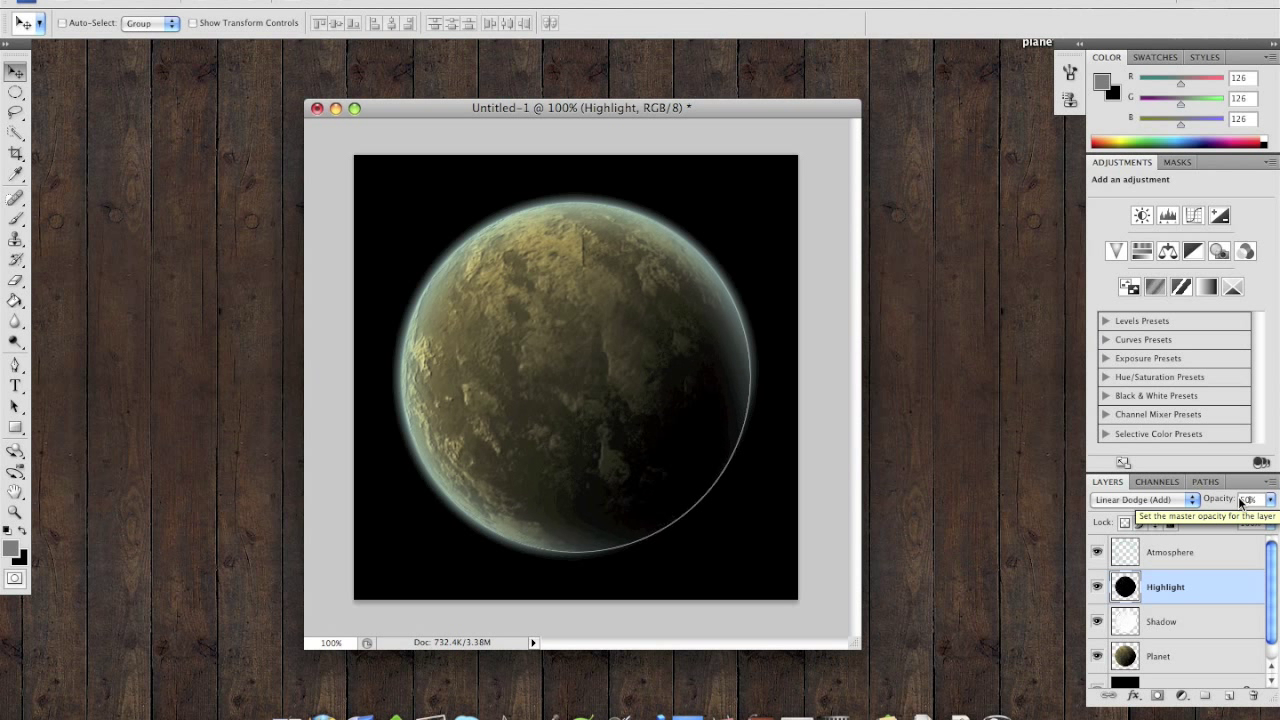
key(Return)
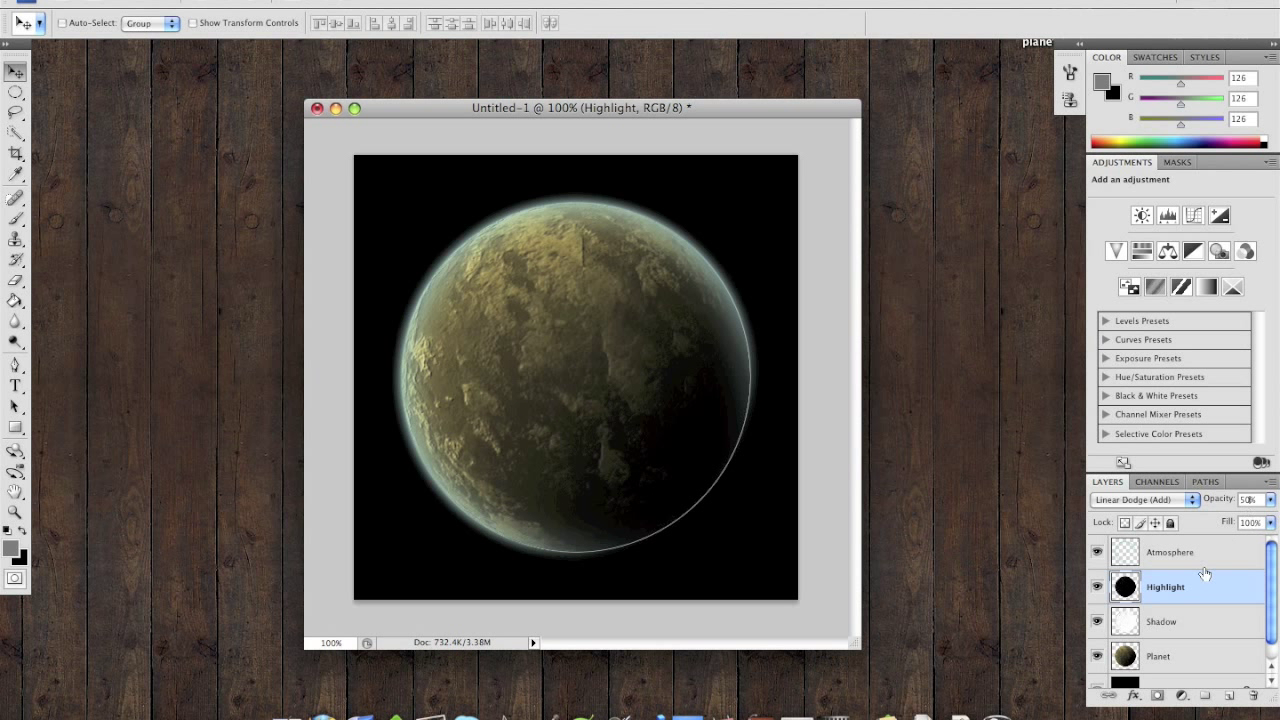
click(1196, 616)
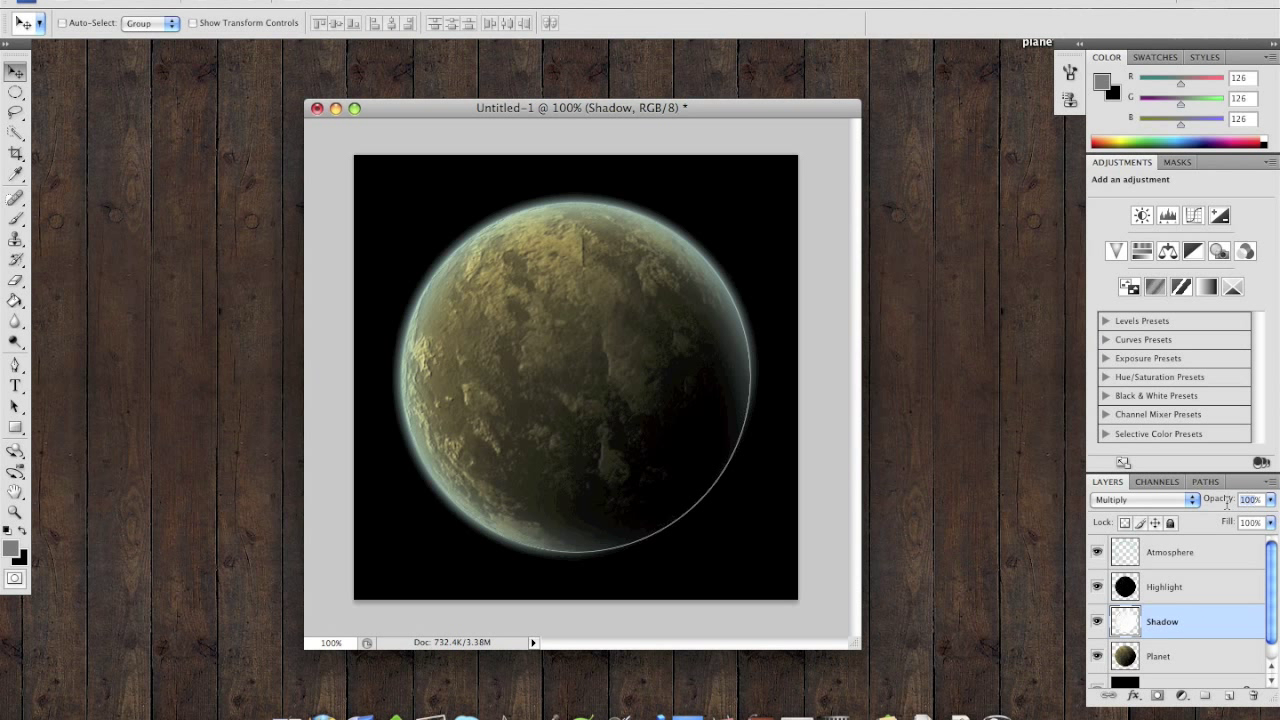
text(70)
key(Return)
click(1188, 594)
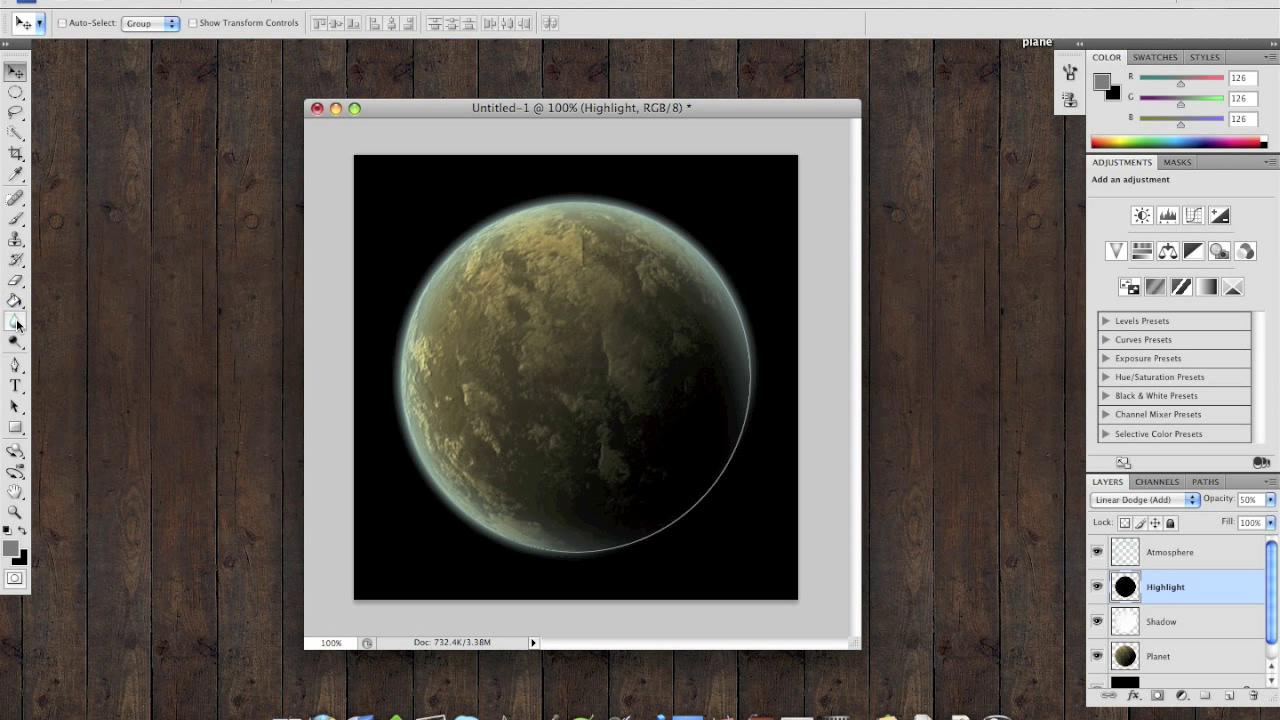
Erase the bright relief along the planet's right side on the Highlight layer with a soft eraser
click(15, 280)
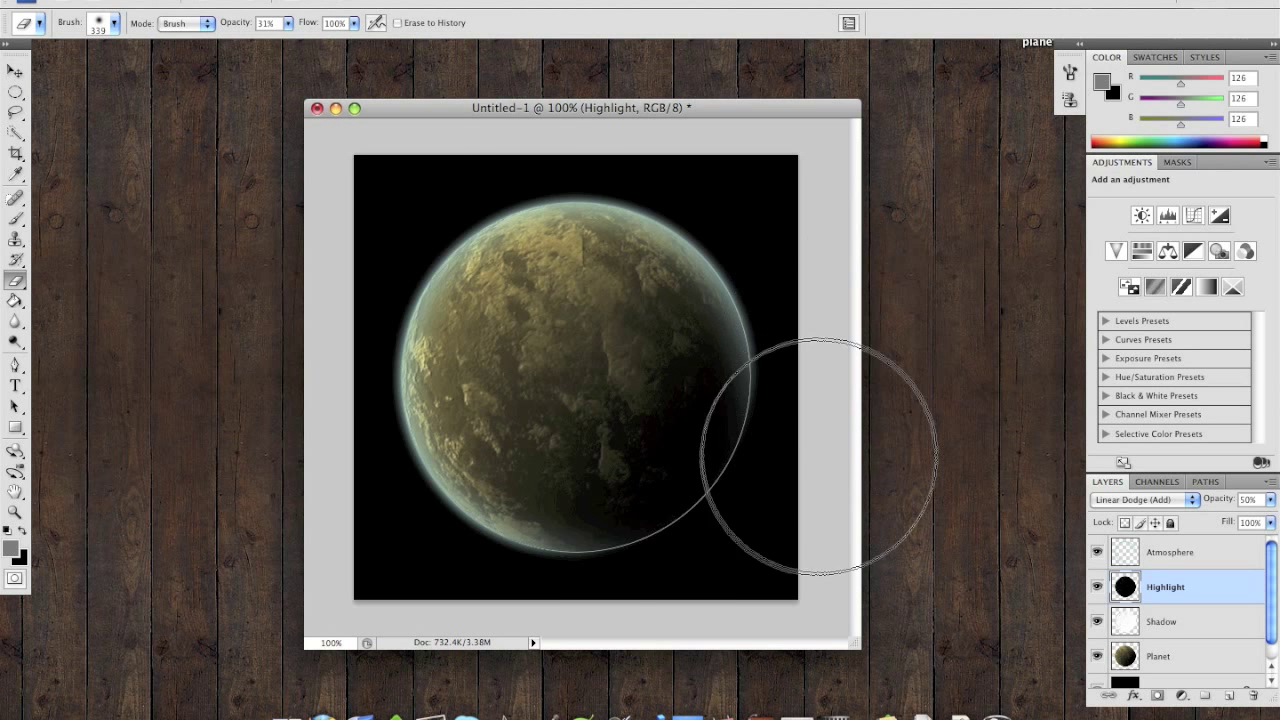
drag(804, 449, 789, 306)
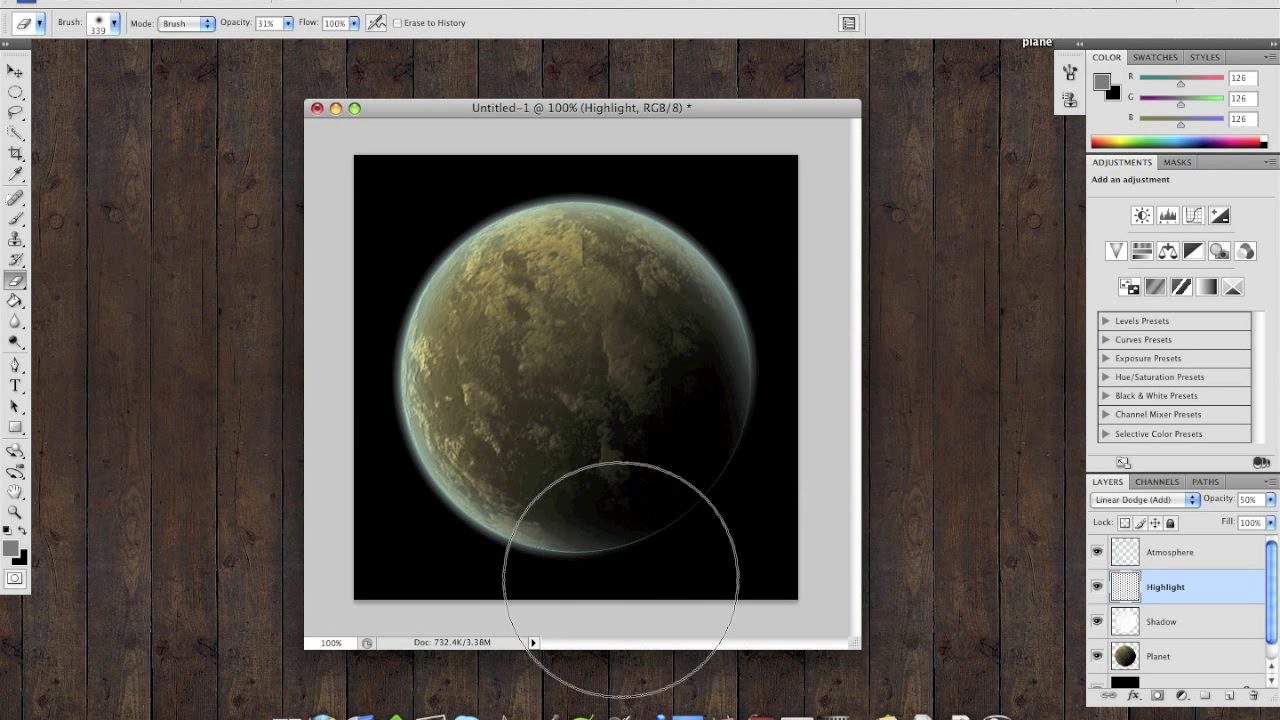